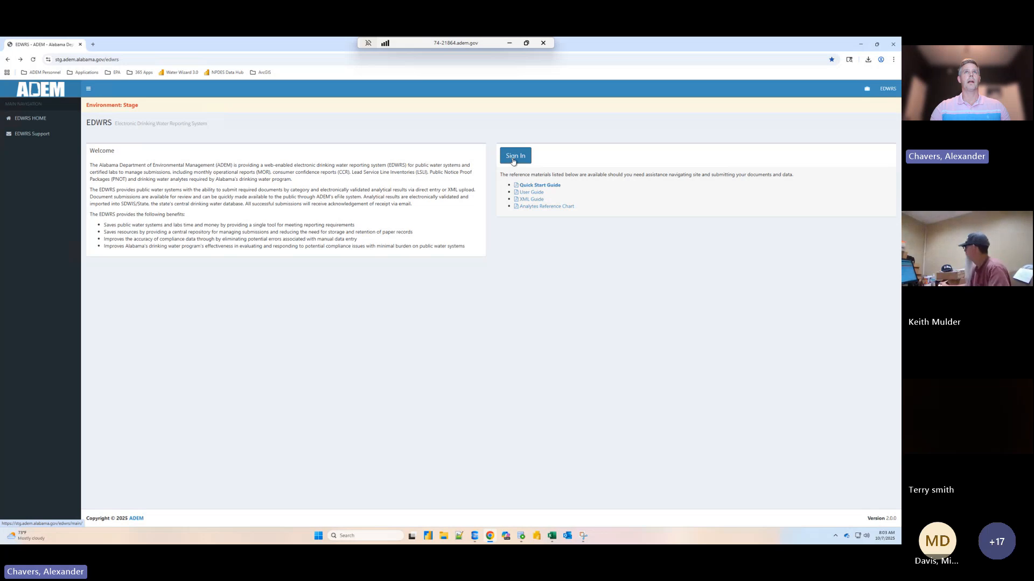
# - Open the production EDWRS site at prd.adem.alabama.gov/edwrs in a new browser tab
pyautogui.click(94, 45)
pyautogui.write('prd')
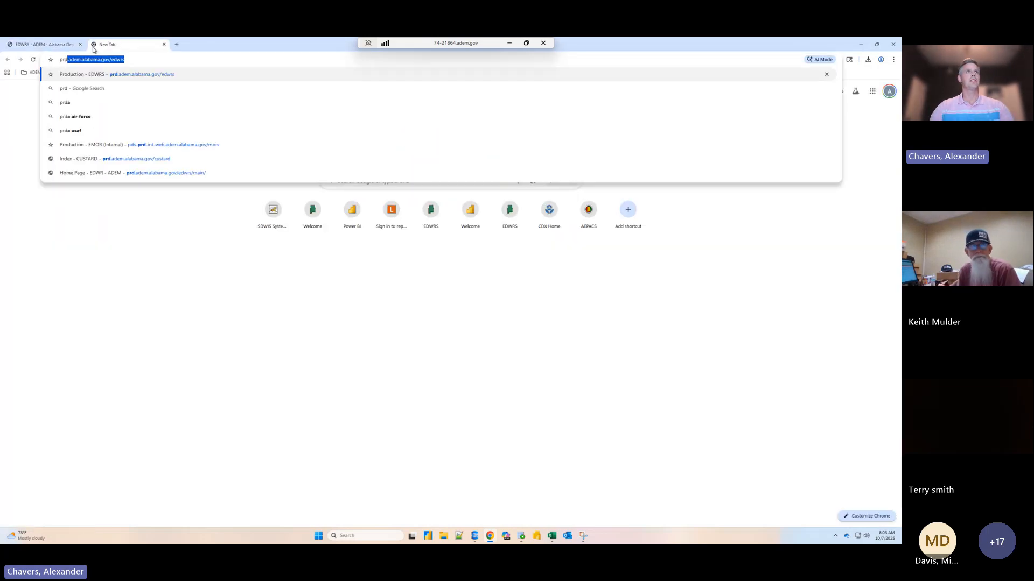
pyautogui.press('Return')
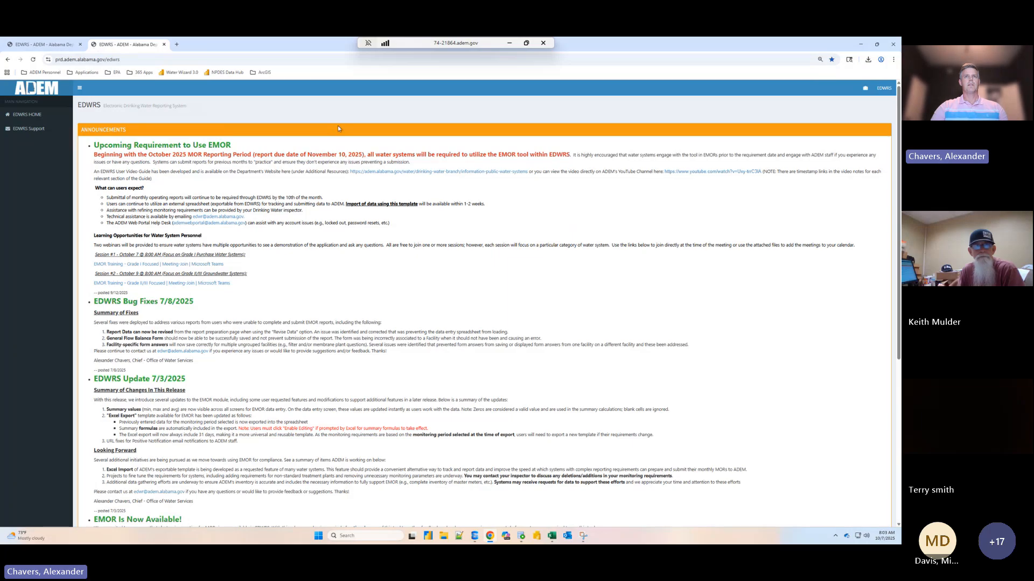
# - Read through the production site's announcements, from the upcoming EMOR requirement and training sessions to the sign-in area and reference guides
pyautogui.scroll(-5, 452, 253)
pyautogui.scroll(4, 452, 253)
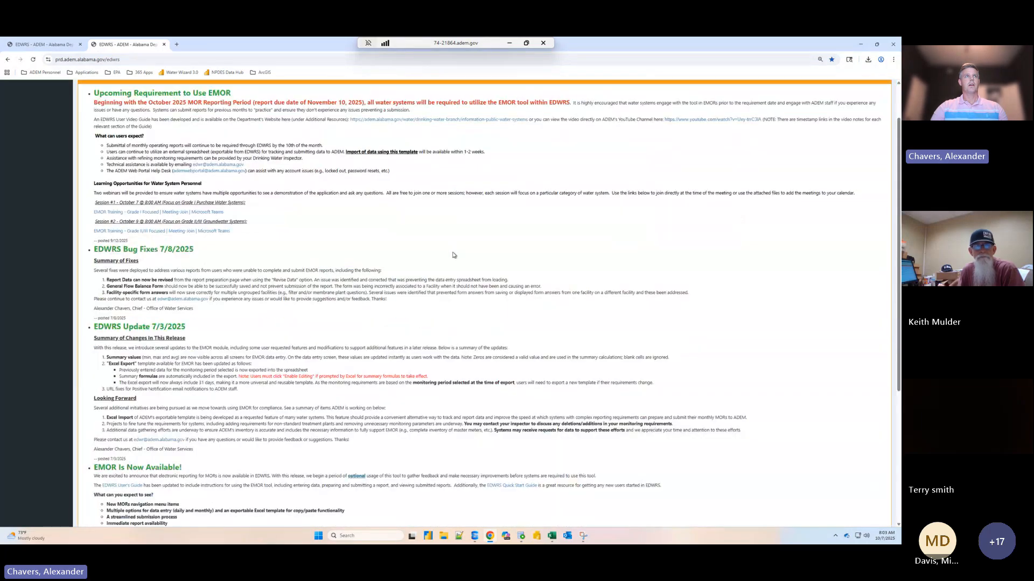
pyautogui.scroll(1, 122, 136)
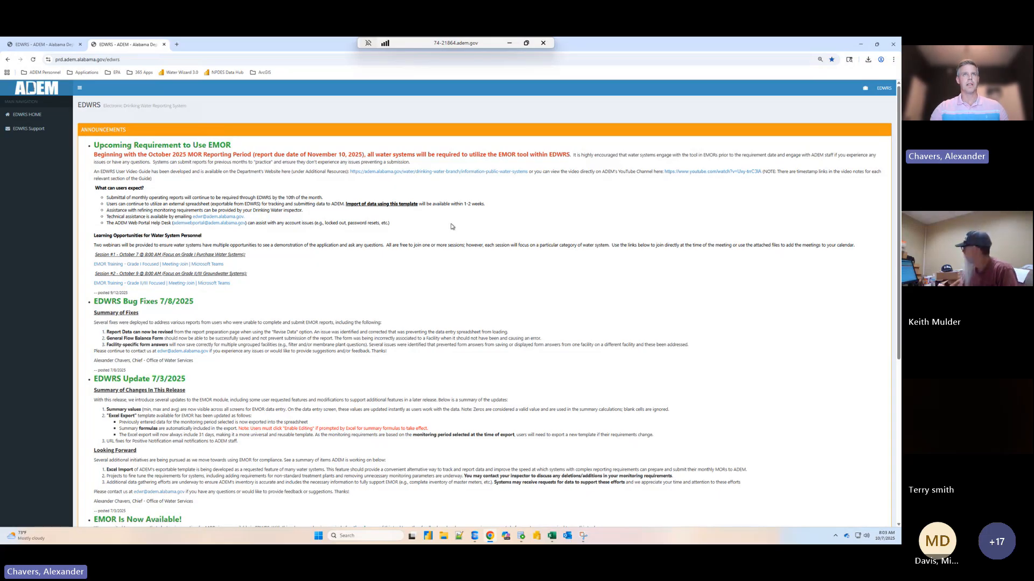
pyautogui.scroll(-1, 451, 226)
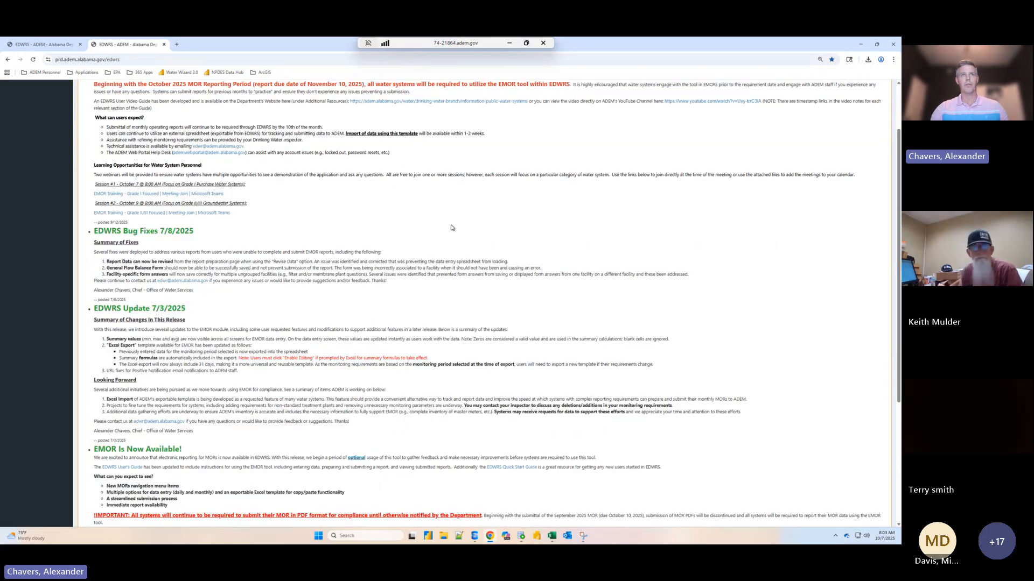
pyautogui.scroll(-1, 451, 227)
pyautogui.scroll(2, 464, 242)
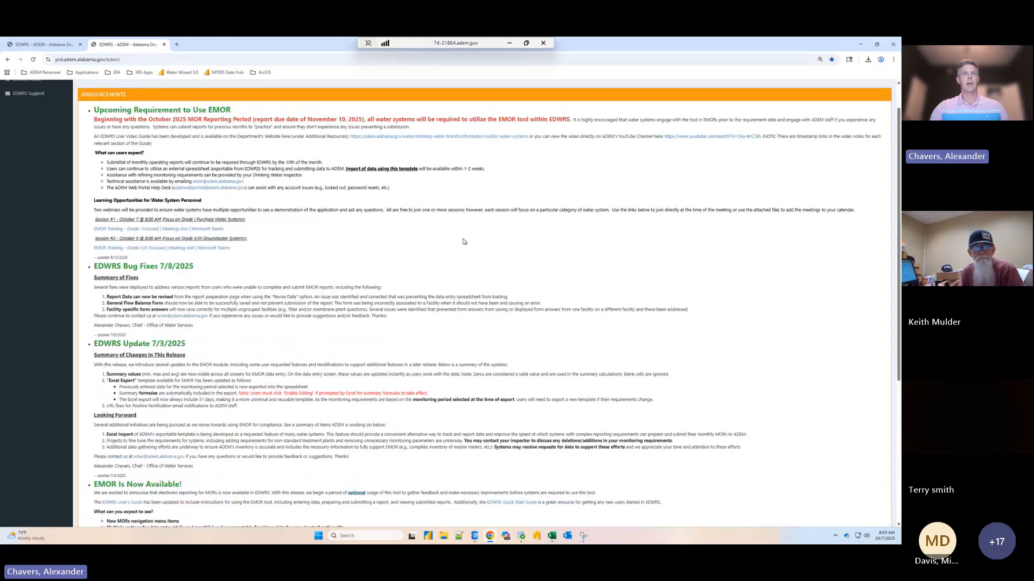
pyautogui.scroll(-2, 463, 240)
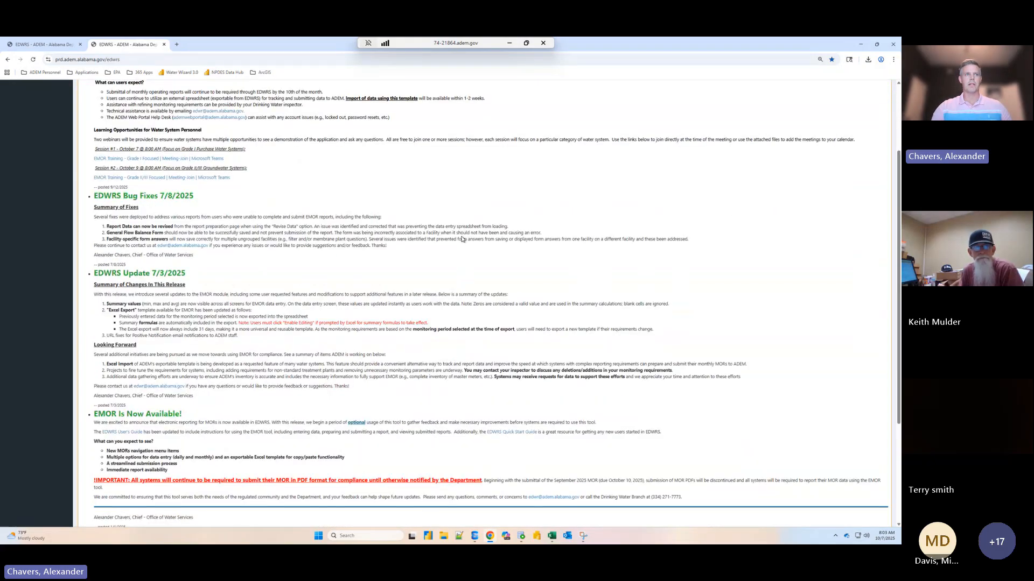
pyautogui.scroll(-2, 461, 239)
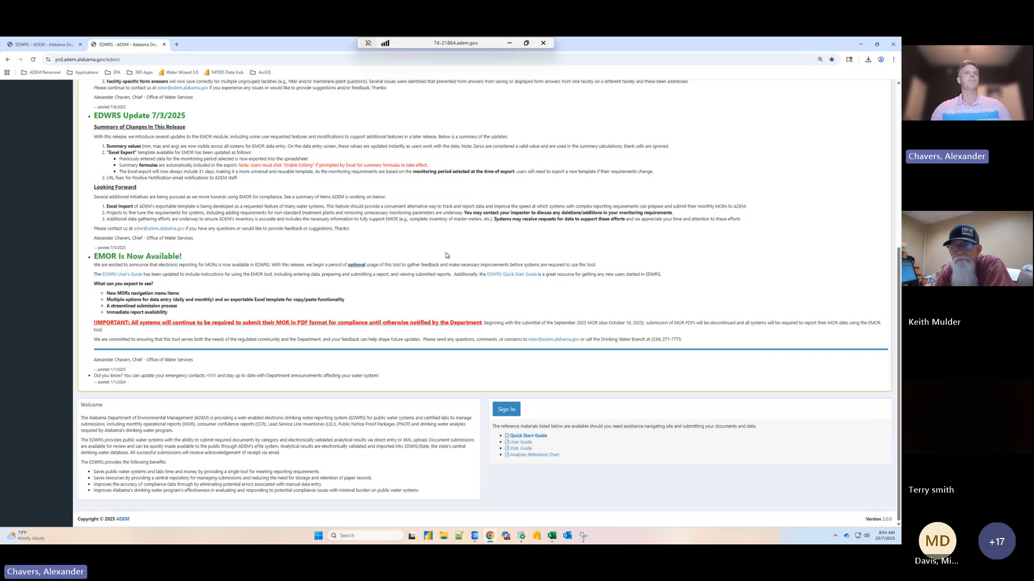
pyautogui.scroll(1, 448, 300)
pyautogui.scroll(5, 448, 300)
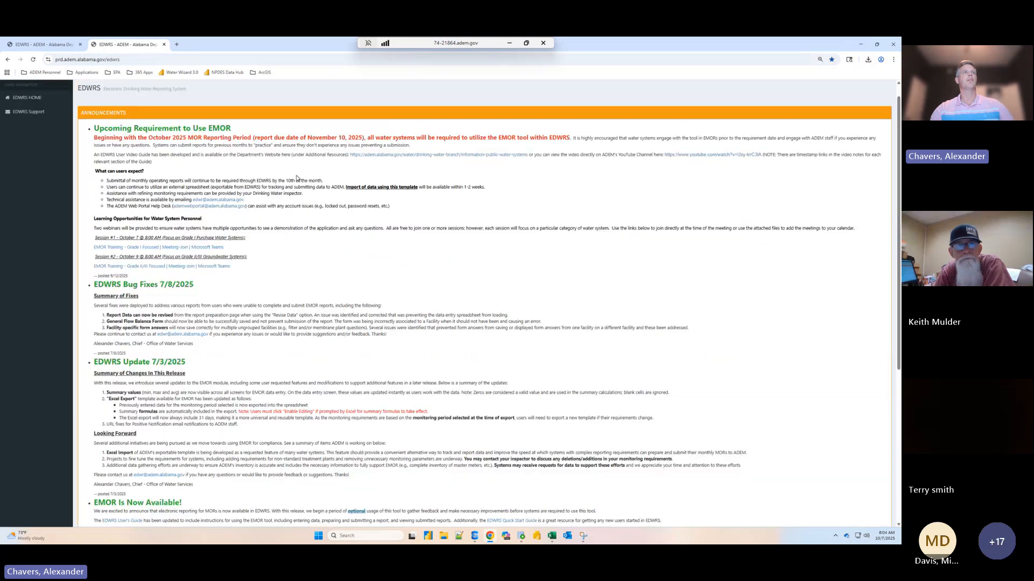
# - Sign in to the staging EDWRS site with the trainer account's e-mail and password
pyautogui.click(54, 45)
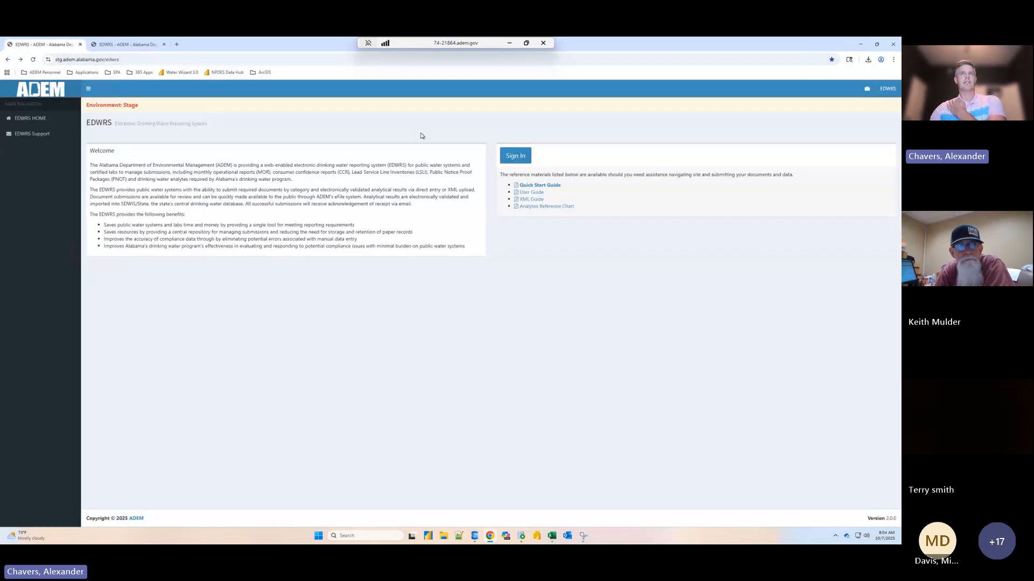
pyautogui.click(517, 161)
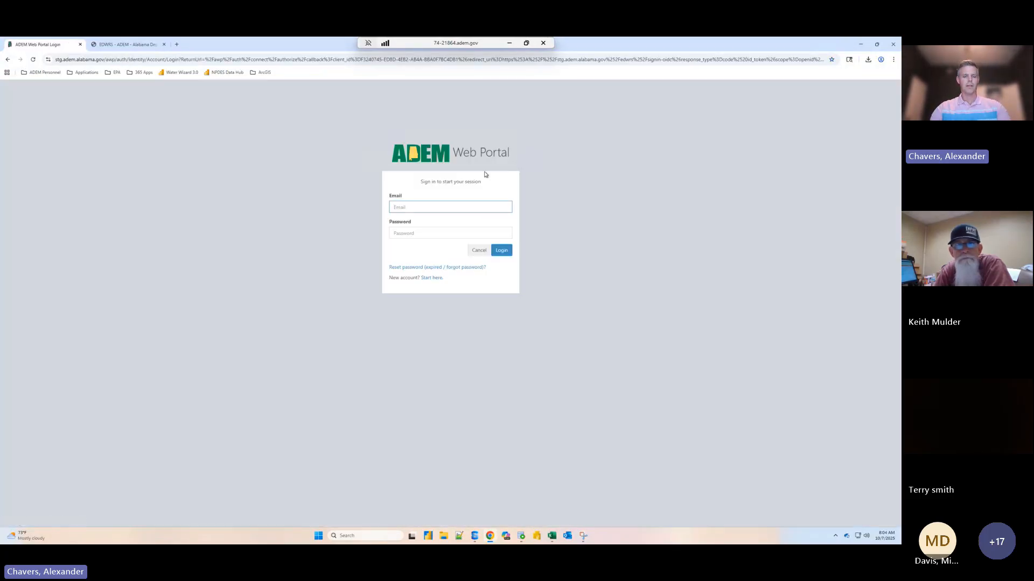
pyautogui.write('e')
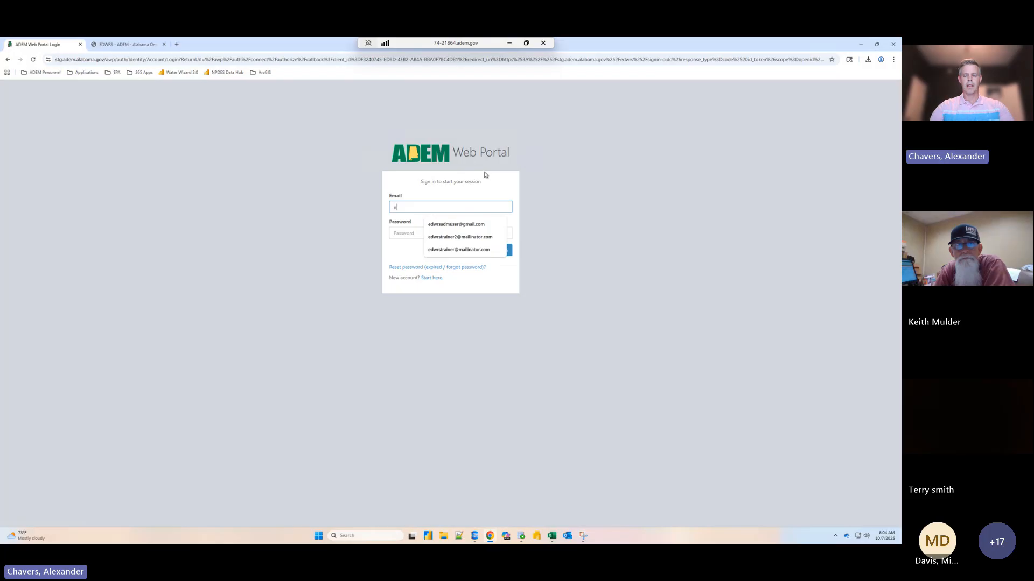
pyautogui.press('Down')
pyautogui.press('Down')
pyautogui.press('Return')
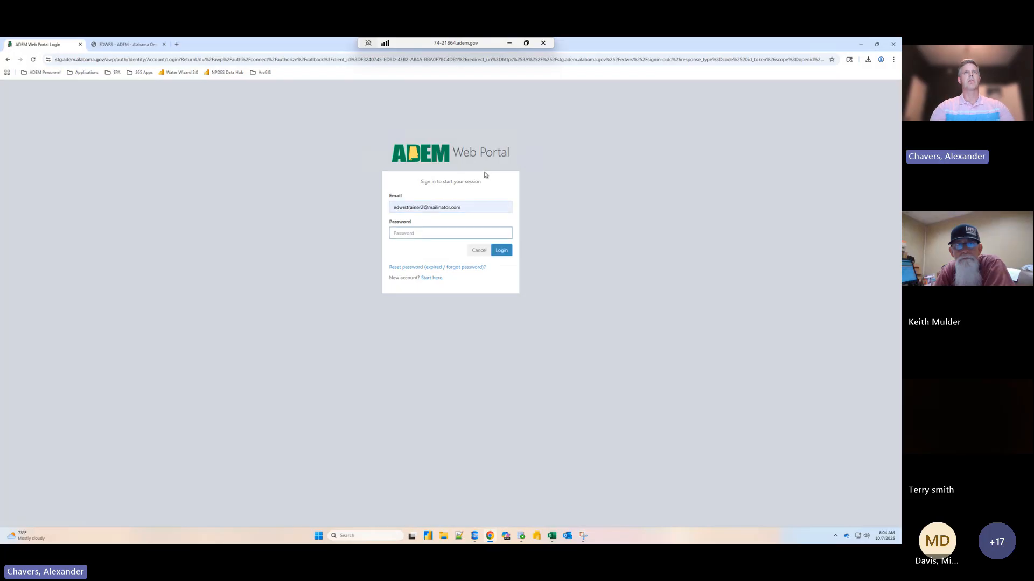
pyautogui.write('••••••••••')
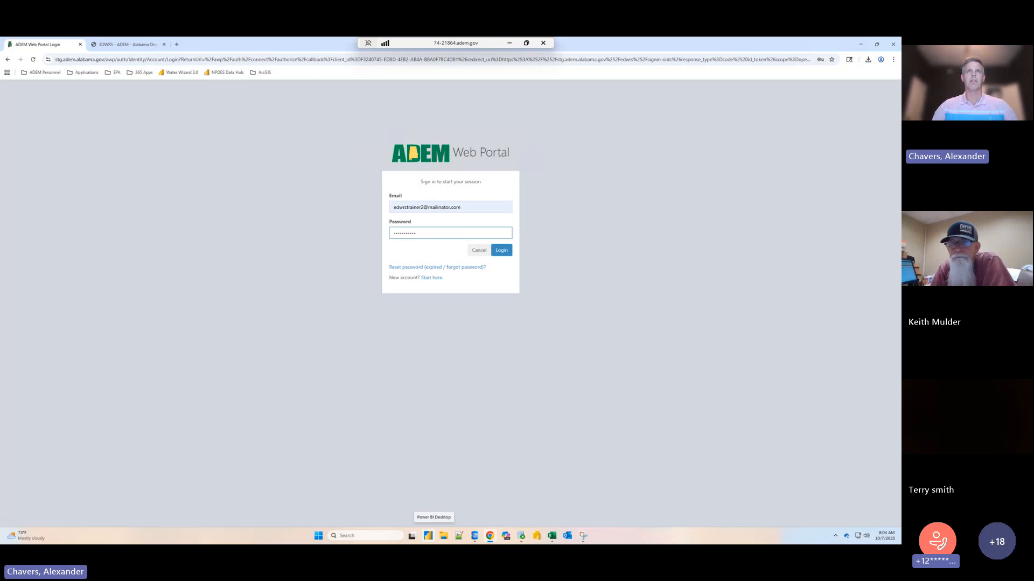
pyautogui.click(502, 252)
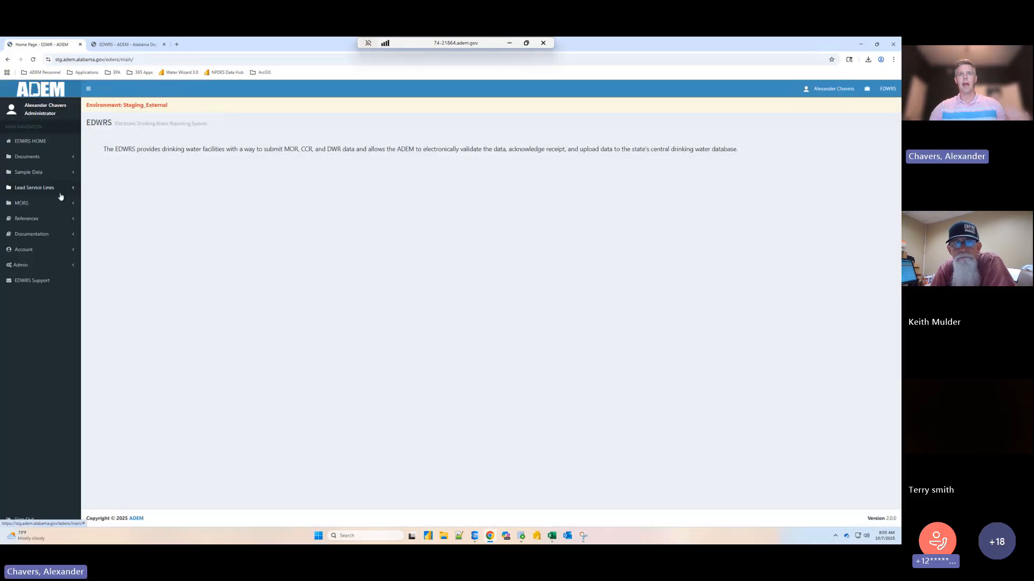
# - Review the account's PWS and lab permissions, and return to the EDWRS home page
pyautogui.click(39, 265)
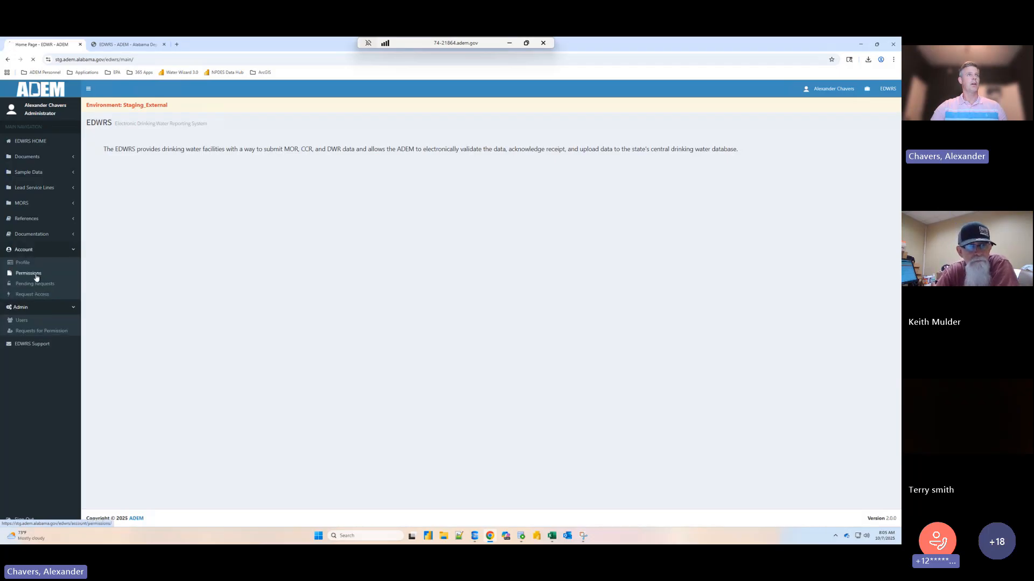
pyautogui.click(34, 274)
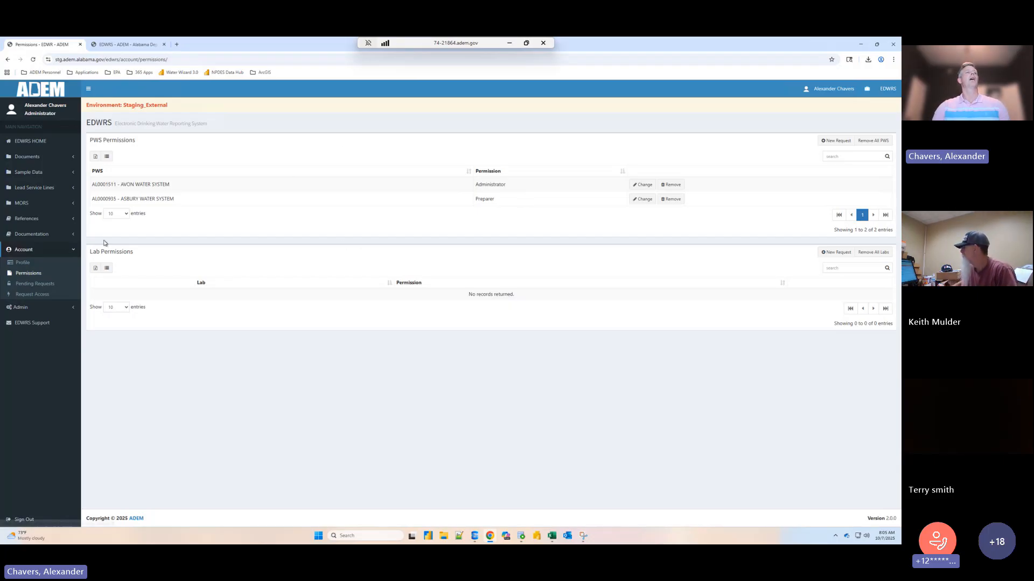
pyautogui.click(70, 250)
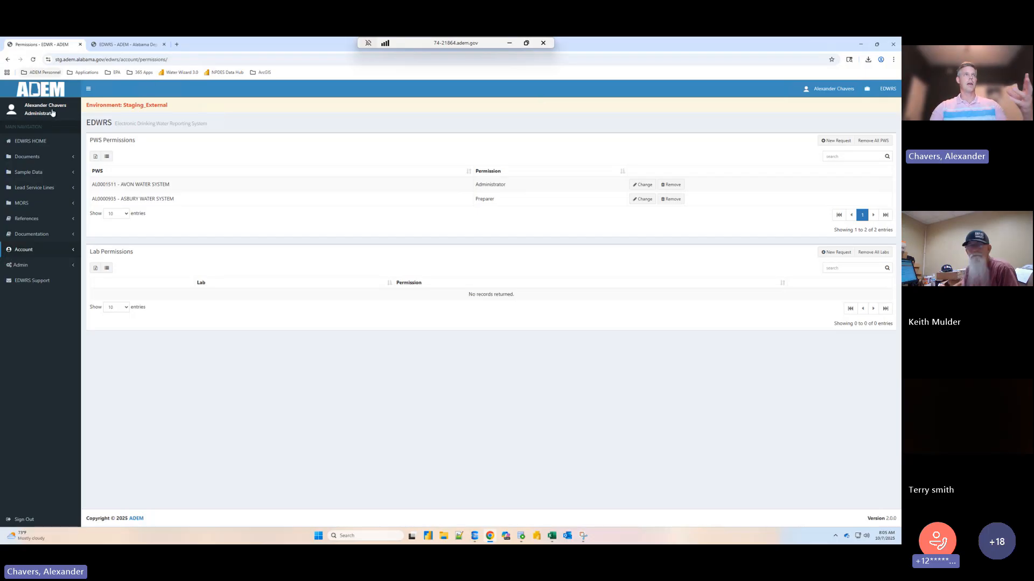
pyautogui.click(51, 141)
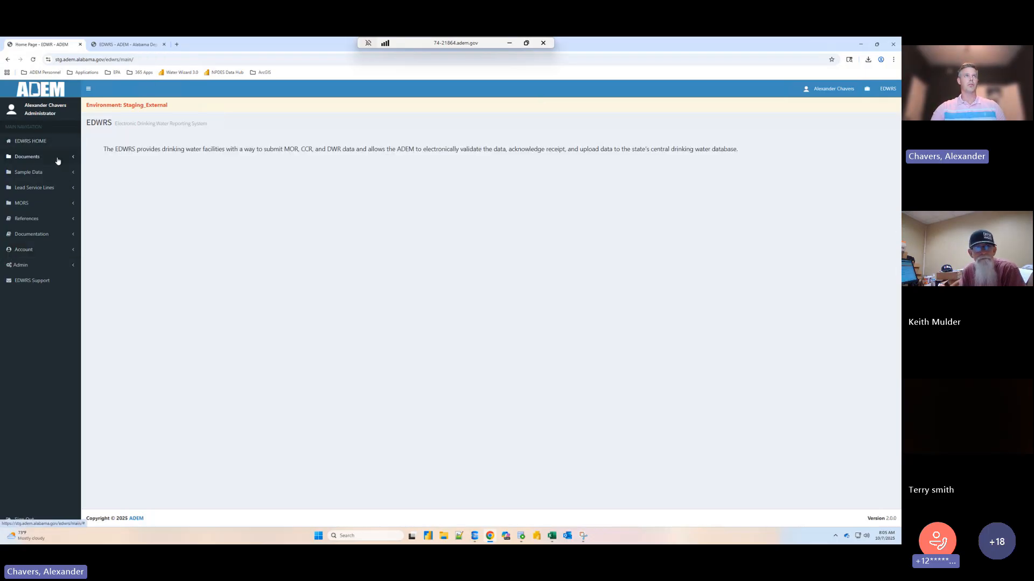
# - Start a document submission for AL0001511 - AVON WATER SYSTEM with document type MOR and the period September 2025
pyautogui.click(57, 157)
pyautogui.click(54, 172)
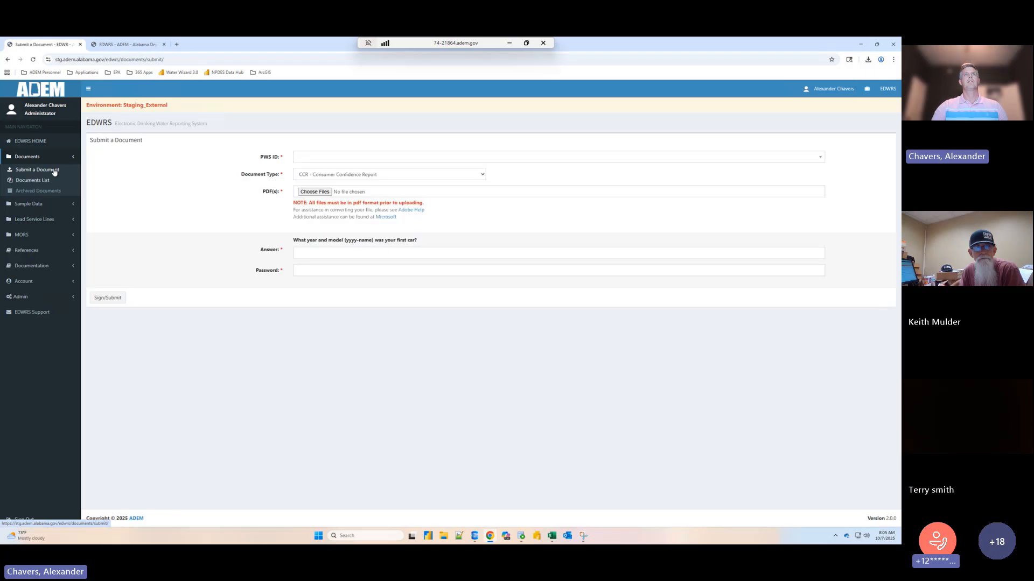
pyautogui.click(336, 158)
pyautogui.click(340, 186)
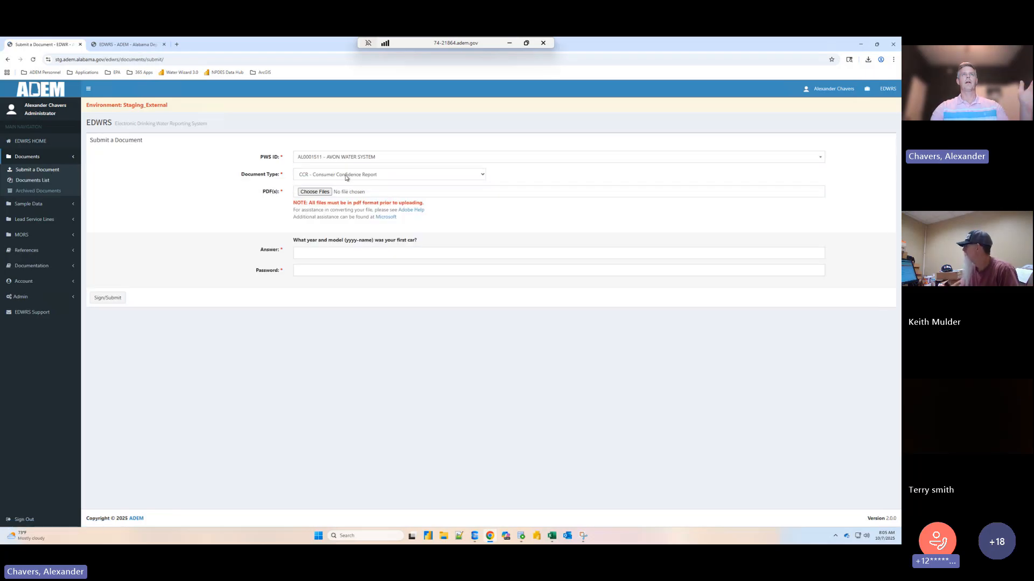
pyautogui.click(345, 176)
pyautogui.click(326, 230)
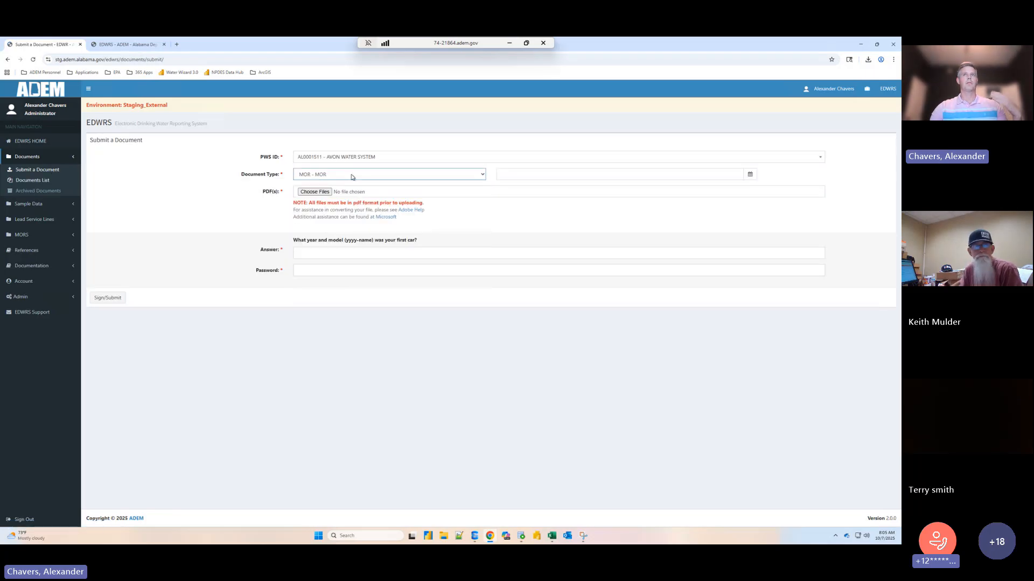
pyautogui.press('Tab')
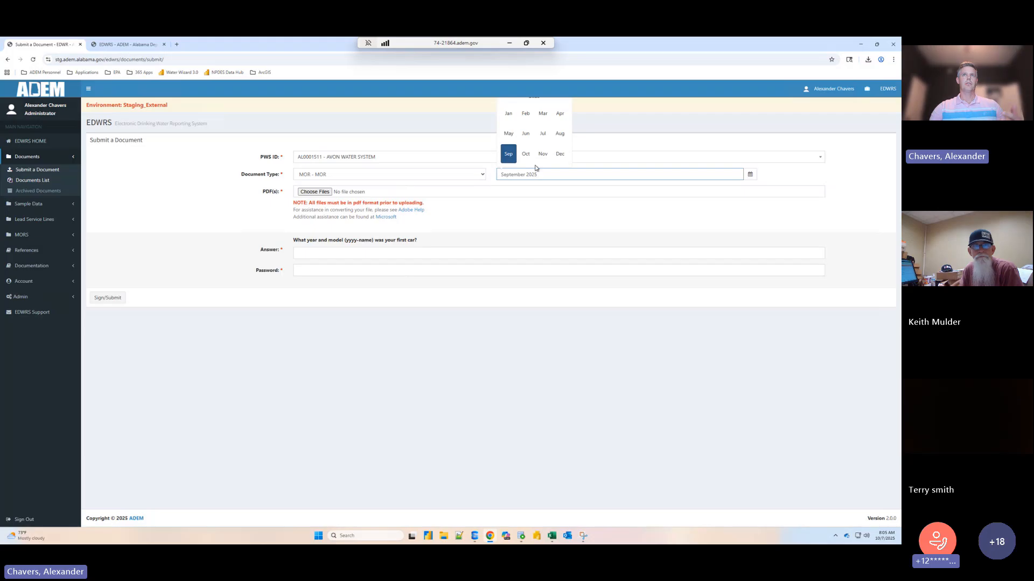
pyautogui.press('Tab')
# - Open the PDF file selection for the MOR submission and cancel it without choosing a file
pyautogui.click(343, 190)
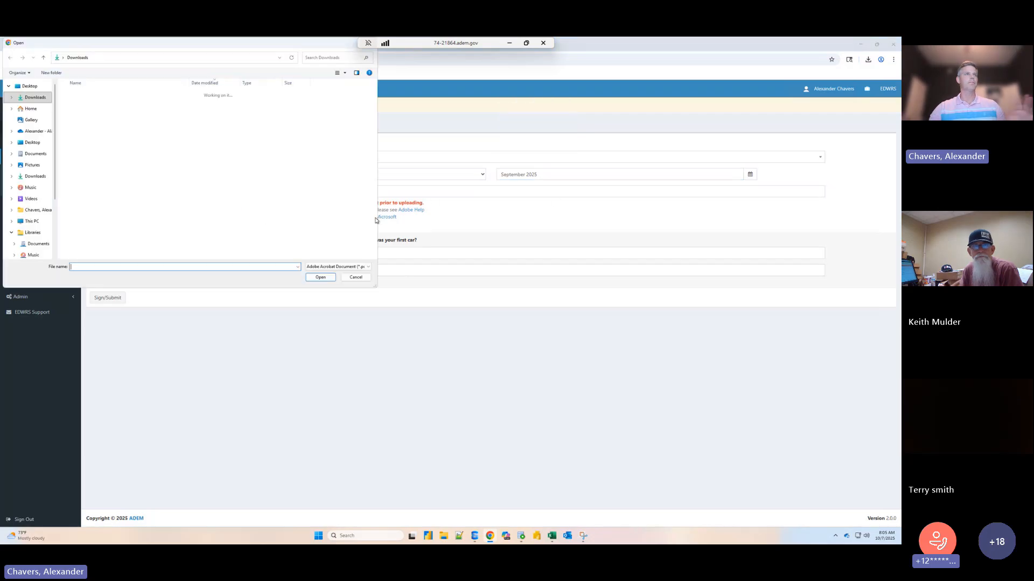
pyautogui.click(356, 277)
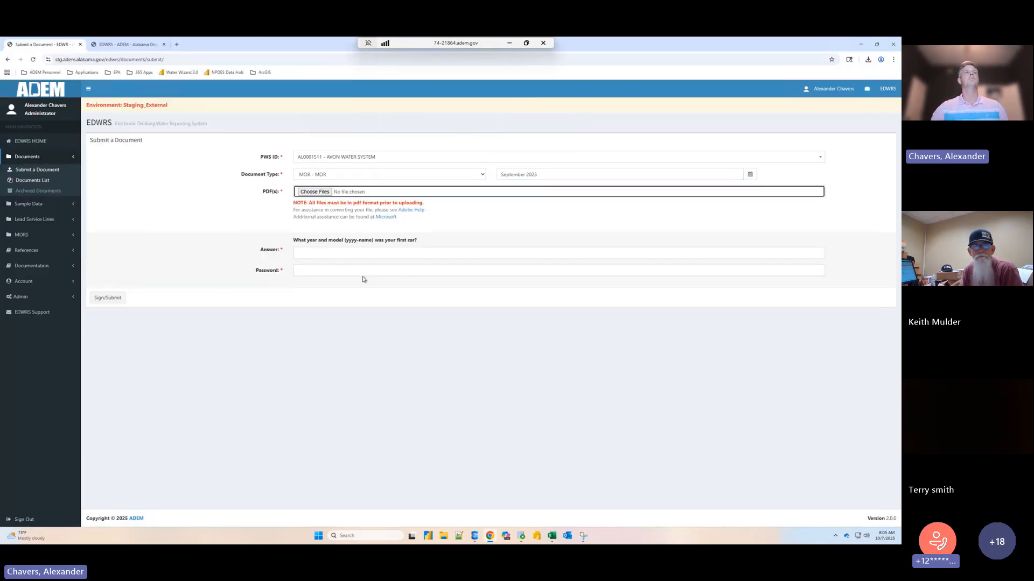
pyautogui.click(74, 159)
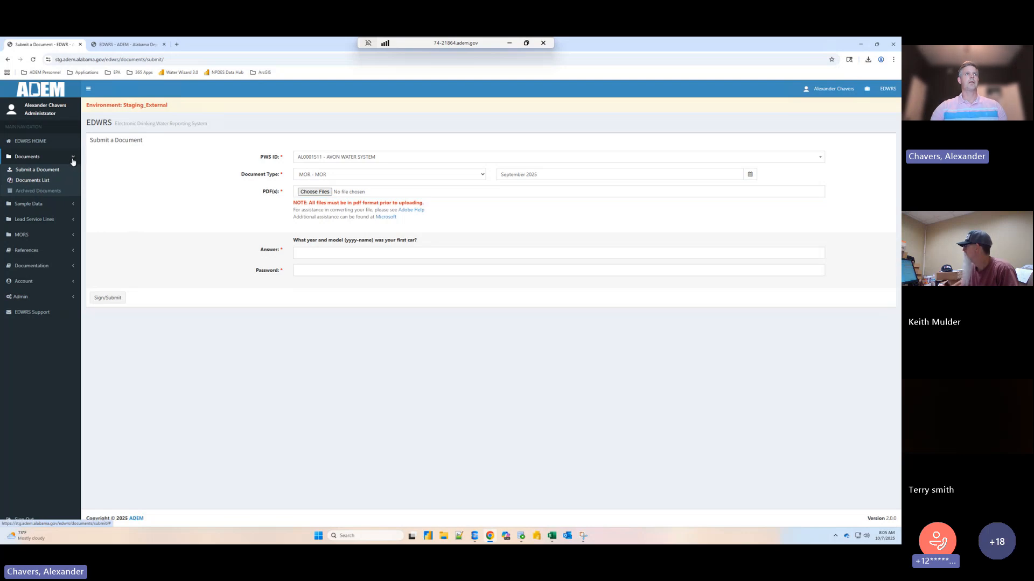
pyautogui.click(72, 158)
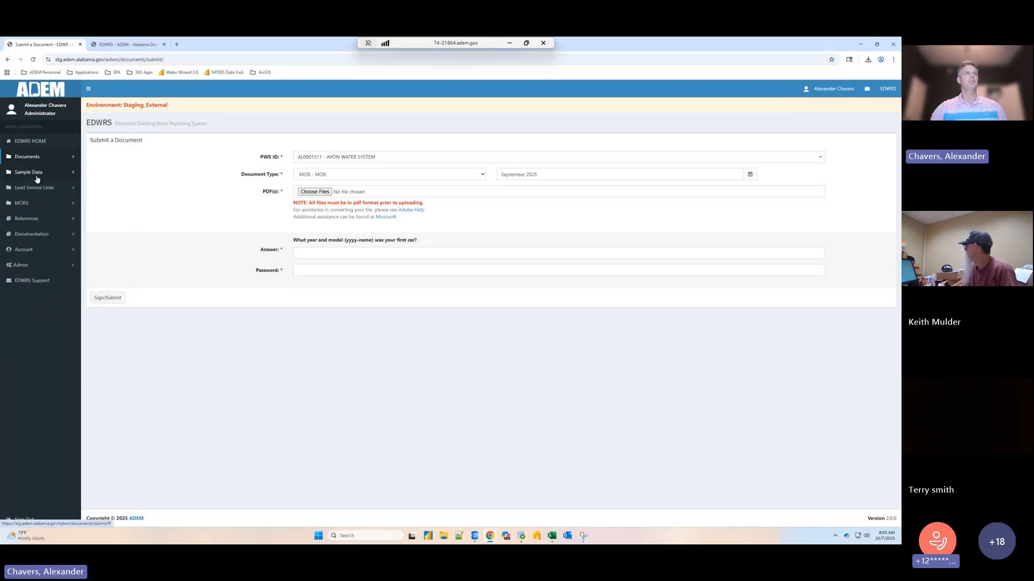
# - Open MORS data entry and select AVON WATER SYSTEM - AL0001511 as the PWS ID
pyautogui.click(55, 205)
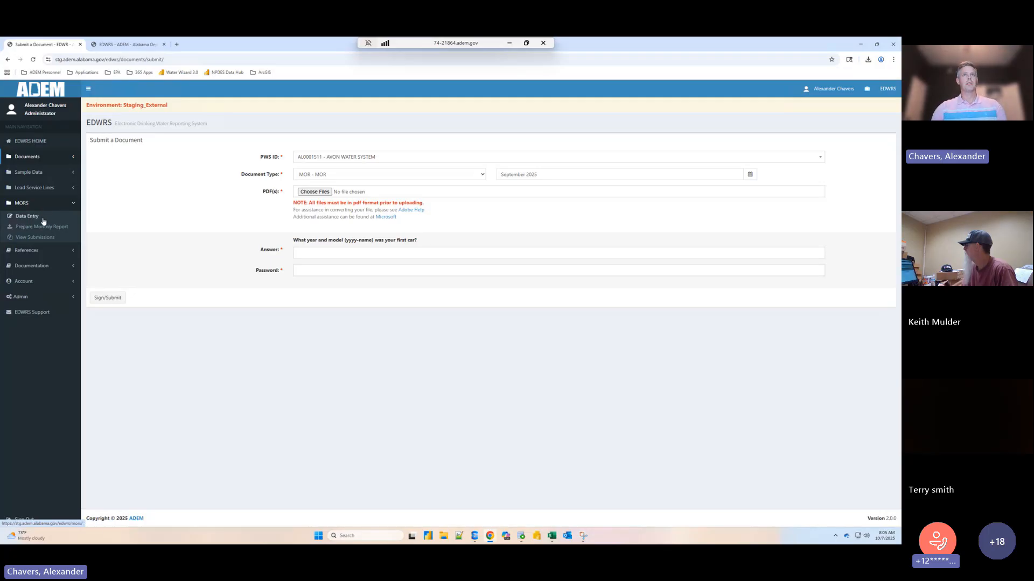
pyautogui.click(43, 218)
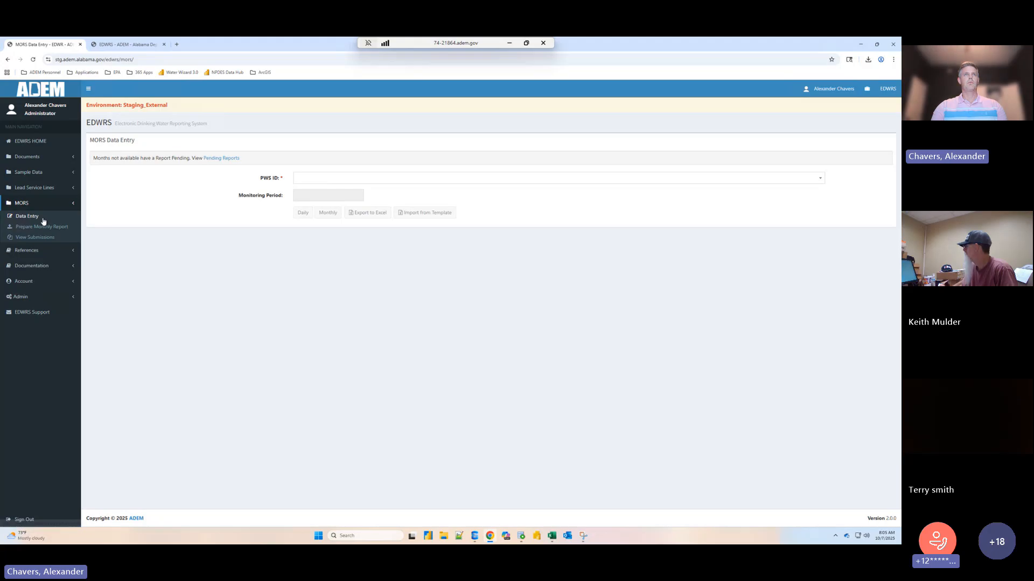
pyautogui.click(364, 184)
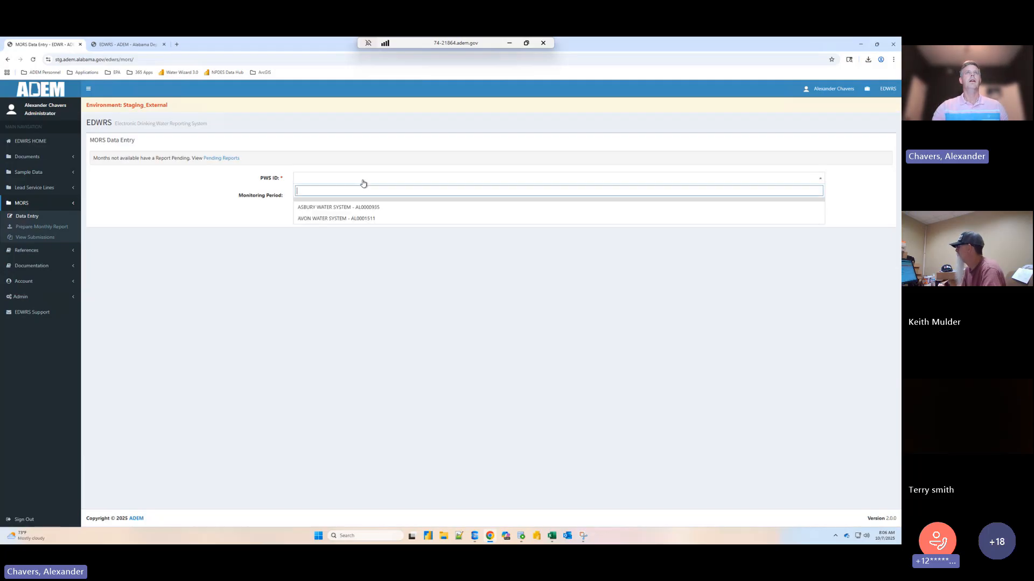
pyautogui.click(323, 218)
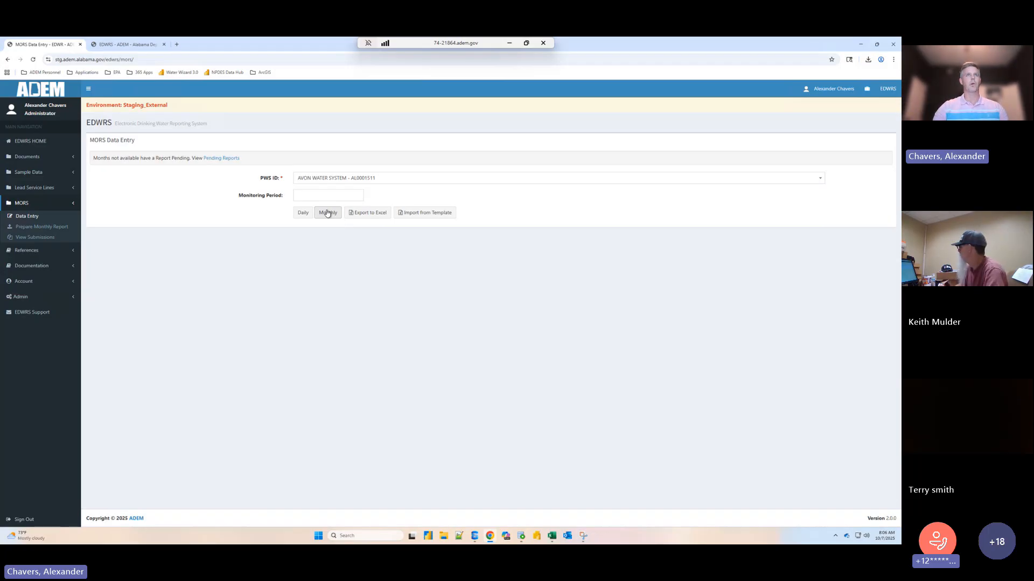
# - Try to open monthly data entry without a monitoring period, and check the available monitoring period choices without picking one
pyautogui.click(327, 214)
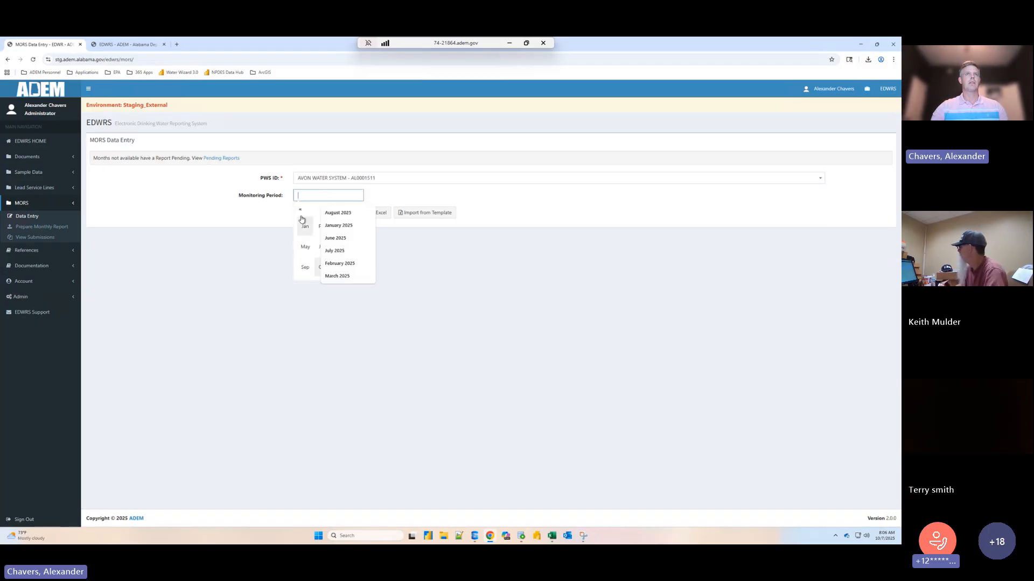
pyautogui.click(327, 213)
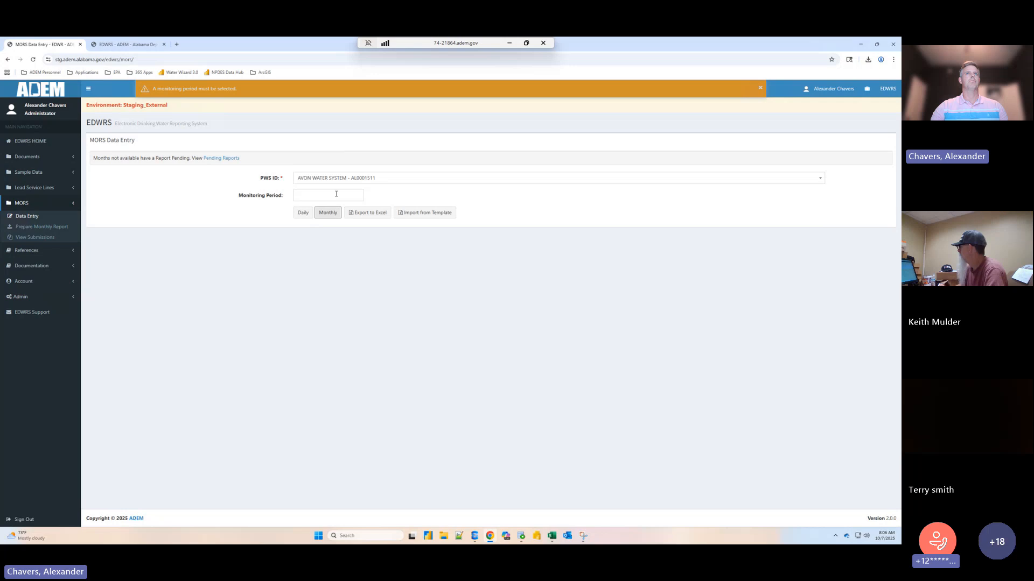
pyautogui.click(336, 194)
pyautogui.click(337, 178)
pyautogui.click(337, 182)
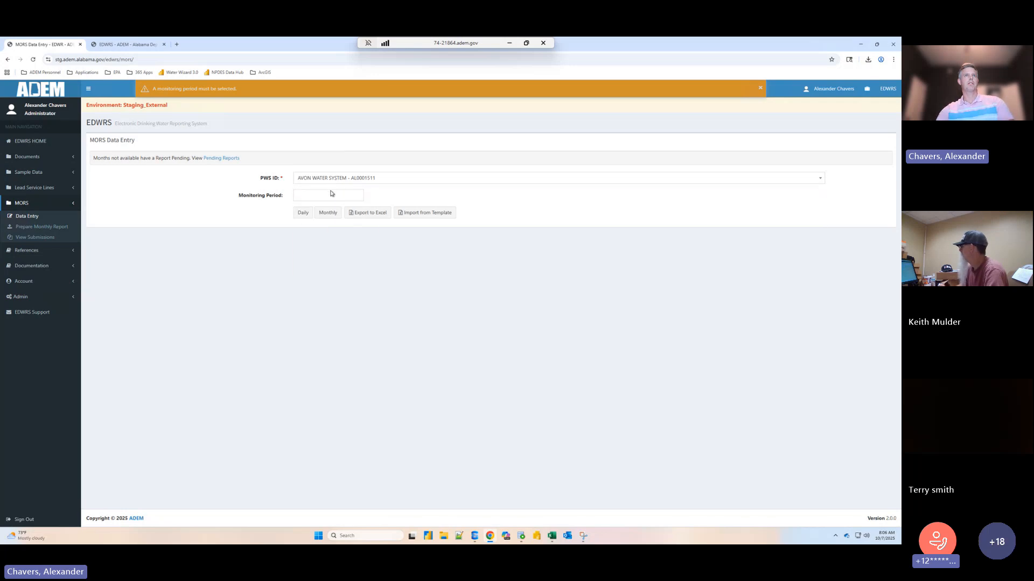
pyautogui.click(331, 193)
pyautogui.click(283, 230)
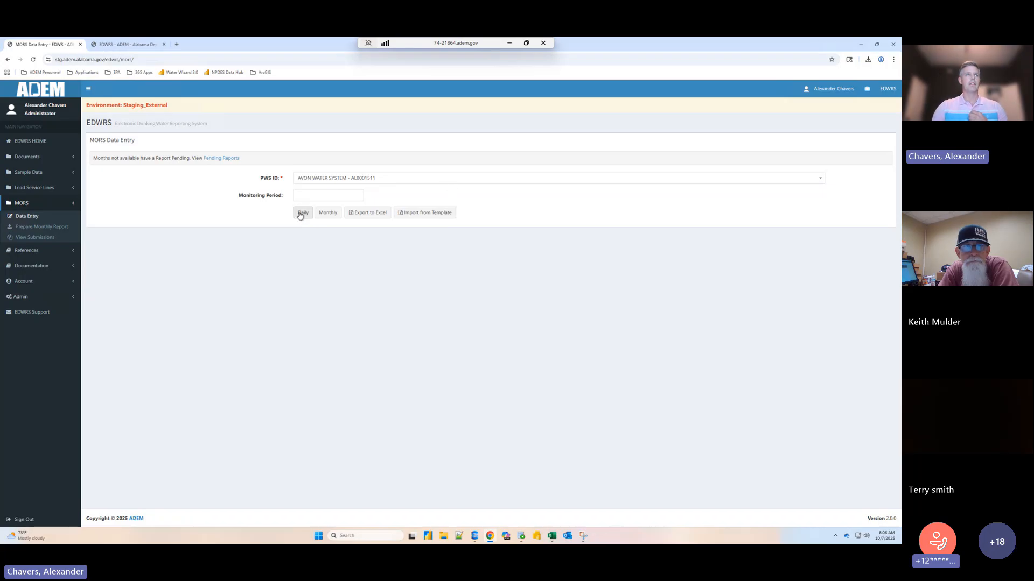
# - Open daily MOR entry for September 2025 and choose the facility CC0678001 - COWARTS WATER SYSTEM-MM 1
pyautogui.click(303, 196)
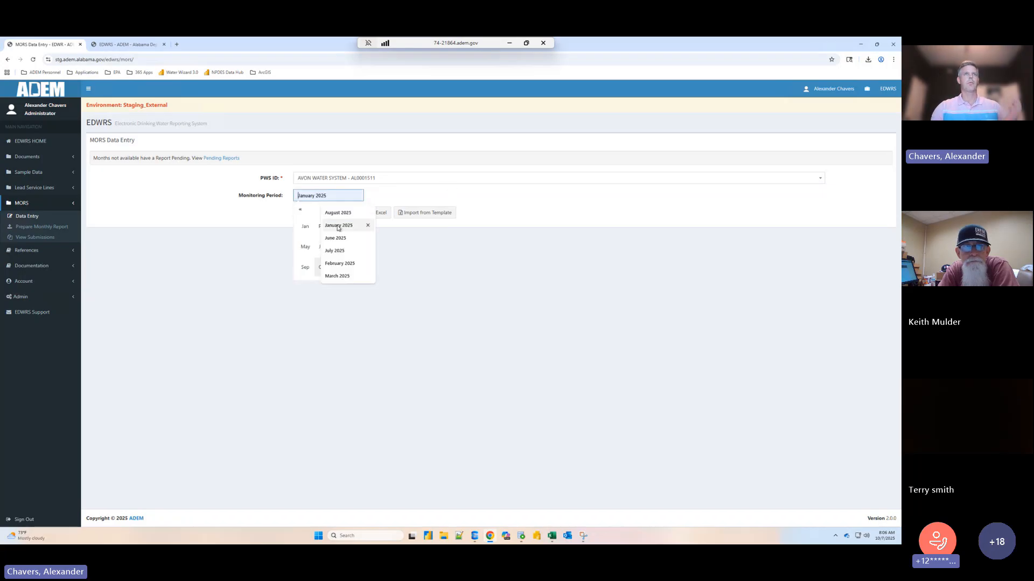
pyautogui.click(304, 267)
pyautogui.click(303, 214)
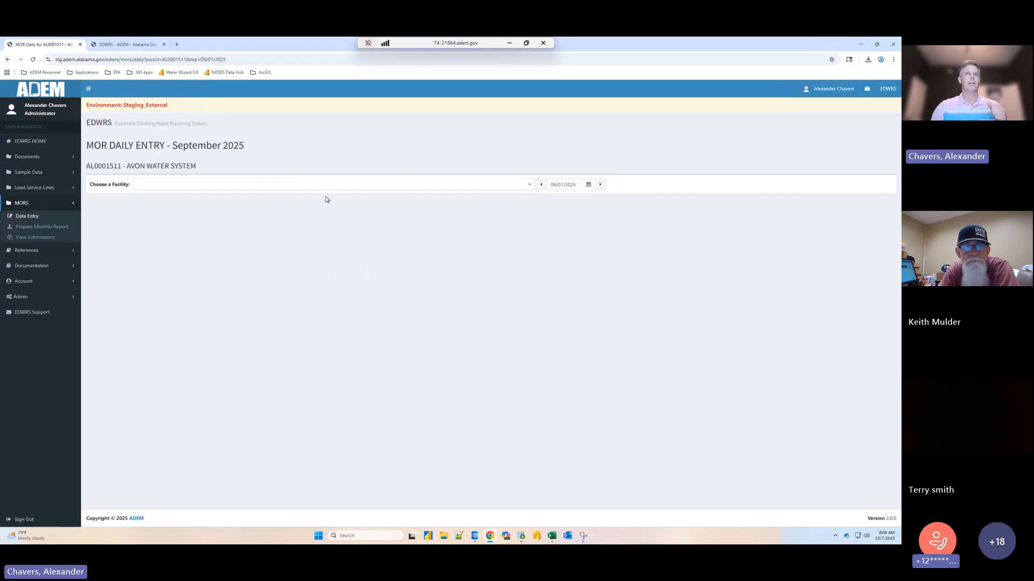
pyautogui.click(311, 186)
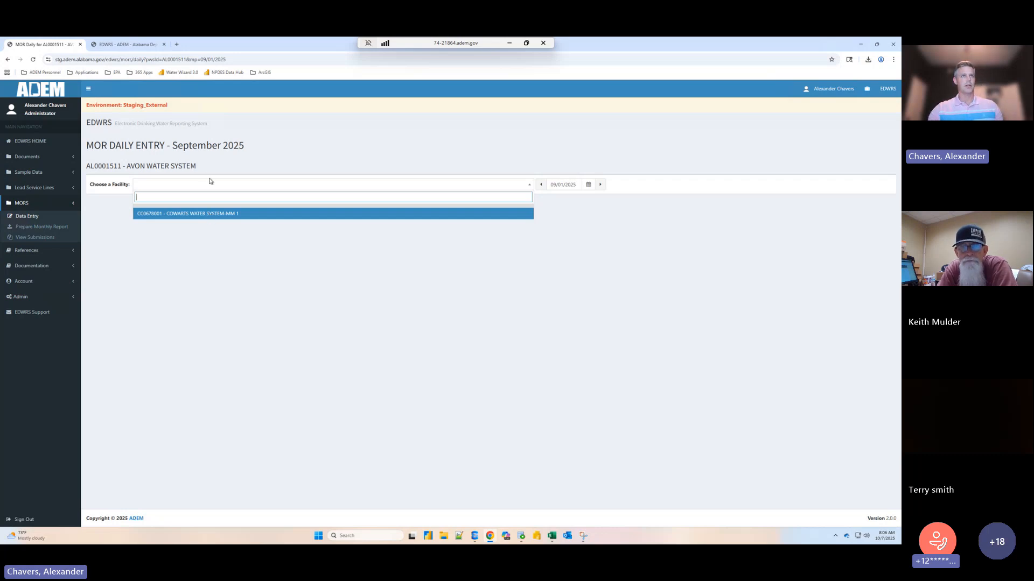
pyautogui.click(223, 215)
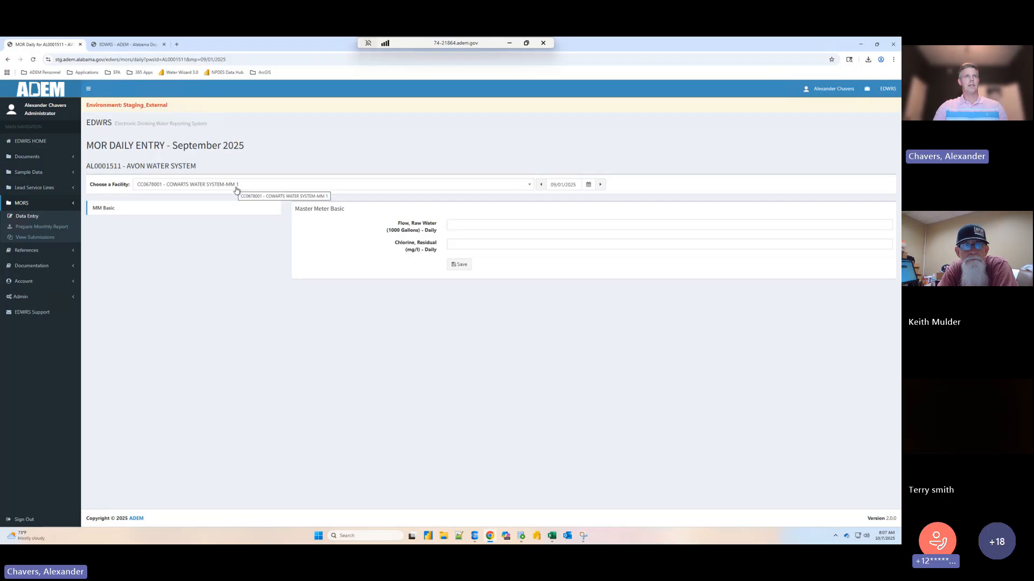
# - Examine the selectable dates, the reporting month in the heading and the facility choice on the daily entry page
pyautogui.click(560, 185)
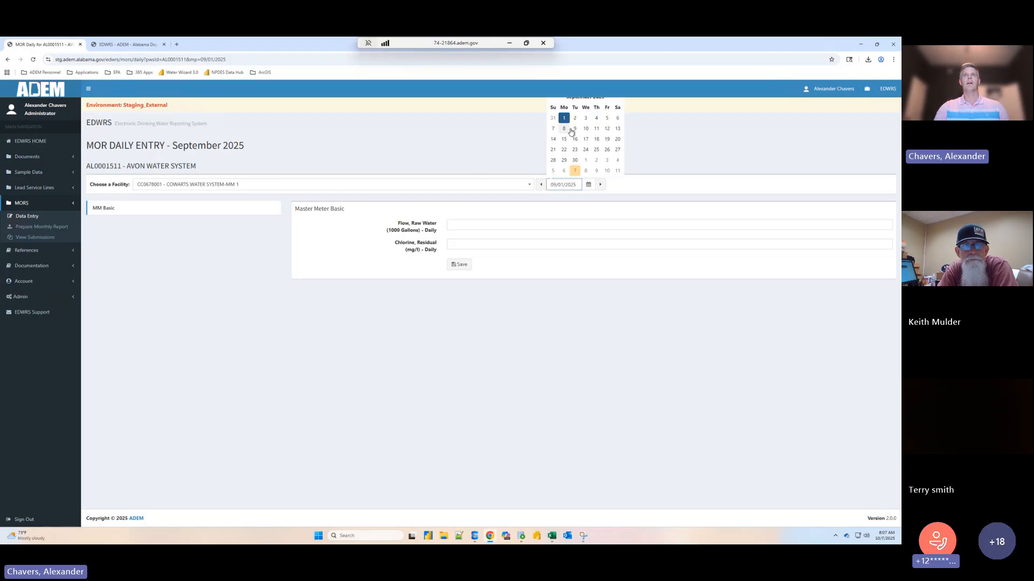
pyautogui.click(210, 146)
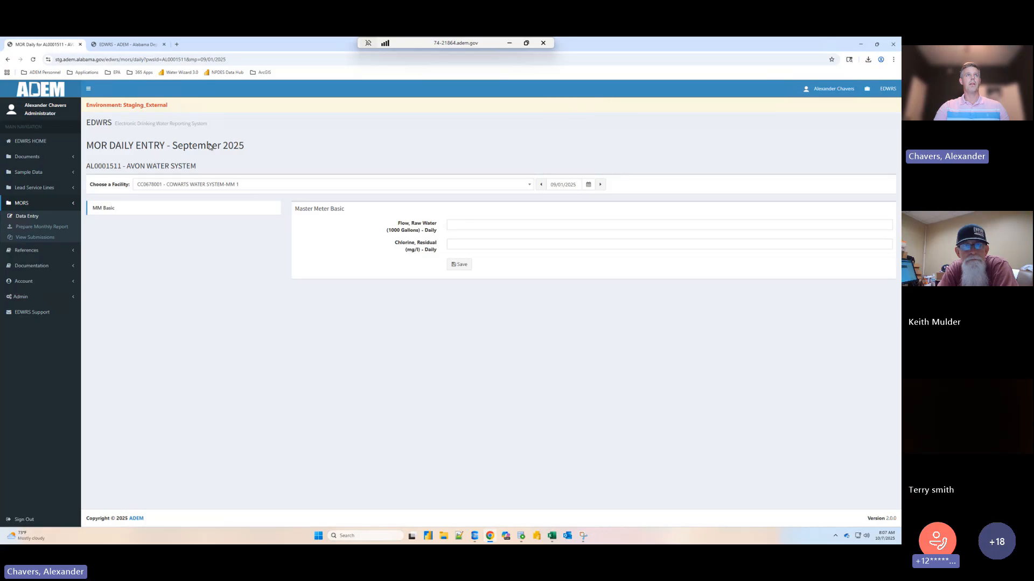
pyautogui.moveTo(172, 147); pyautogui.dragTo(246, 145)
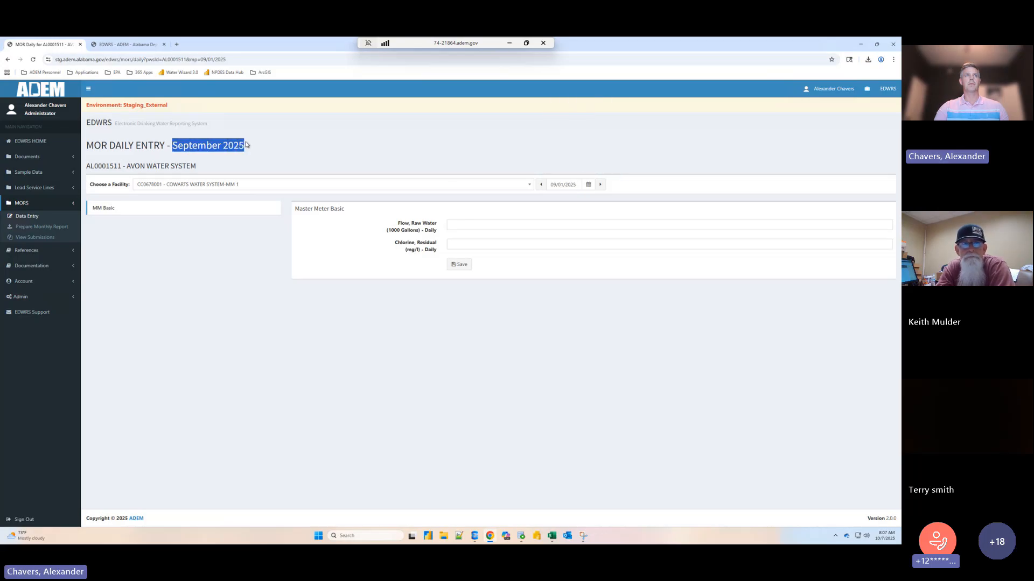
pyautogui.click(561, 184)
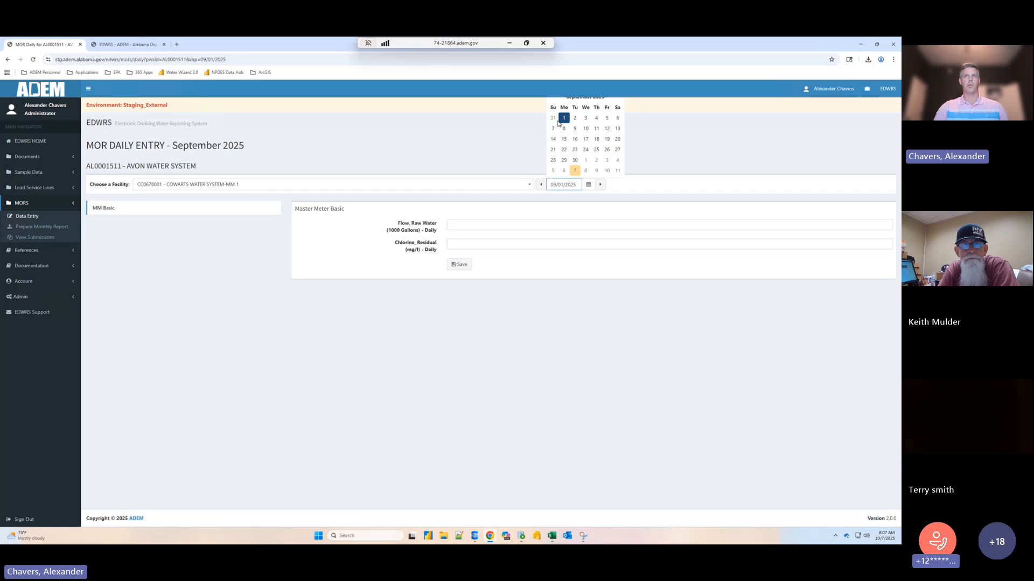
pyautogui.click(418, 230)
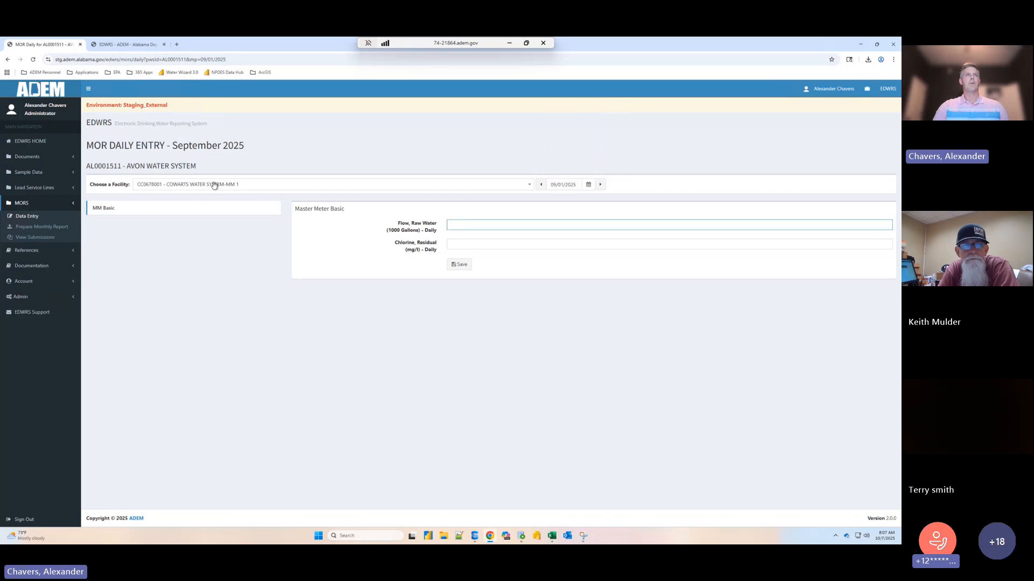
pyautogui.click(213, 185)
pyautogui.click(209, 213)
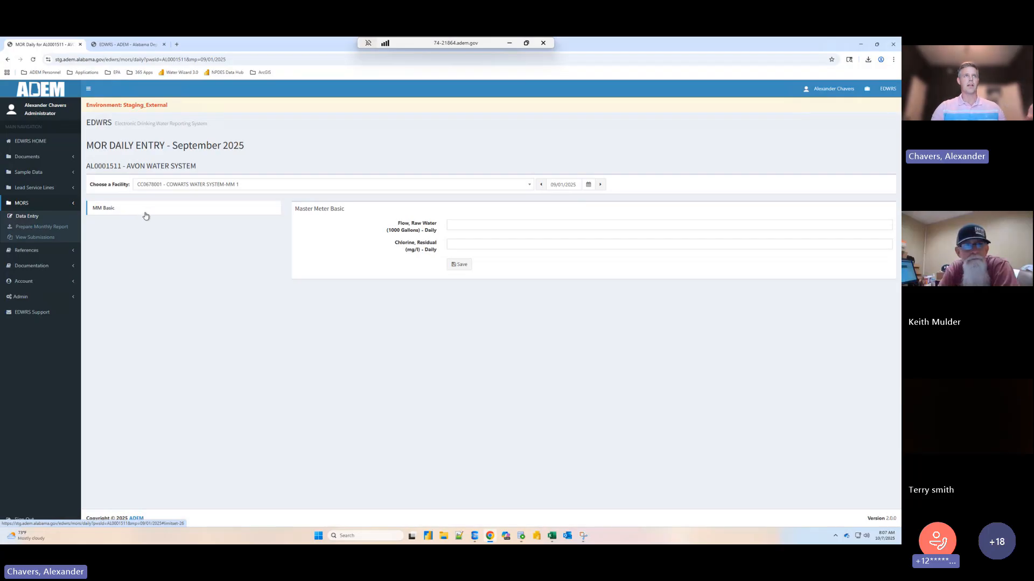
# - Enter a daily raw water flow of 1250 and a chlorine residual of 1.2 for 09/01/2025 and save them
pyautogui.click(483, 225)
pyautogui.click(459, 244)
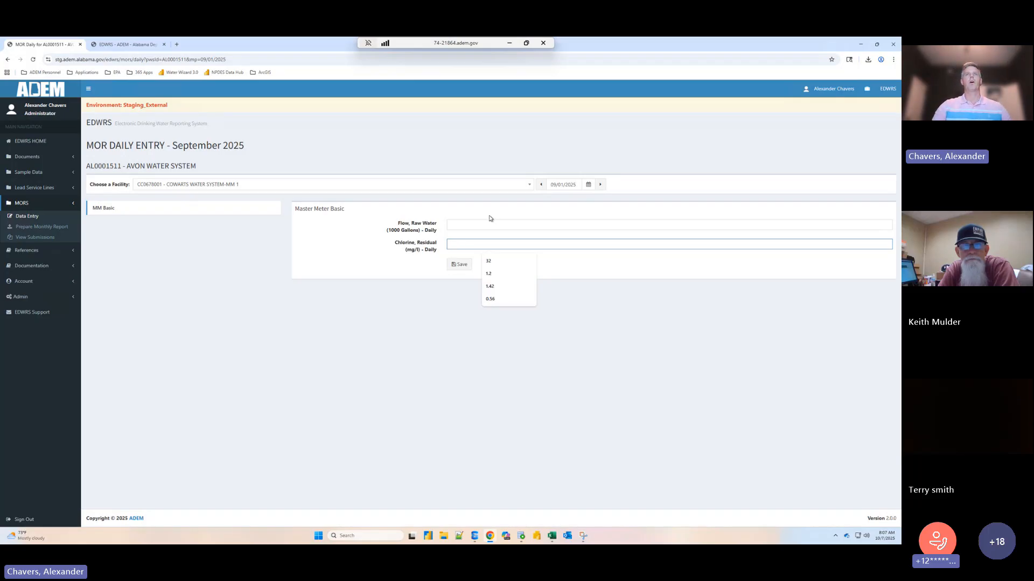
pyautogui.click(460, 227)
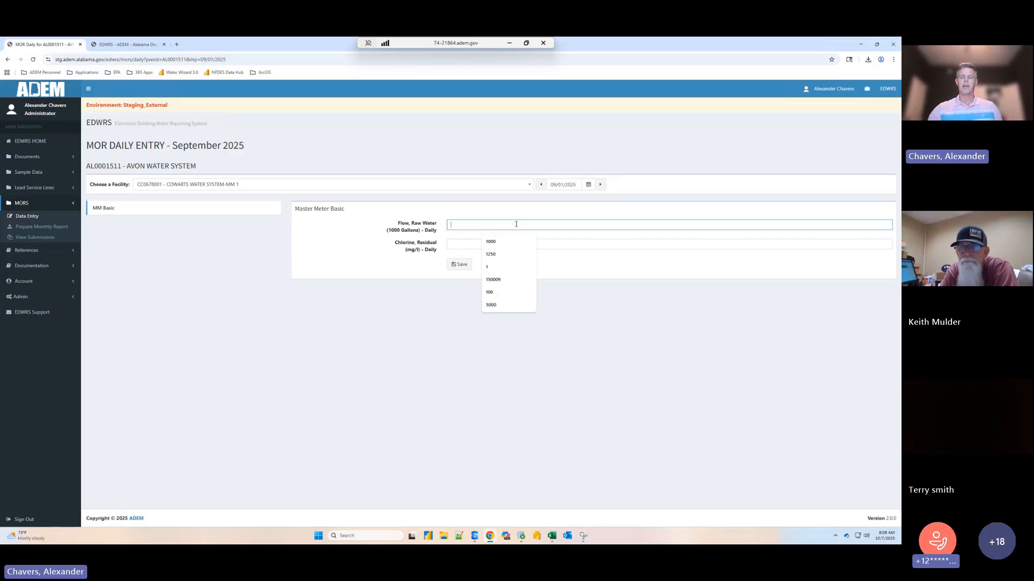
pyautogui.write('1250')
pyautogui.click(515, 244)
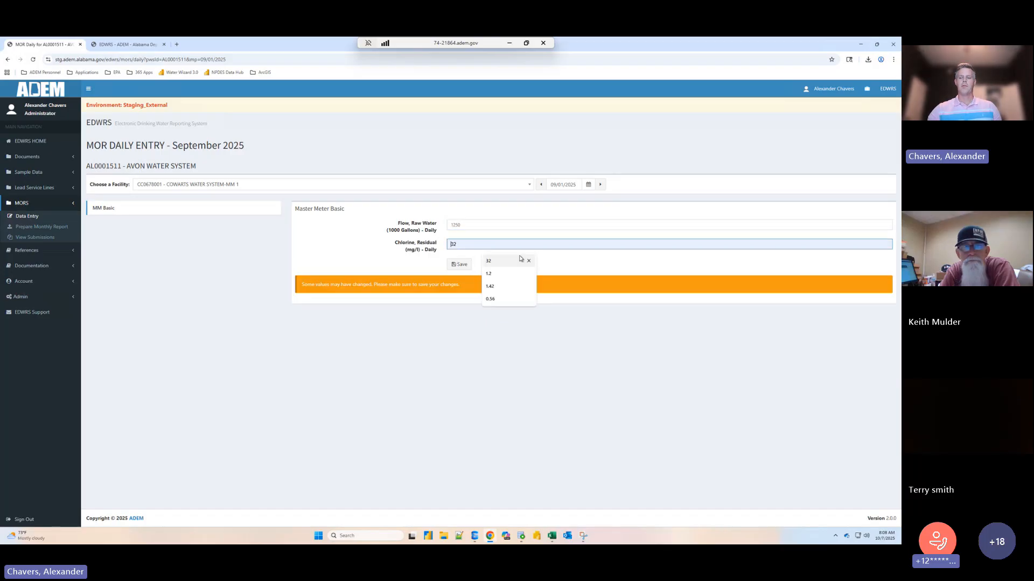
pyautogui.write('1.2')
pyautogui.click(460, 262)
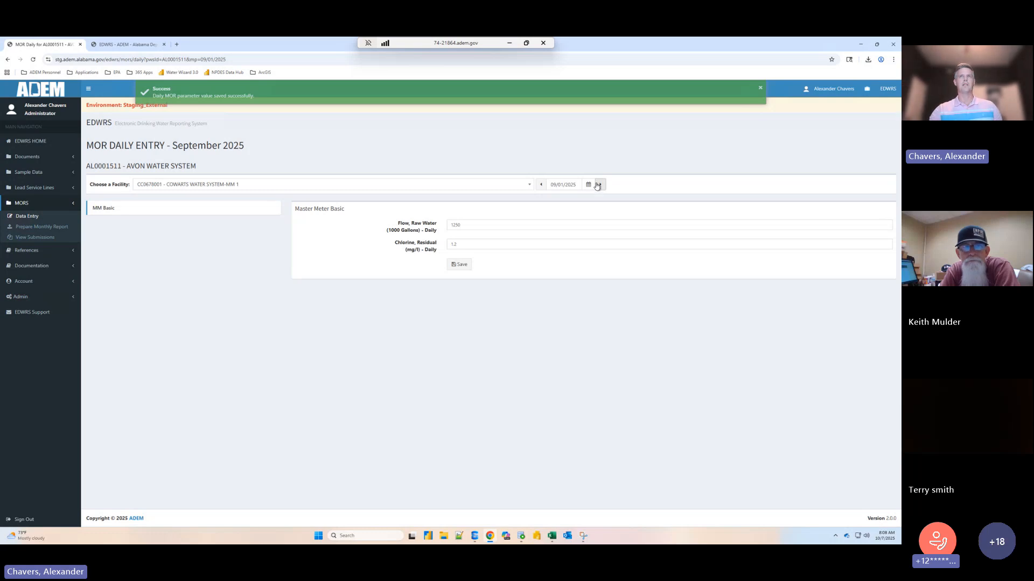
# - Switch to 09/02/2025, enter a raw water flow of 1350 and a chlorine residual of 1.3, and save them
pyautogui.click(580, 189)
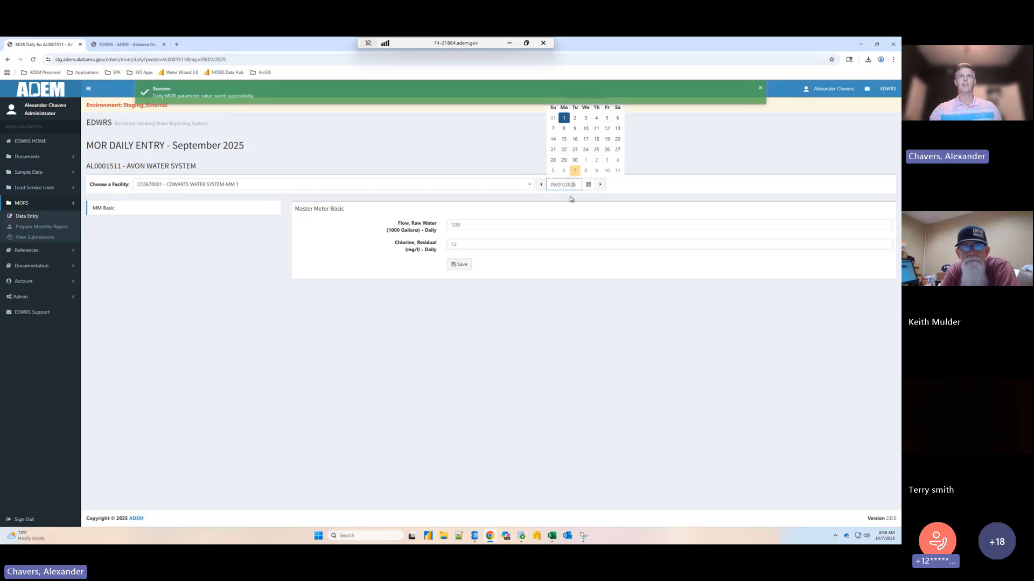
pyautogui.click(570, 115)
pyautogui.click(471, 223)
pyautogui.write('1')
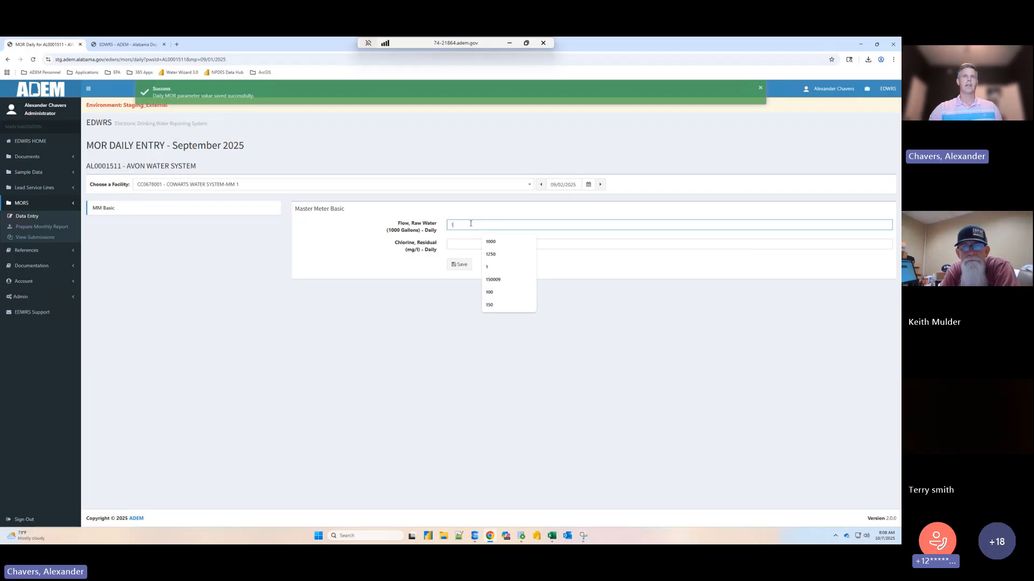
pyautogui.write('350')
pyautogui.click(491, 245)
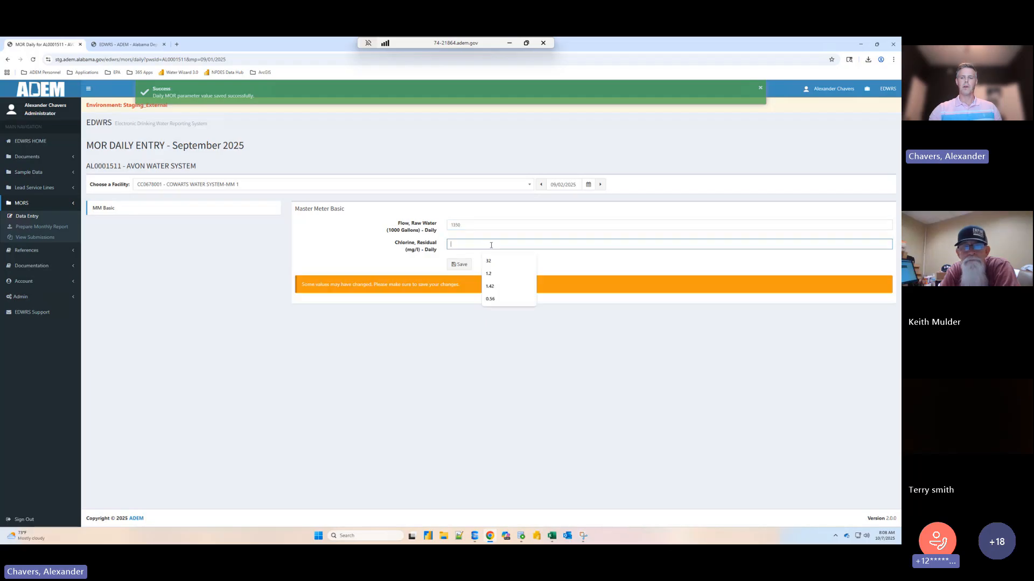
pyautogui.write('1.3')
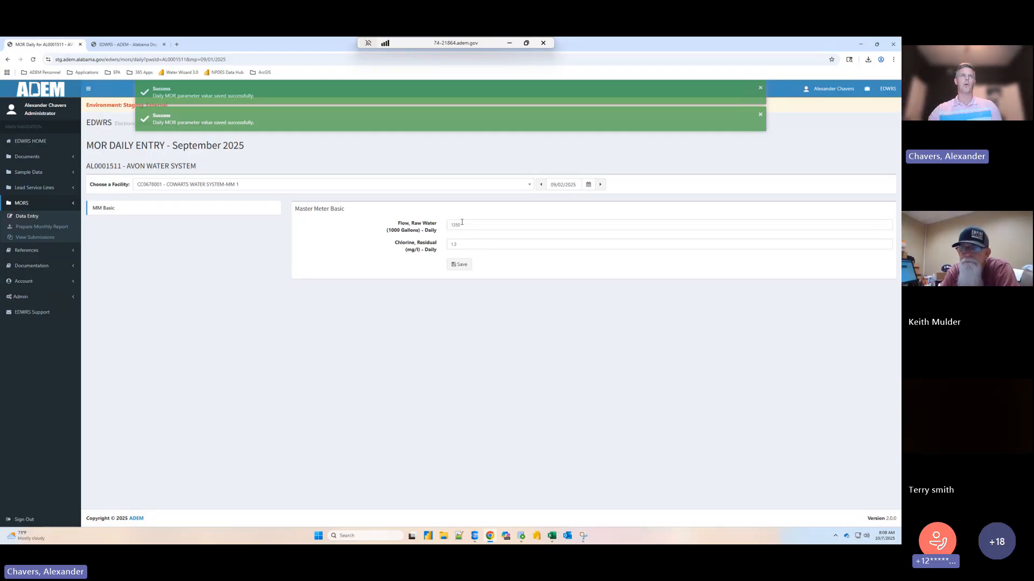
# - Advance the daily entry date day by day to 09/13/2025 without entering values
pyautogui.click(600, 185)
pyautogui.click(601, 184)
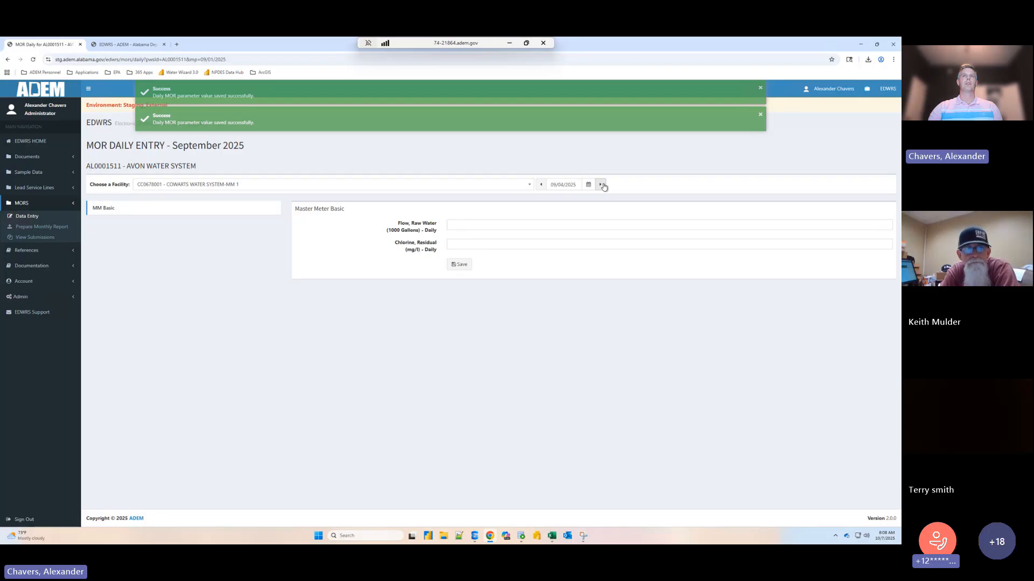
pyautogui.click(600, 184)
pyautogui.click(601, 184)
pyautogui.click(600, 184)
pyautogui.click(600, 184)
pyautogui.click(601, 184)
pyautogui.click(600, 184)
pyautogui.click(601, 184)
pyautogui.click(600, 184)
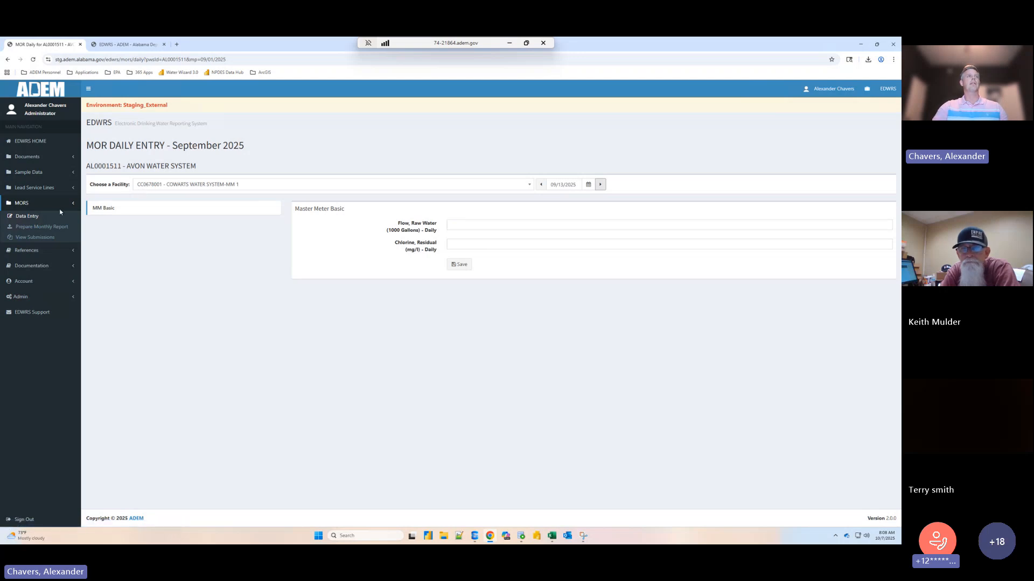
# - Open monthly MOR entry for AVON WATER SYSTEM - AL0001511, September 2025, and choose the Interconnections group
pyautogui.click(28, 216)
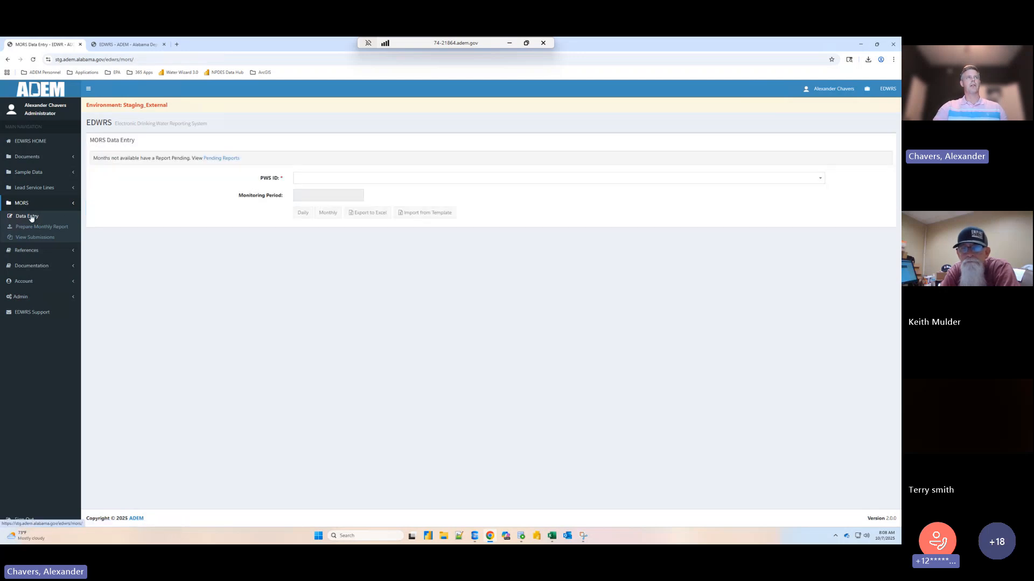
pyautogui.click(327, 181)
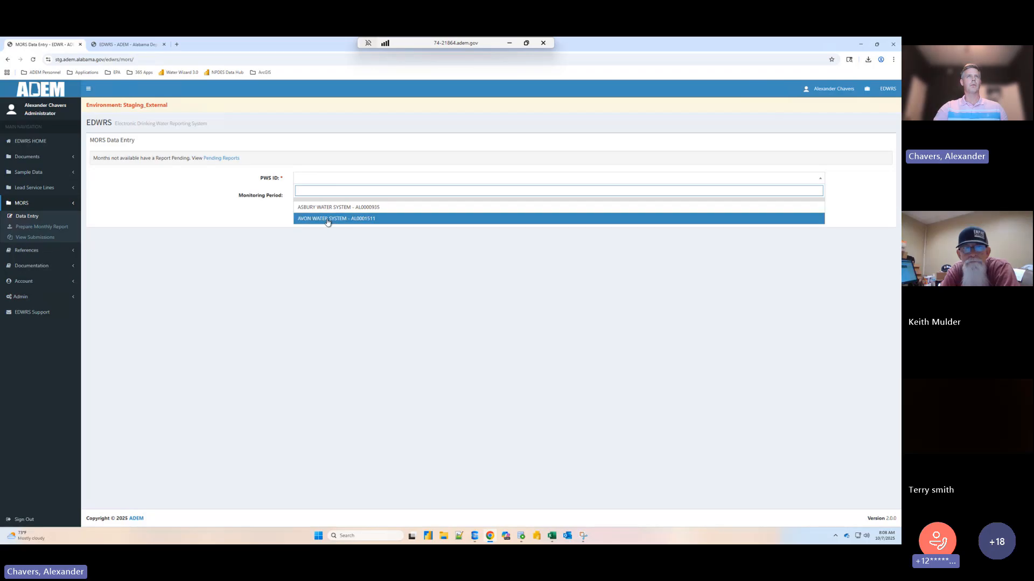
pyautogui.click(329, 218)
pyautogui.click(330, 196)
pyautogui.click(303, 267)
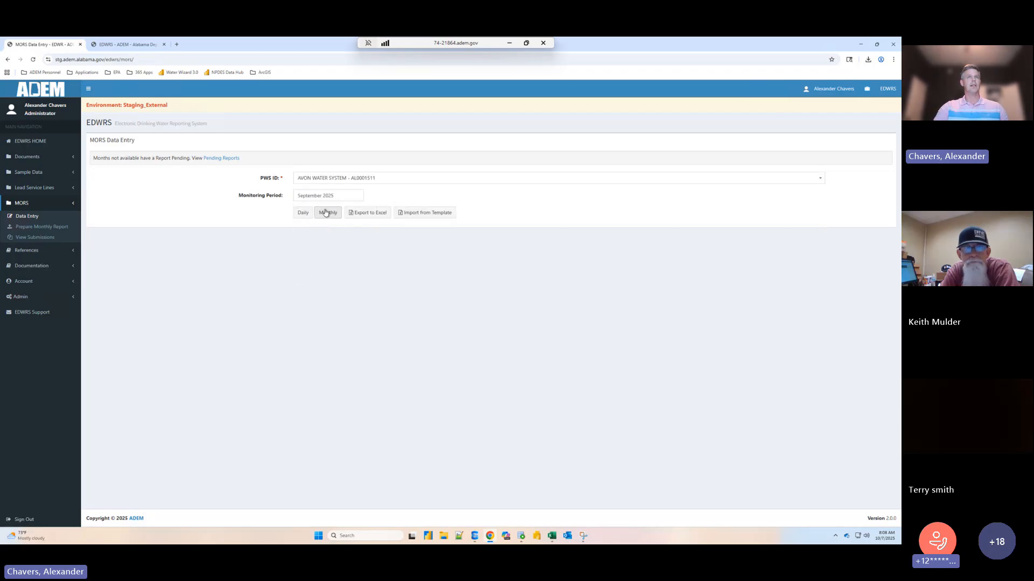
pyautogui.click(329, 214)
pyautogui.click(200, 161)
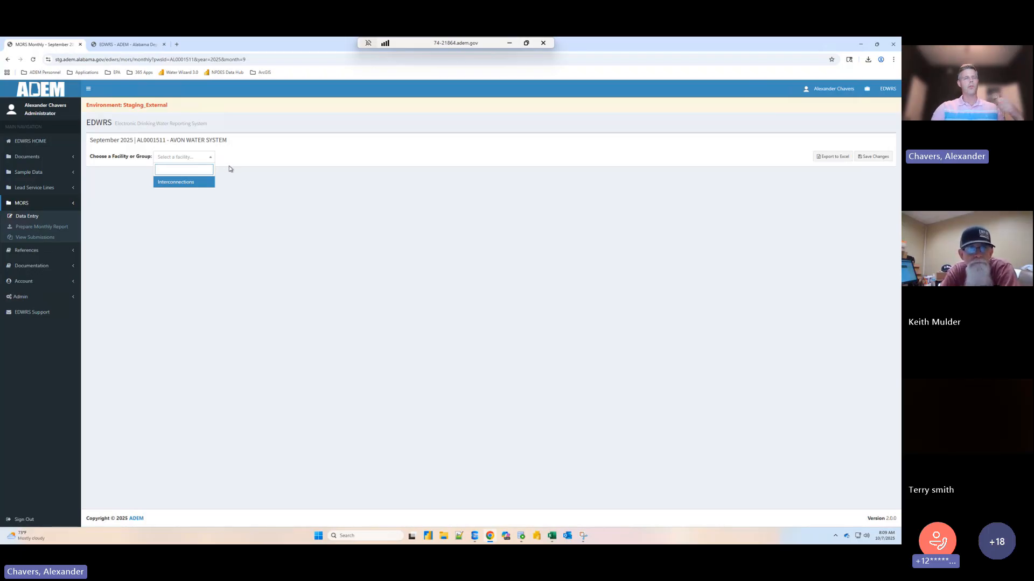
pyautogui.click(193, 185)
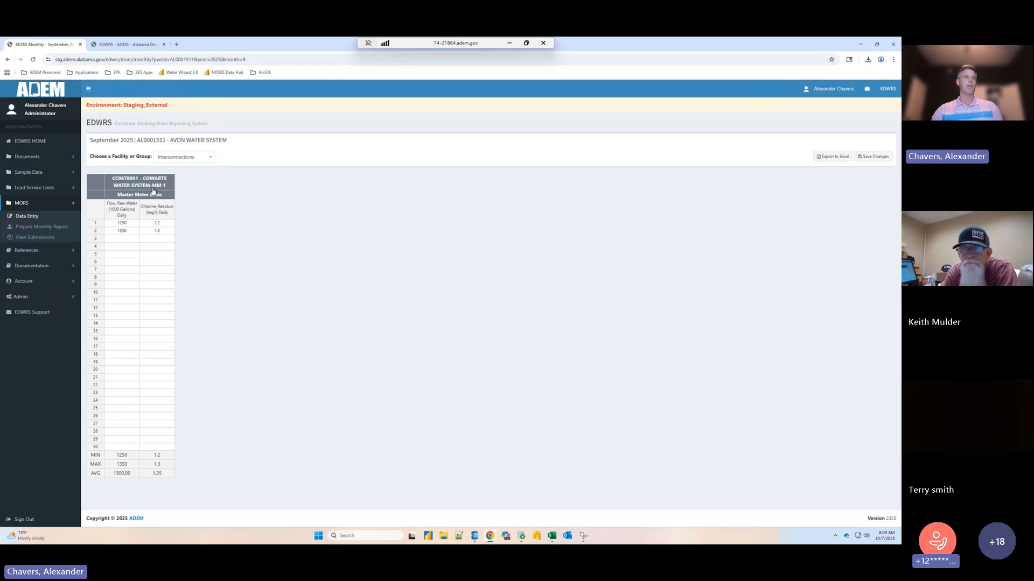
# - Check the flow and chlorine residual entries for days 1 and 2 in the monthly grid
pyautogui.click(128, 226)
pyautogui.click(134, 232)
pyautogui.click(162, 230)
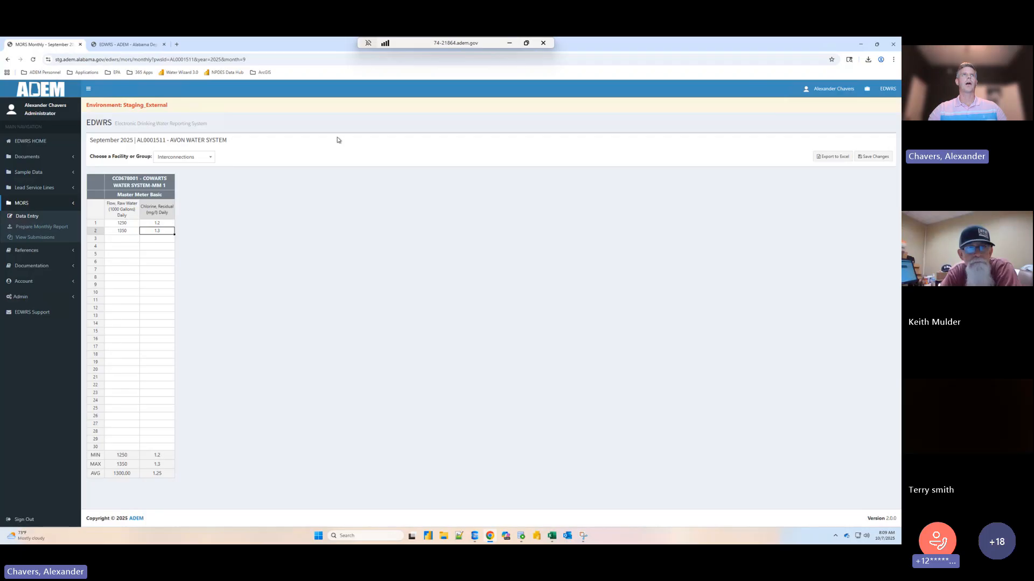
# - Open the blank Purchase Water System Monthly Operational Report in Excel and place it side by side with the monthly entry page
pyautogui.click(459, 537)
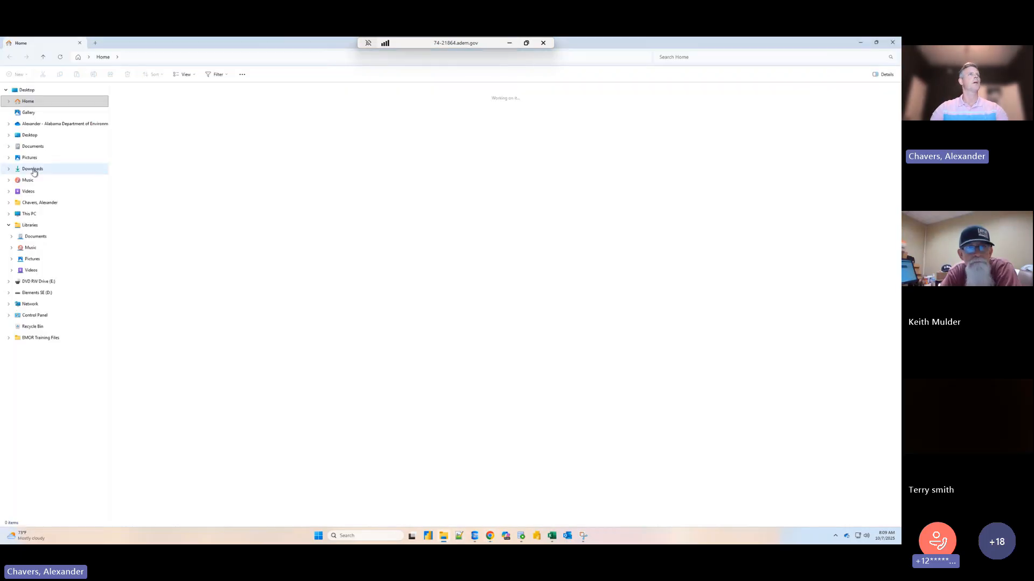
pyautogui.click(34, 170)
pyautogui.doubleClick(140, 128)
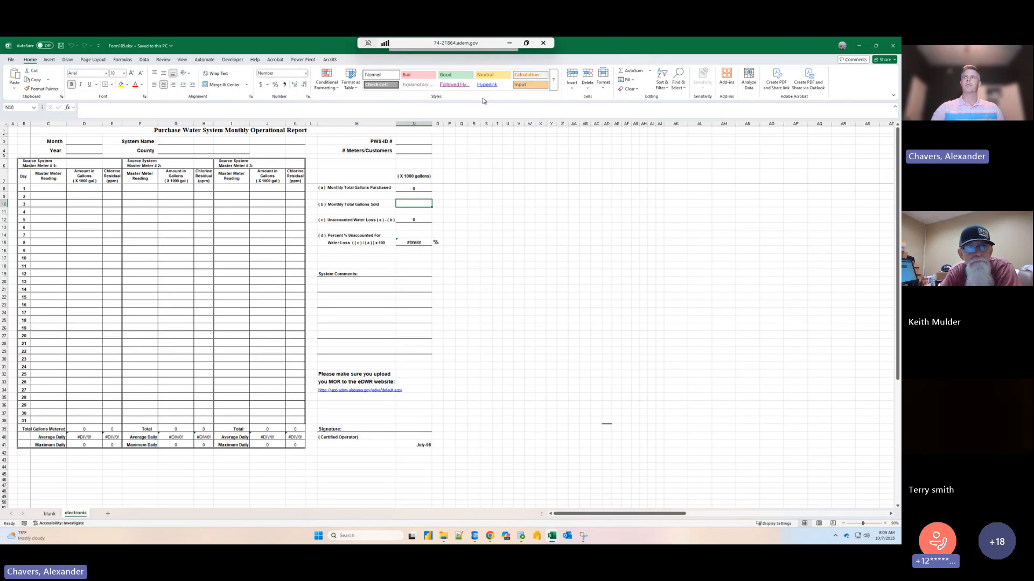
pyautogui.moveTo(484, 100); pyautogui.dragTo(899, 194)
pyautogui.click(162, 269)
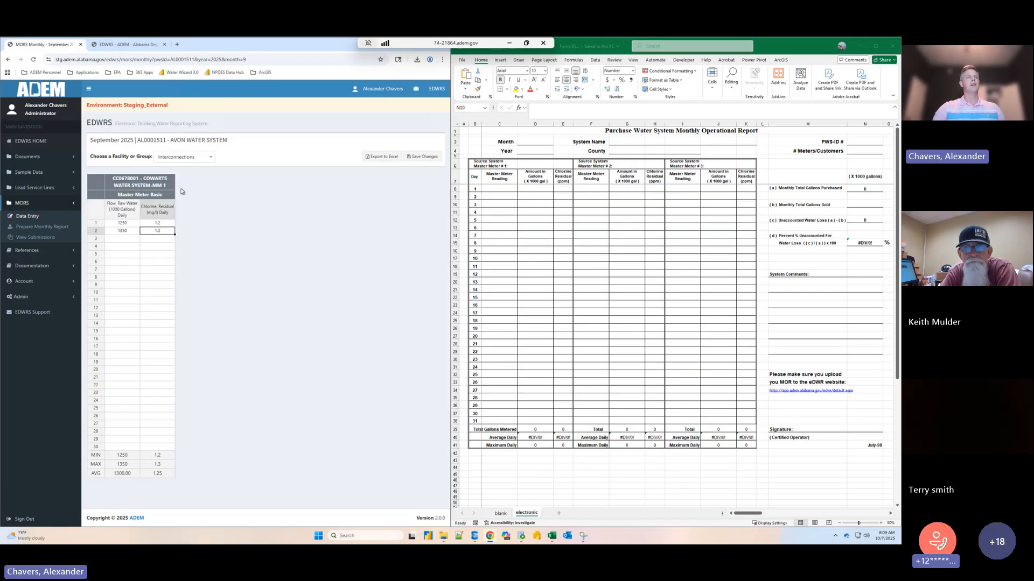
# - Compare the monthly grid's flow and chlorine cells for days 2 and 3 with the Excel form's columns
pyautogui.click(125, 232)
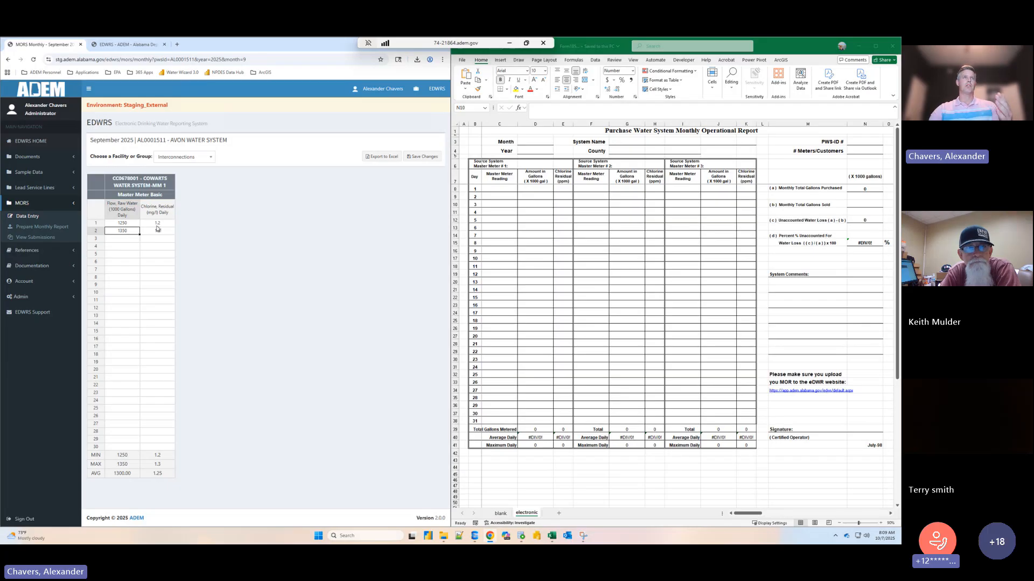
pyautogui.click(125, 239)
pyautogui.click(153, 242)
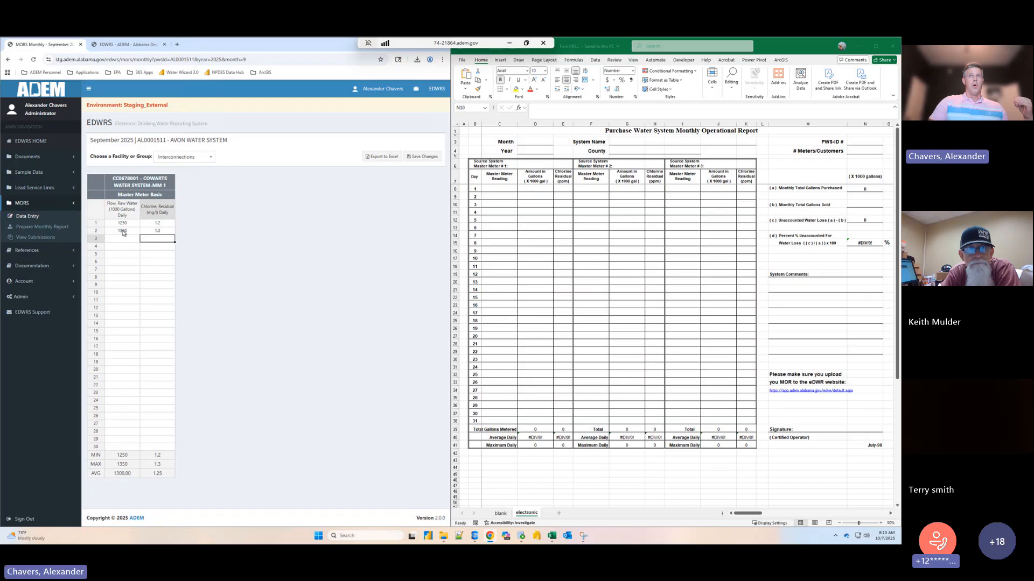
# - Copy the gallons and chlorine residual values for days 1 to 28 from Avon's February 2025 workbook and return to the monthly entry page
pyautogui.moveTo(552, 536)
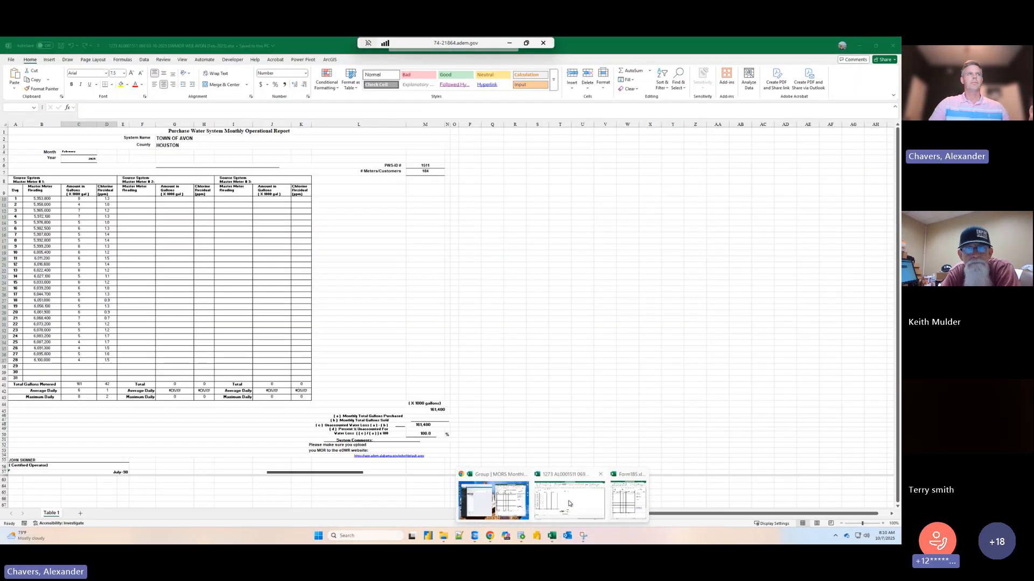
pyautogui.click(570, 504)
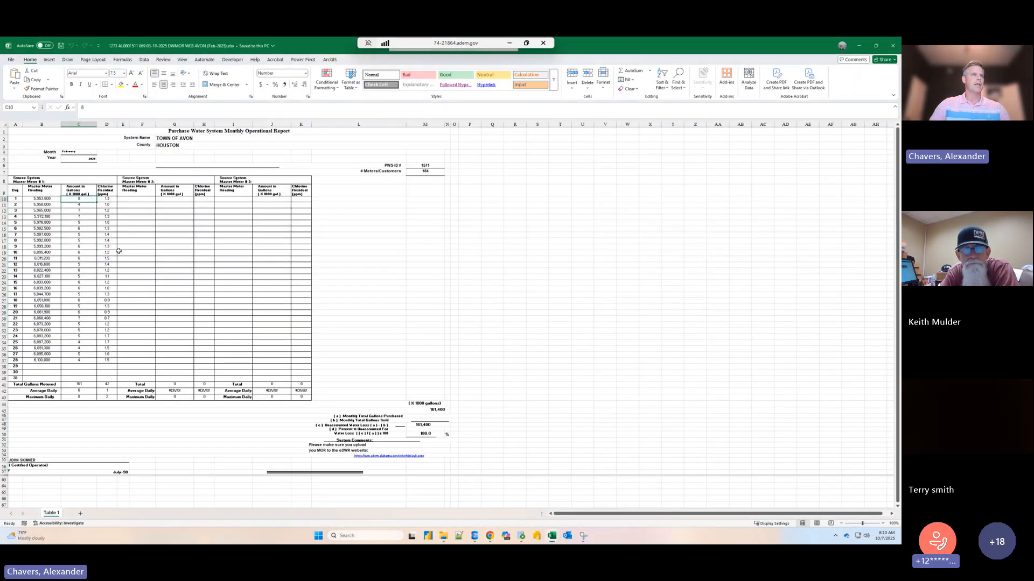
pyautogui.moveTo(79, 199); pyautogui.dragTo(111, 360)
pyautogui.hotkey('ctrl', 'c')
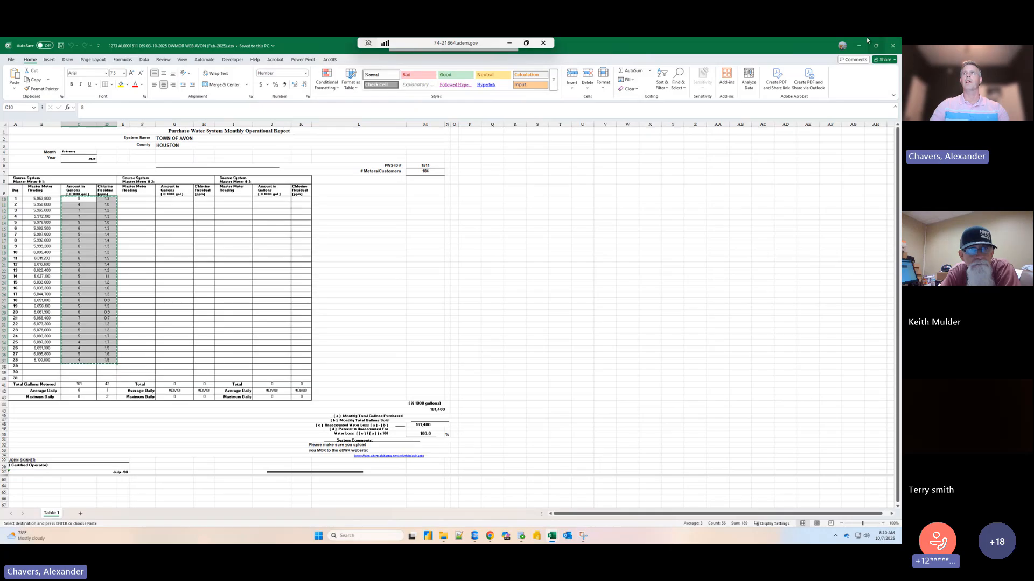
pyautogui.click(856, 46)
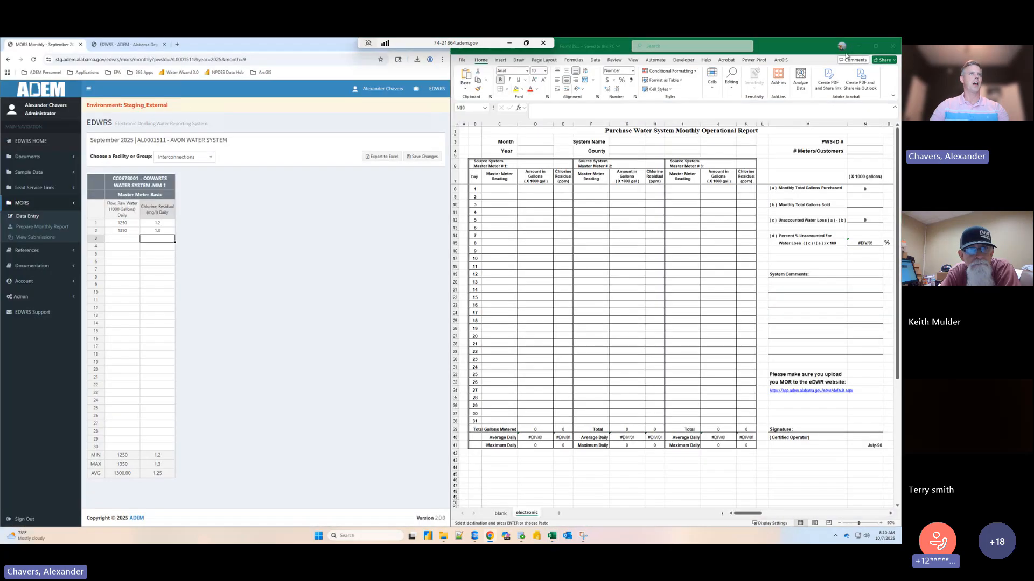
# - Paste the copied gallons and chlorine residual values into the monthly grid starting at day 3
pyautogui.click(131, 240)
pyautogui.hotkey('ctrl', 'v')
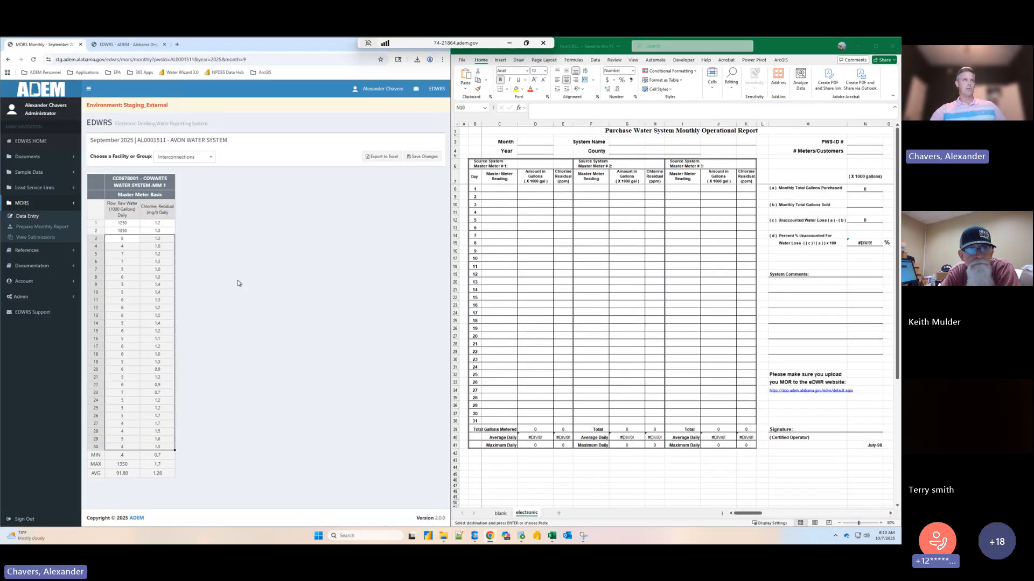
pyautogui.click(161, 240)
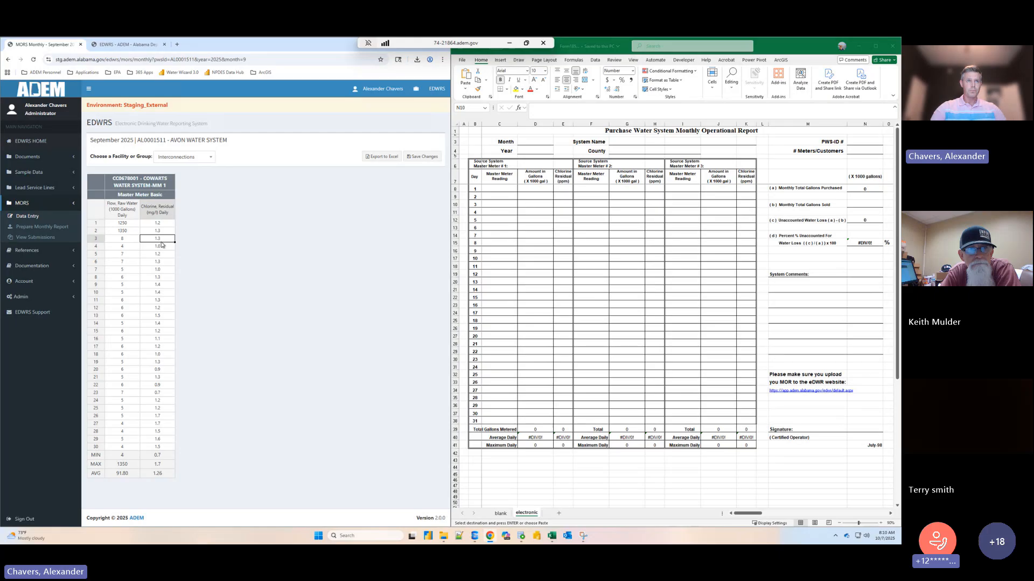
# - Set the raw water flow to 6 for day 1 and 5 for day 2 in the monthly grid
pyautogui.click(129, 221)
pyautogui.write('6')
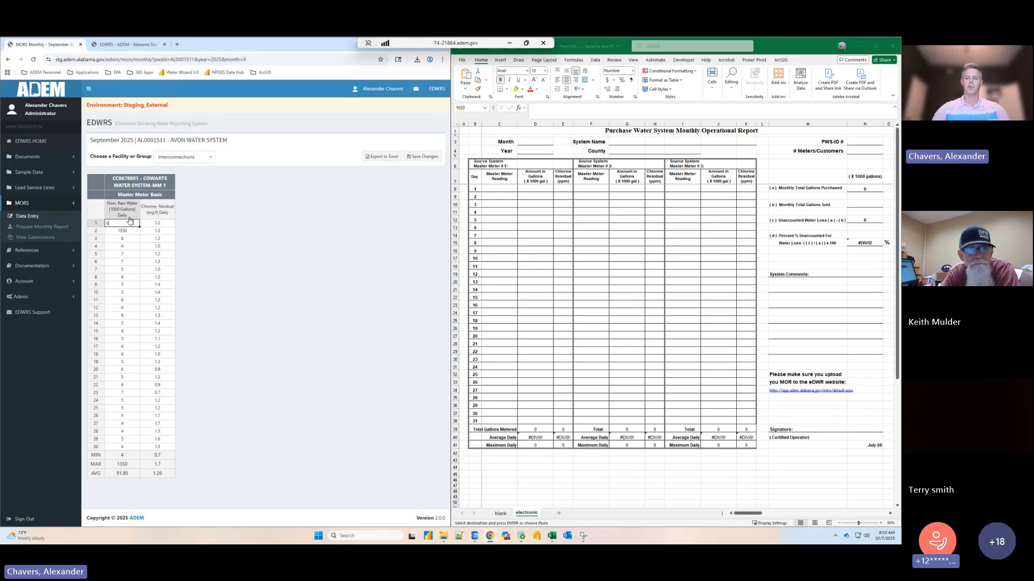
pyautogui.press('Return')
pyautogui.write('5')
pyautogui.press('Return')
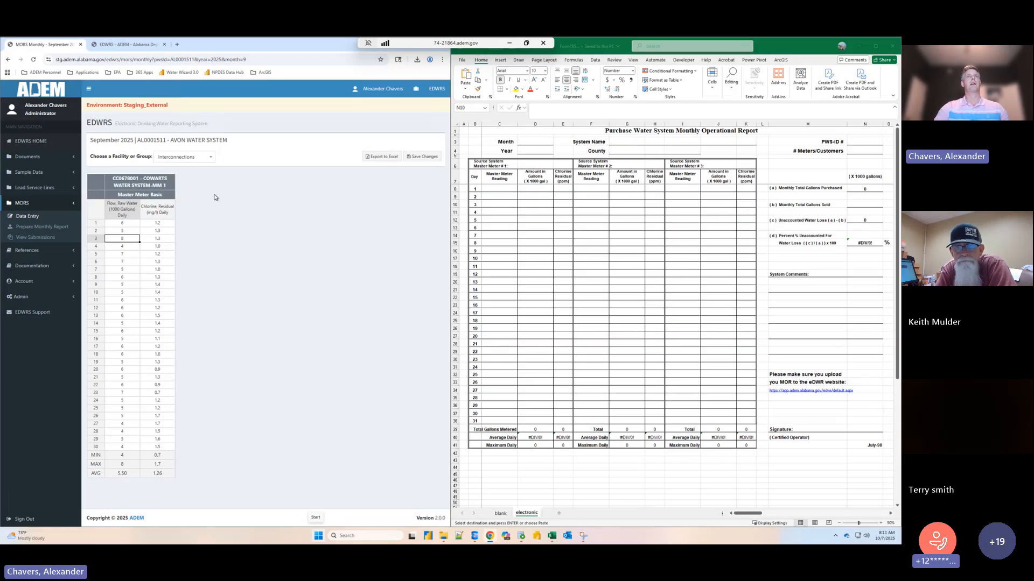
# - Export the September 2025 monthly entries to Excel and open the downloaded workbook beside the monthly entry page
pyautogui.click(379, 159)
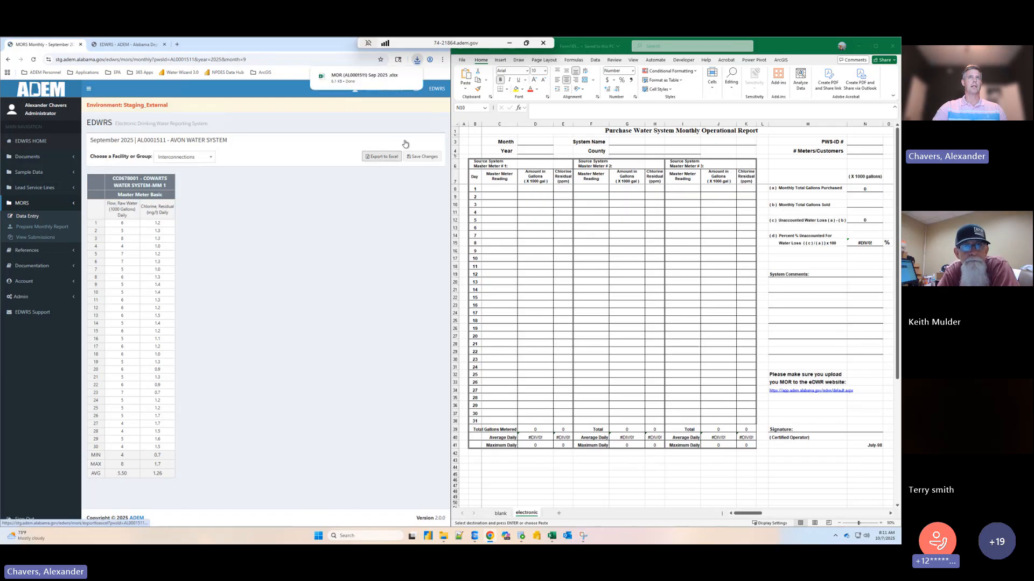
pyautogui.moveTo(355, 81)
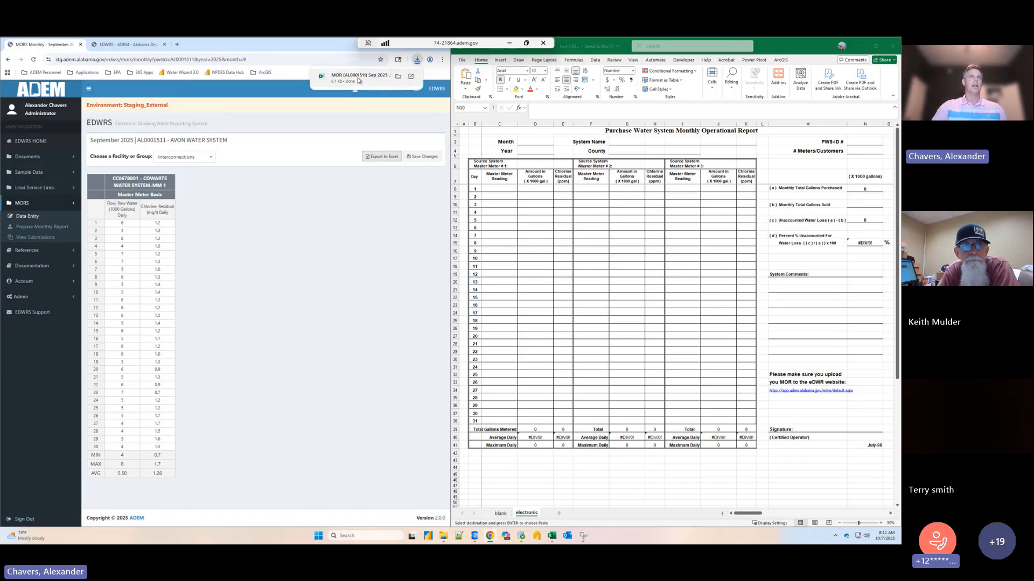
pyautogui.click(358, 80)
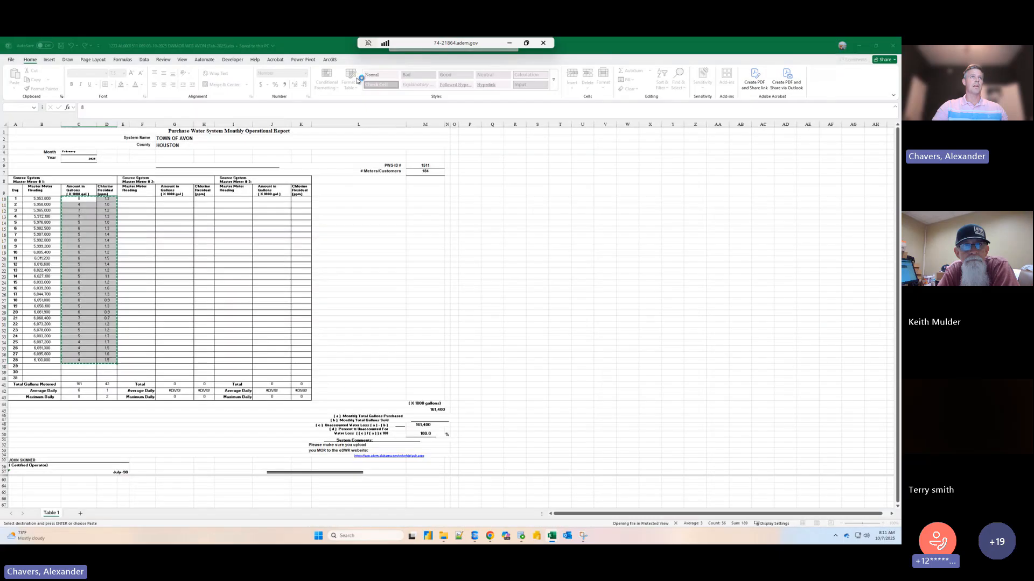
pyautogui.moveTo(265, 51); pyautogui.dragTo(900, 253)
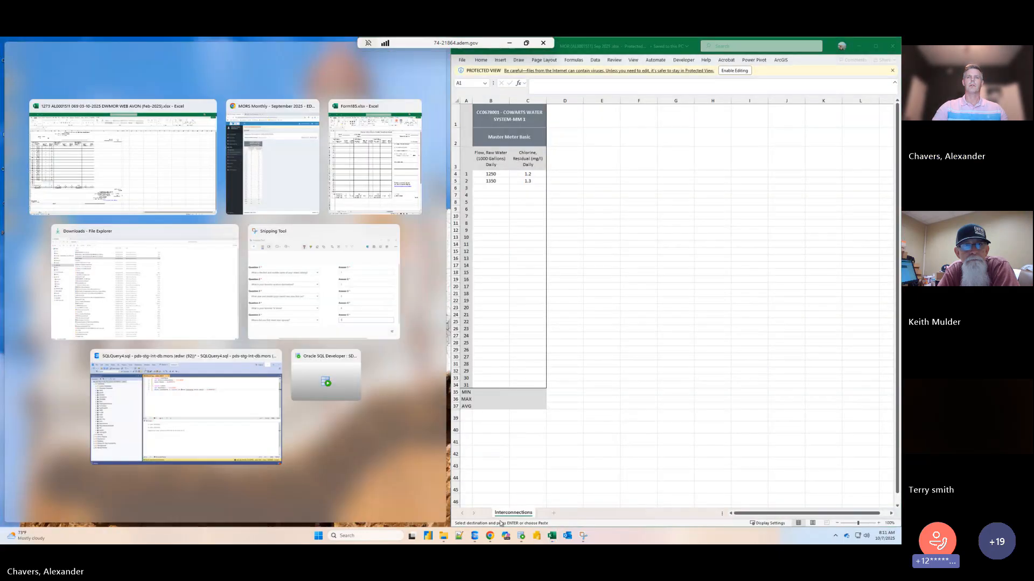
pyautogui.click(272, 166)
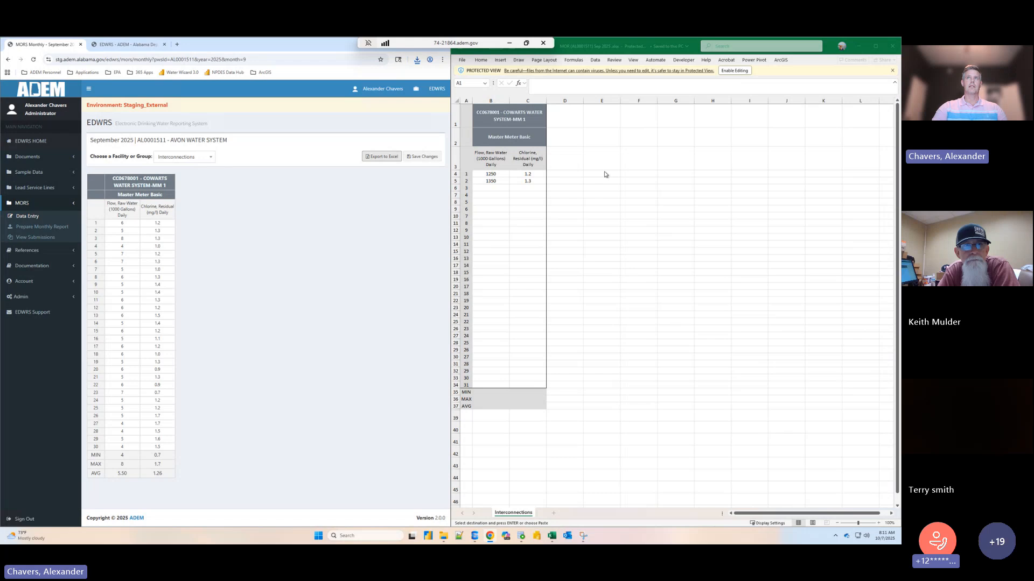
pyautogui.click(729, 75)
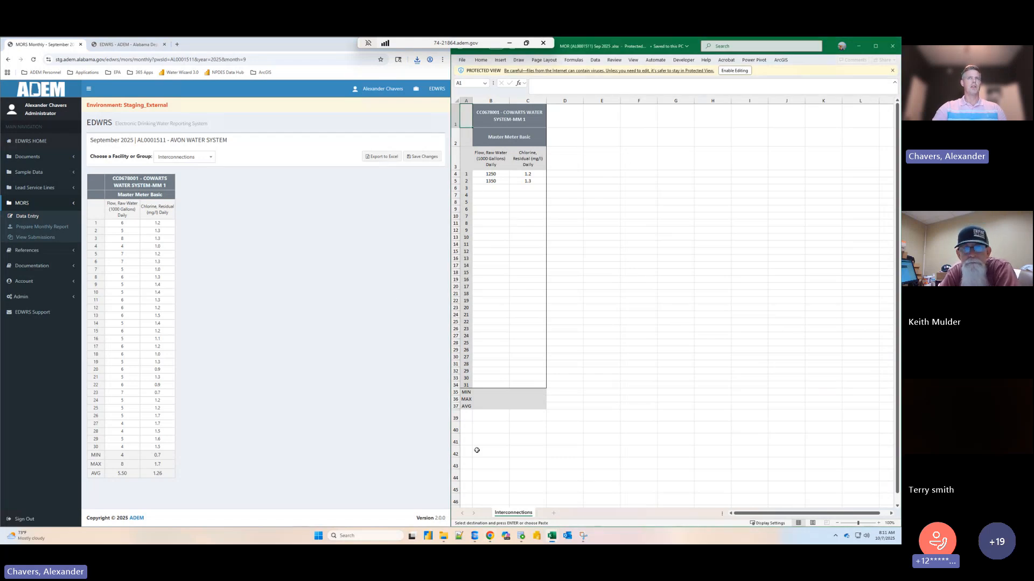
pyautogui.click(192, 271)
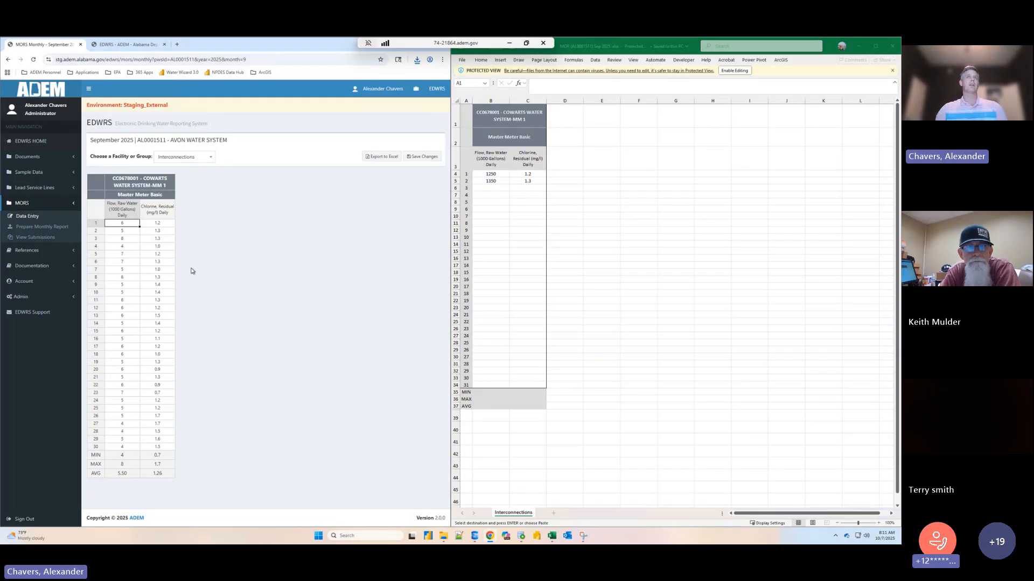
# - Copy the flow and chlorine values for days 3 to 30 from the monthly grid into the exported workbook, with editing enabled
pyautogui.click(151, 253)
pyautogui.click(129, 224)
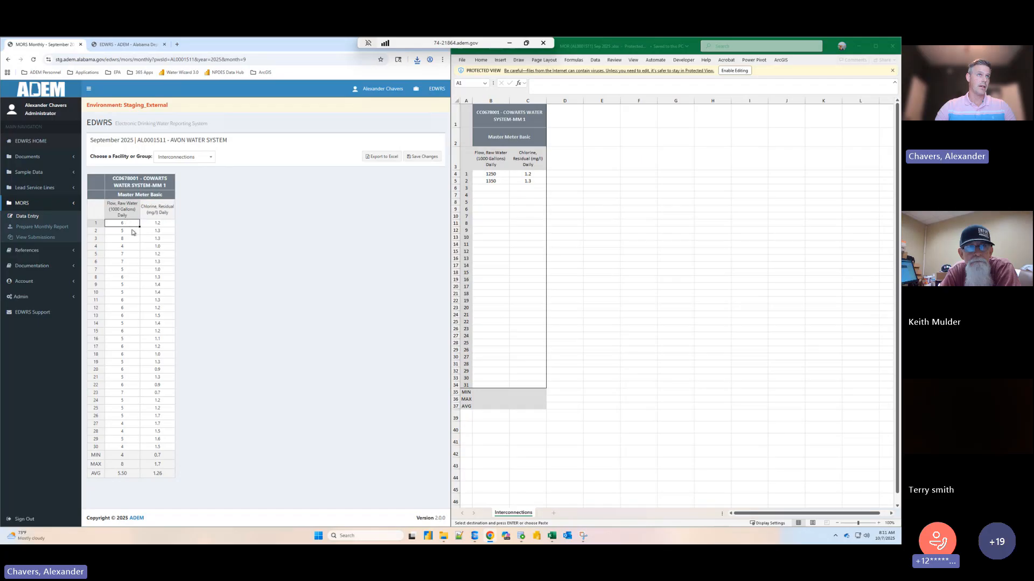
pyautogui.moveTo(127, 239); pyautogui.dragTo(163, 448)
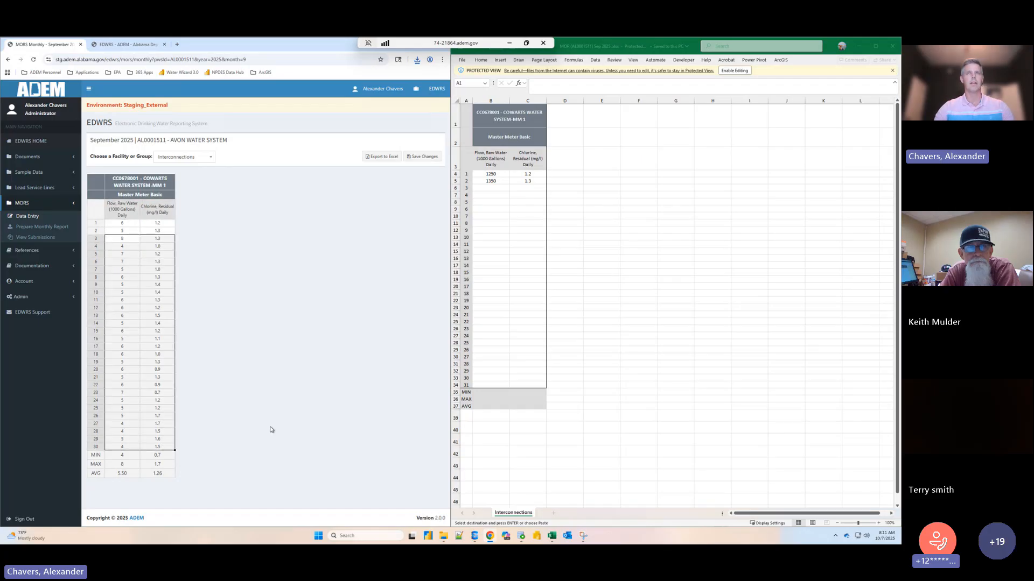
pyautogui.hotkey('ctrl', 'c')
pyautogui.click(490, 188)
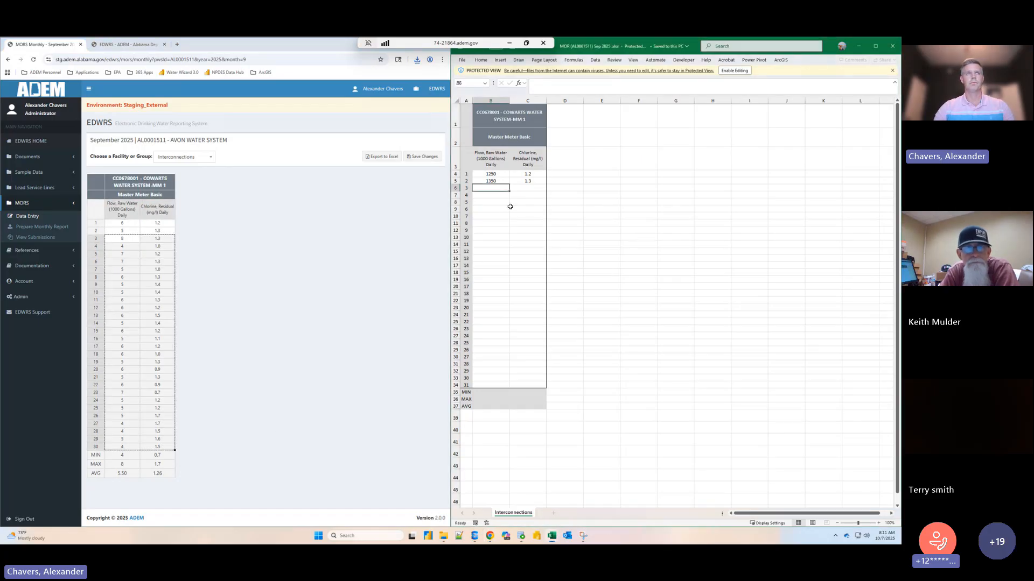
pyautogui.click(735, 71)
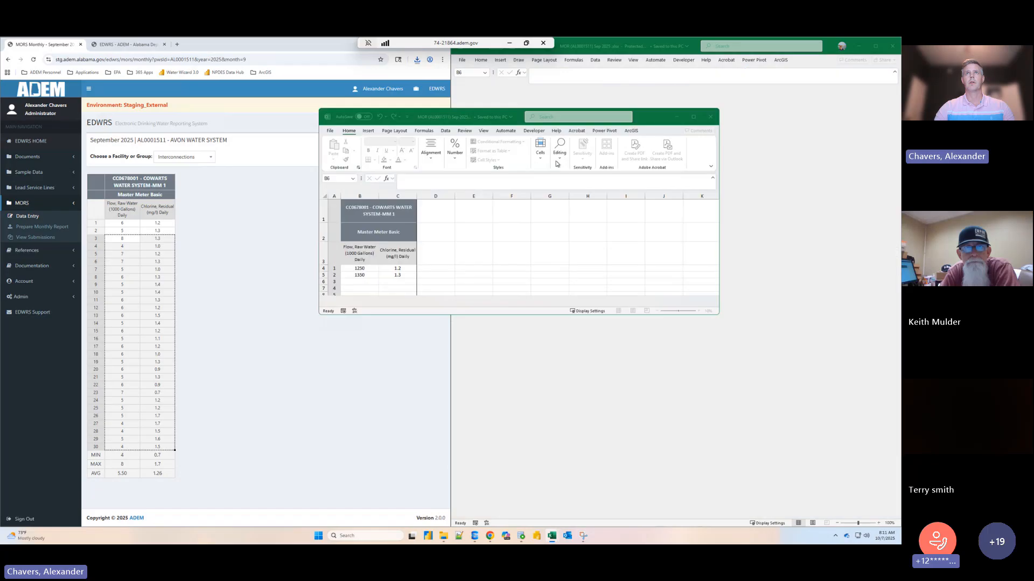
pyautogui.moveTo(530, 114); pyautogui.dragTo(899, 186)
pyautogui.moveTo(121, 244); pyautogui.dragTo(164, 445)
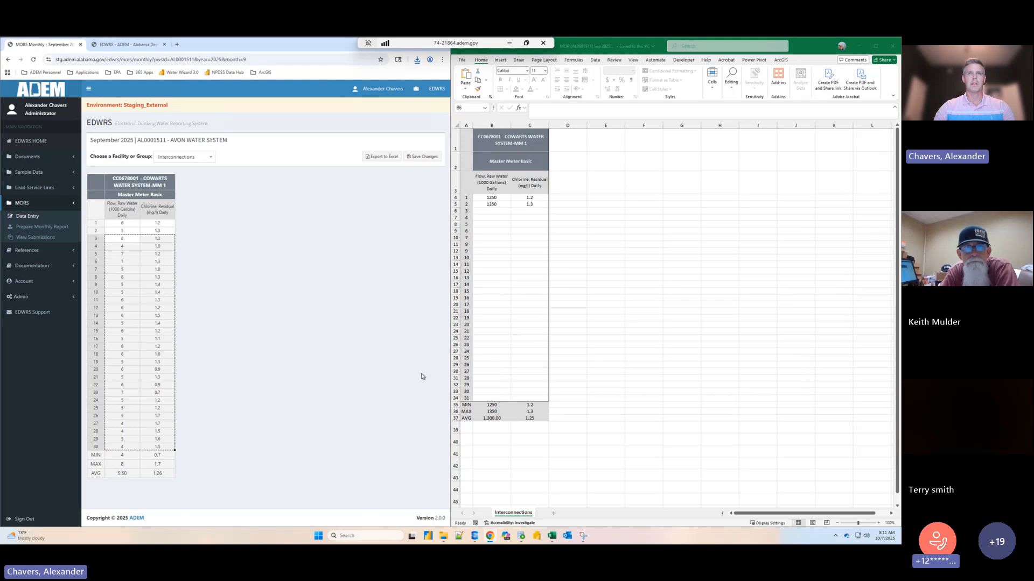
pyautogui.click(491, 210)
pyautogui.hotkey('ctrl', 'v')
pyautogui.click(719, 338)
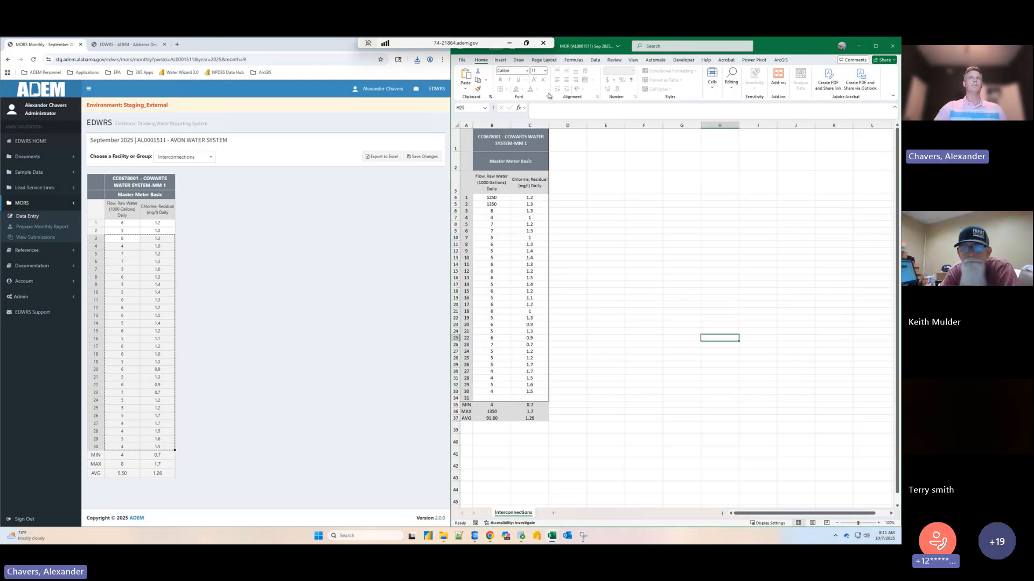
# - Close the exported workbook without saving and bring the EDWRS monthly entry page back at full size
pyautogui.click(893, 46)
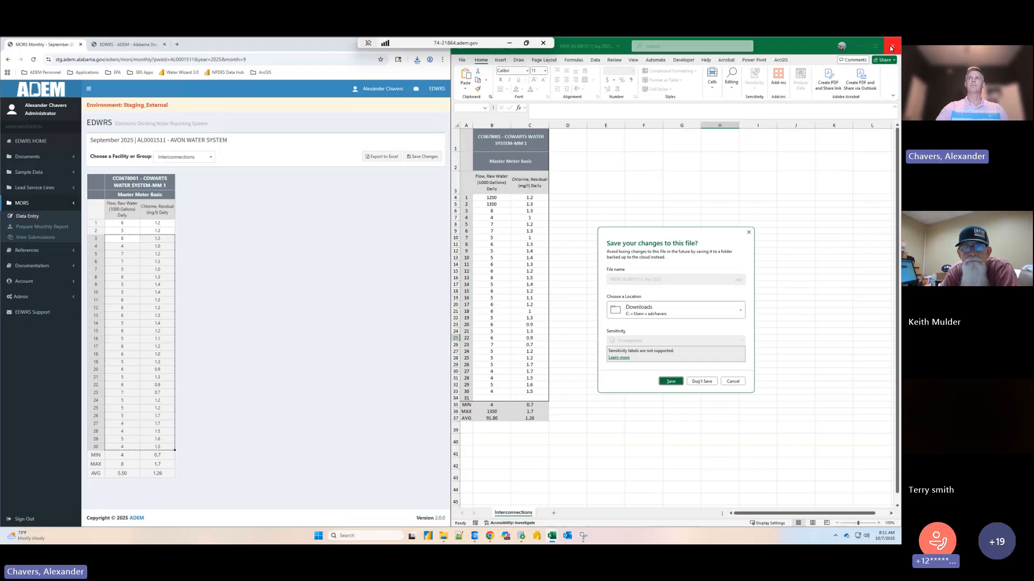
pyautogui.click(701, 381)
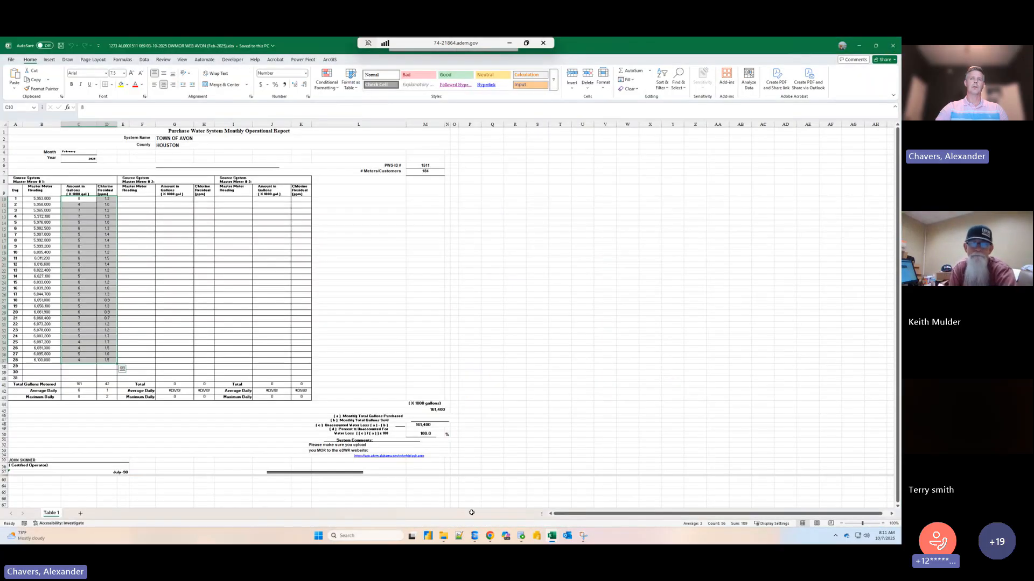
pyautogui.click(490, 536)
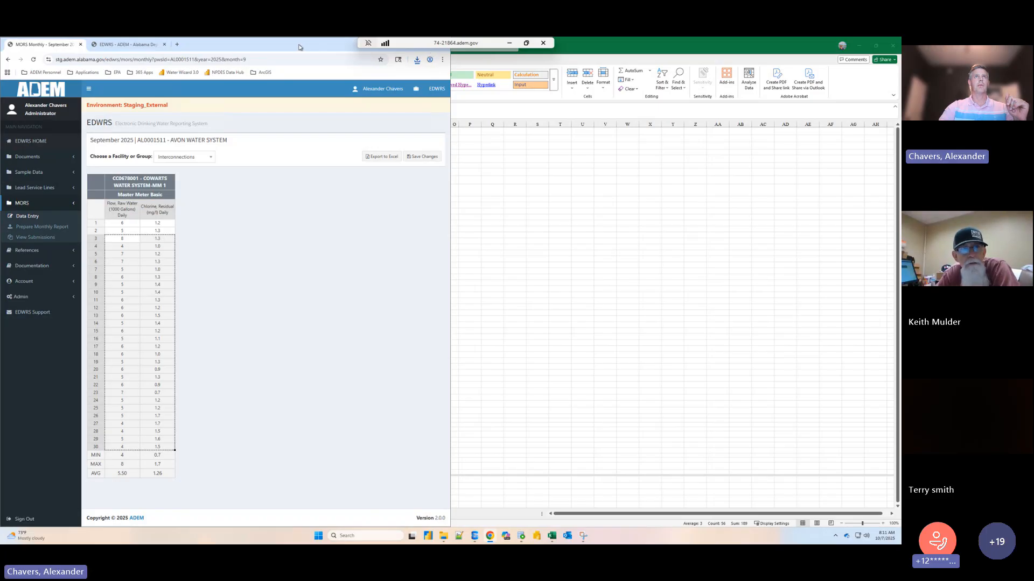
pyautogui.moveTo(303, 48); pyautogui.dragTo(402, 67)
pyautogui.doubleClick(401, 67)
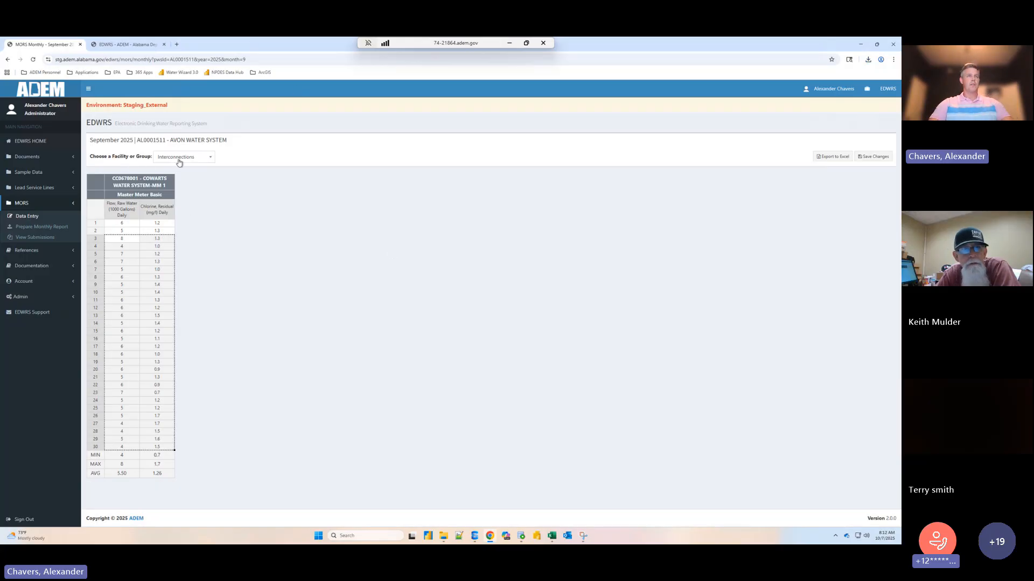
# - Open the September 2025 monthly MOR entry for Avon Water System and show the Interconnections group
pyautogui.click(25, 218)
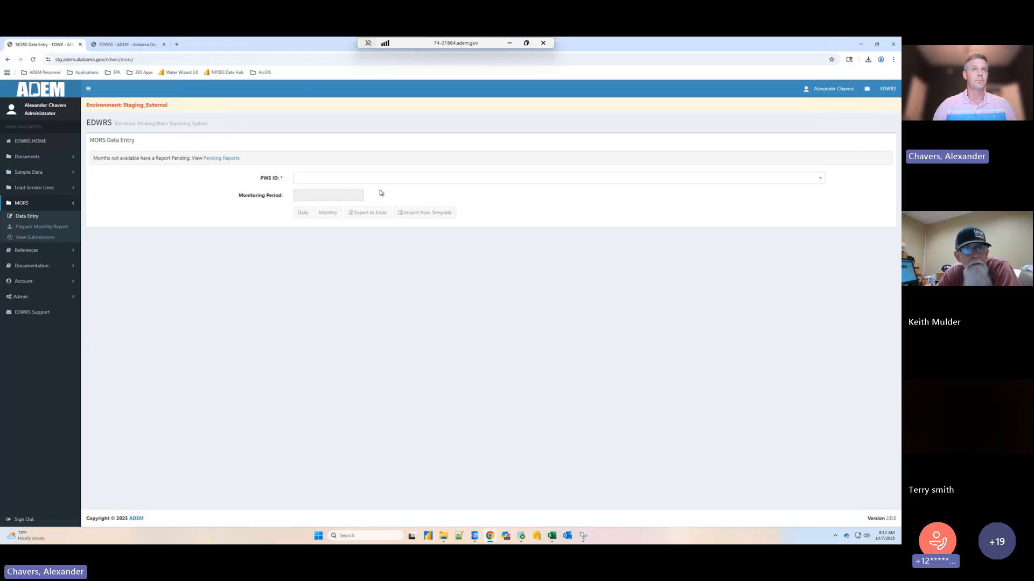
pyautogui.click(333, 177)
pyautogui.click(323, 222)
pyautogui.click(317, 196)
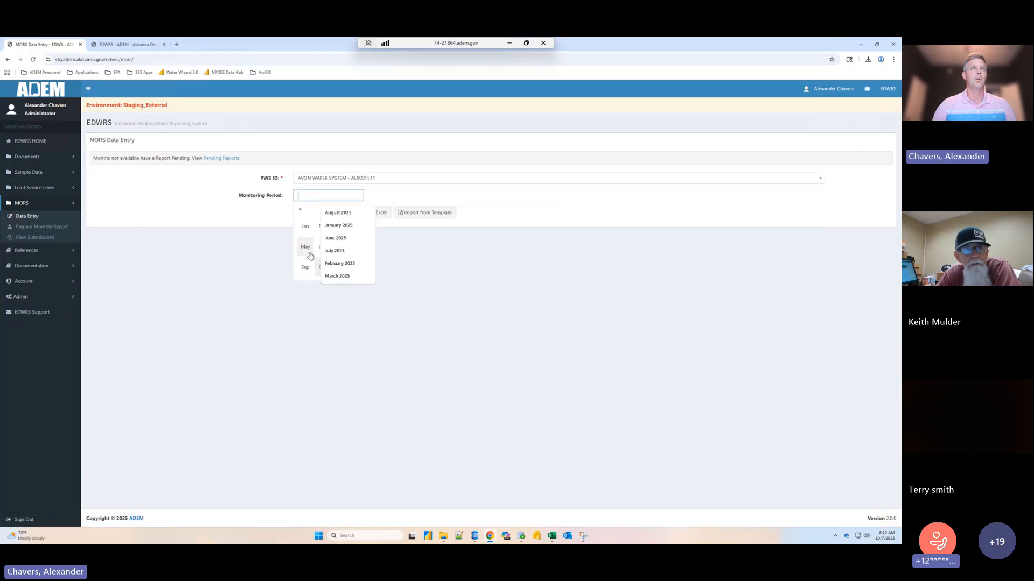
pyautogui.click(306, 266)
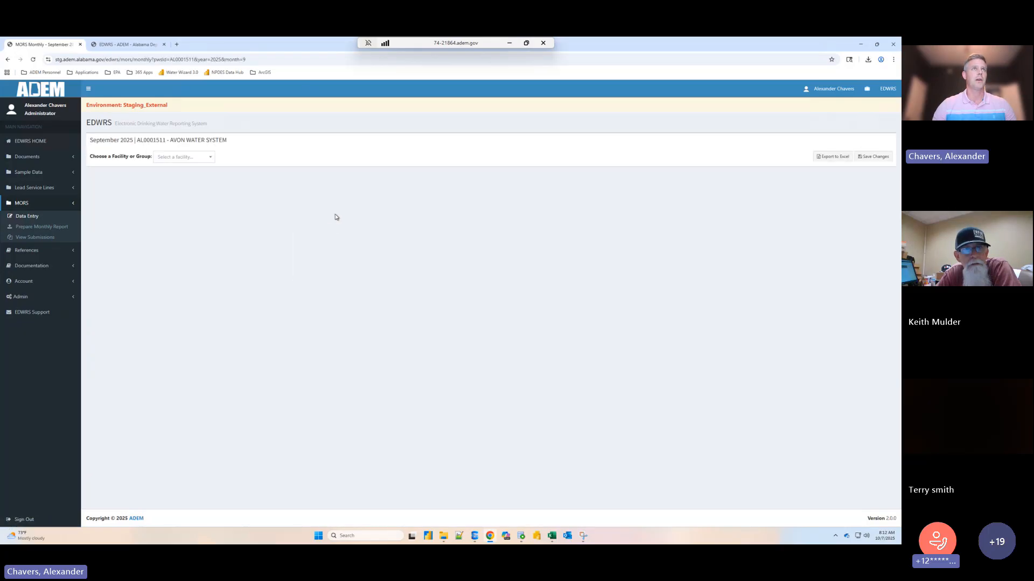
pyautogui.click(188, 157)
pyautogui.click(184, 182)
# - Paste the copied flow and chlorine values into the Interconnections grid starting at day 3 and save the monthly data
pyautogui.click(141, 245)
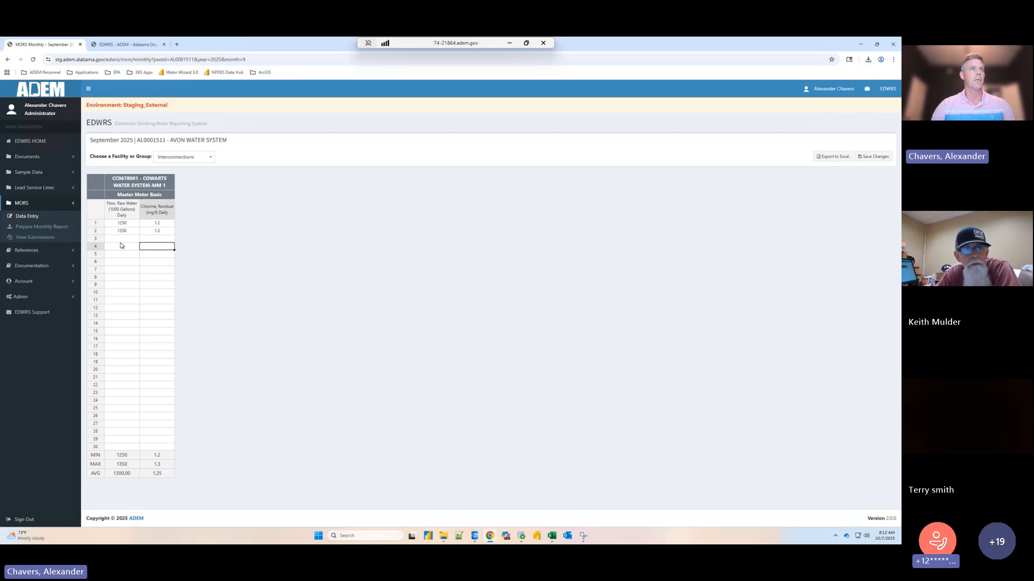
pyautogui.click(121, 239)
pyautogui.hotkey('ctrl', 'v')
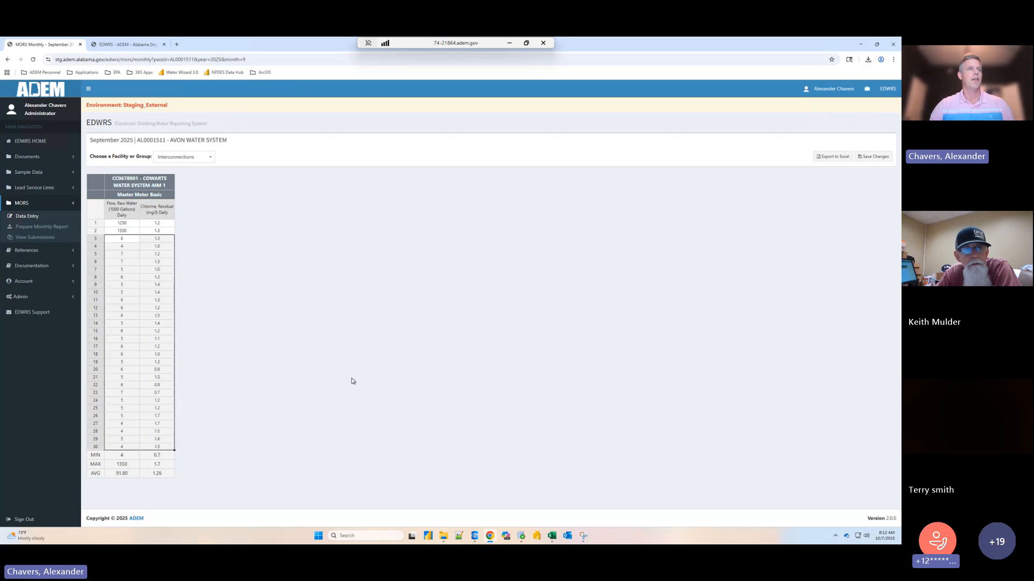
pyautogui.click(873, 157)
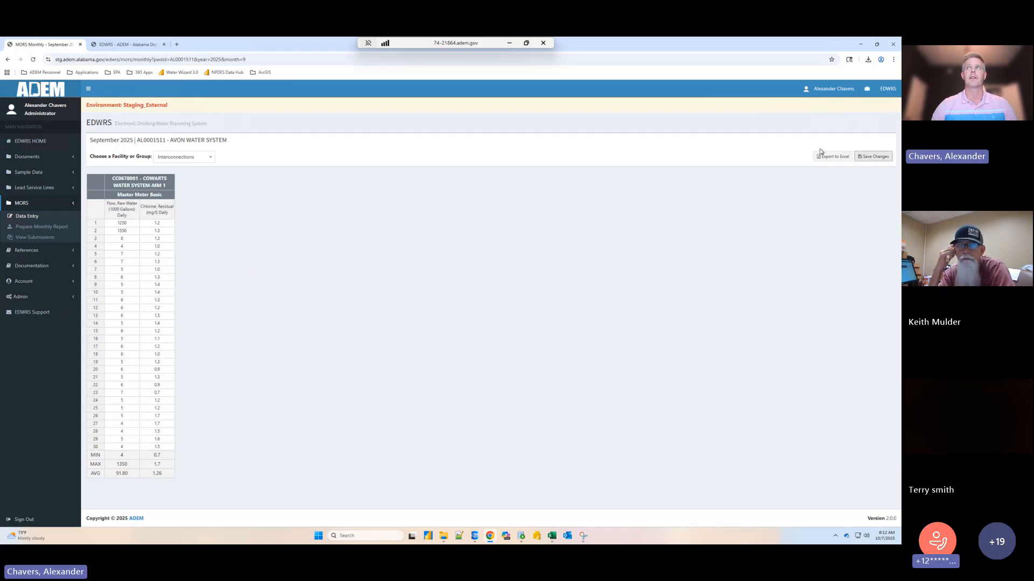
pyautogui.click(860, 157)
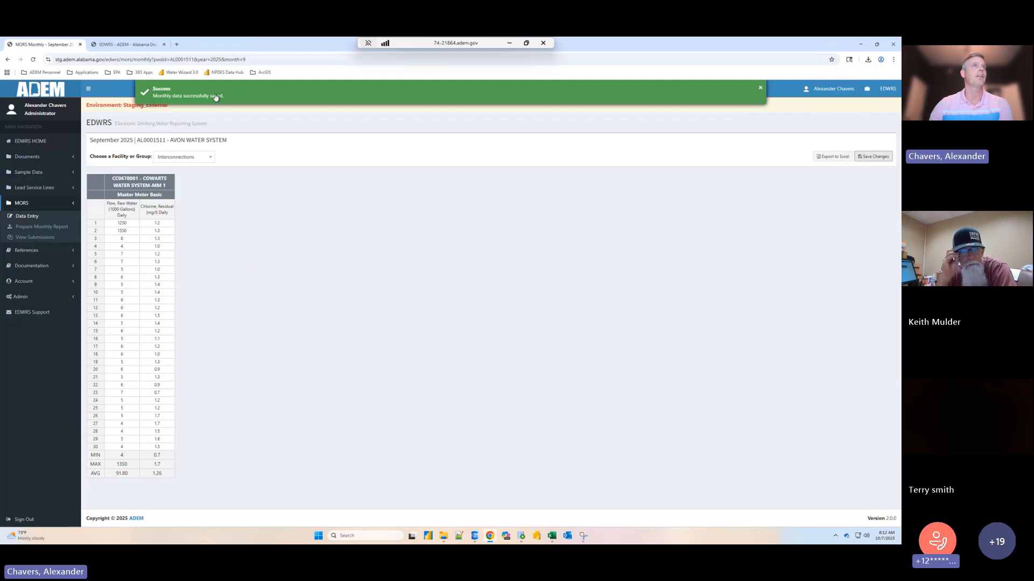
# - Set the raw water flow to 6 for day 1 and 5 for day 2, and save the changes
pyautogui.click(126, 224)
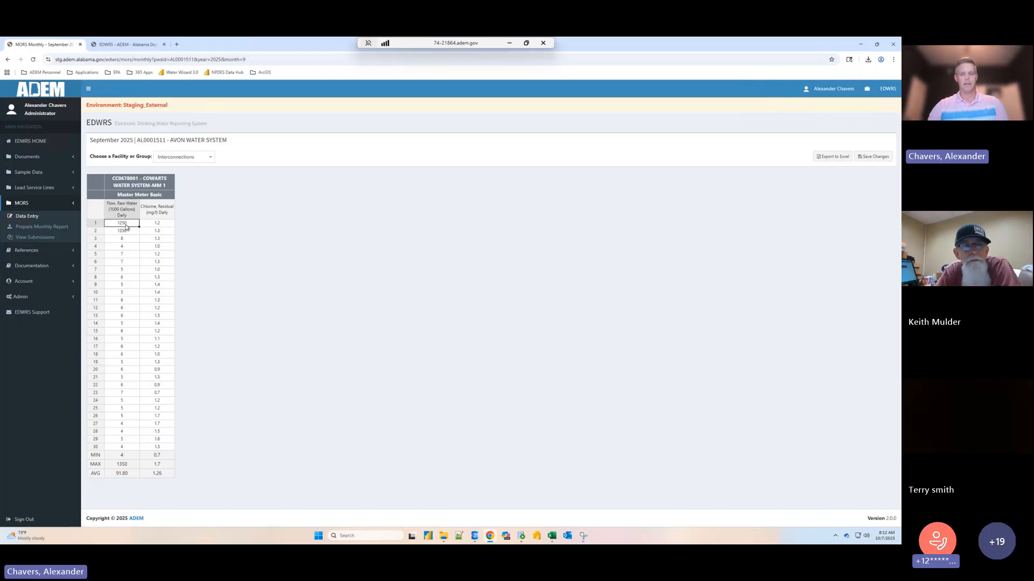
pyautogui.write('6')
pyautogui.press('Return')
pyautogui.write('5')
pyautogui.press('Return')
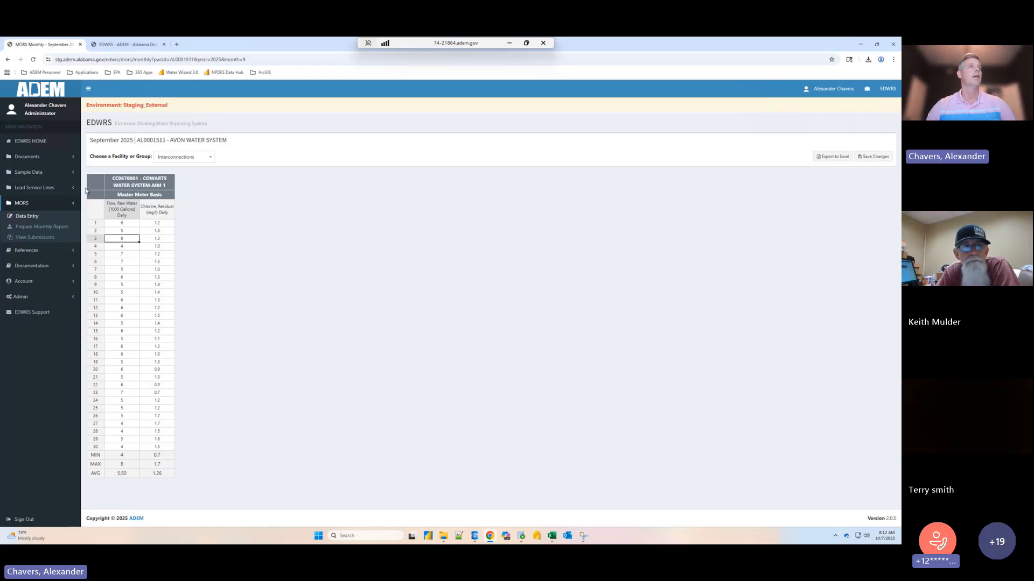
pyautogui.click(873, 156)
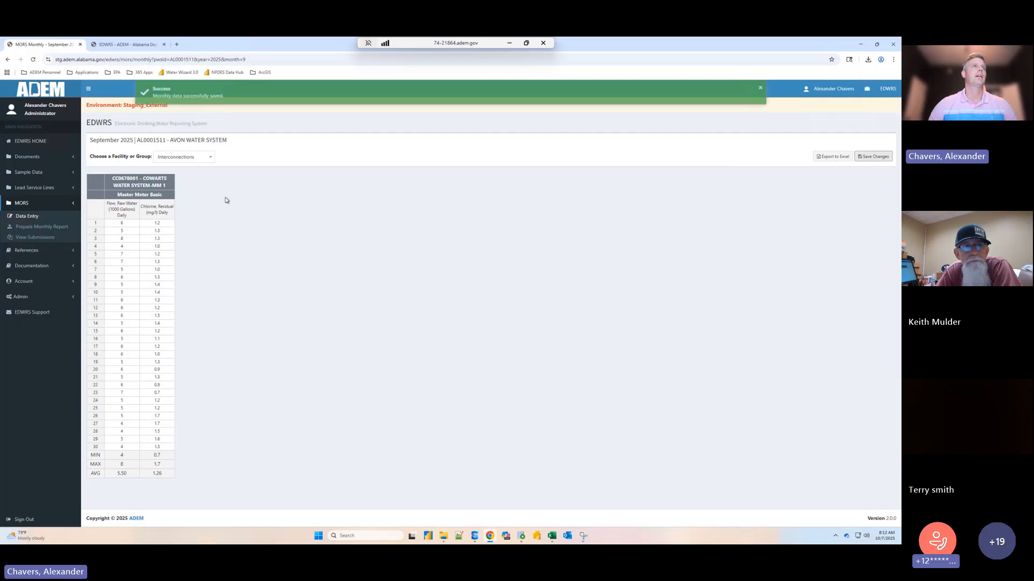
# - Reopen Avon Water System's September 2025 monthly Interconnections entries to check the saved values, and return to the MORS data entry page
pyautogui.click(26, 216)
pyautogui.click(313, 176)
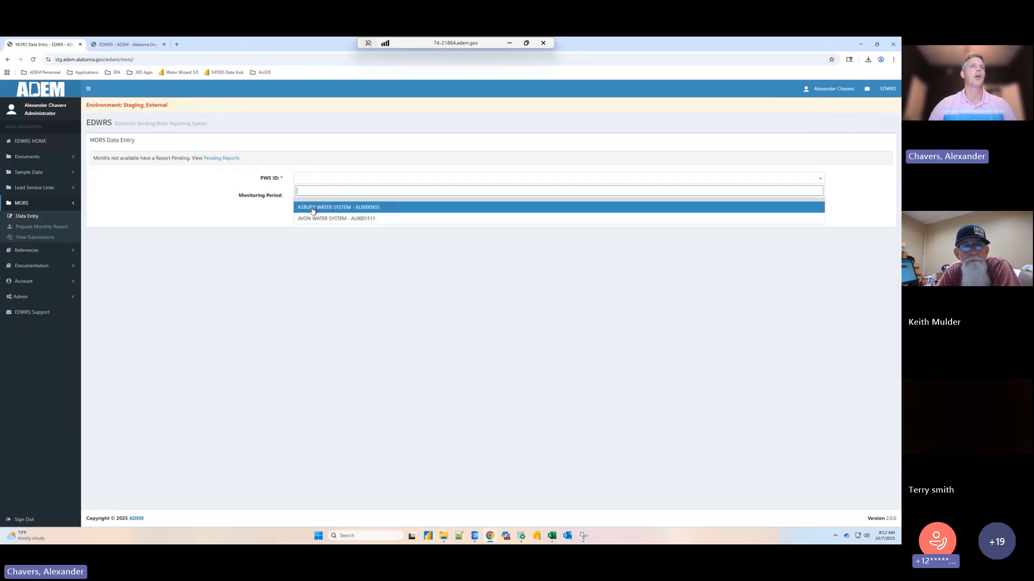
pyautogui.click(314, 206)
pyautogui.click(316, 198)
pyautogui.click(306, 250)
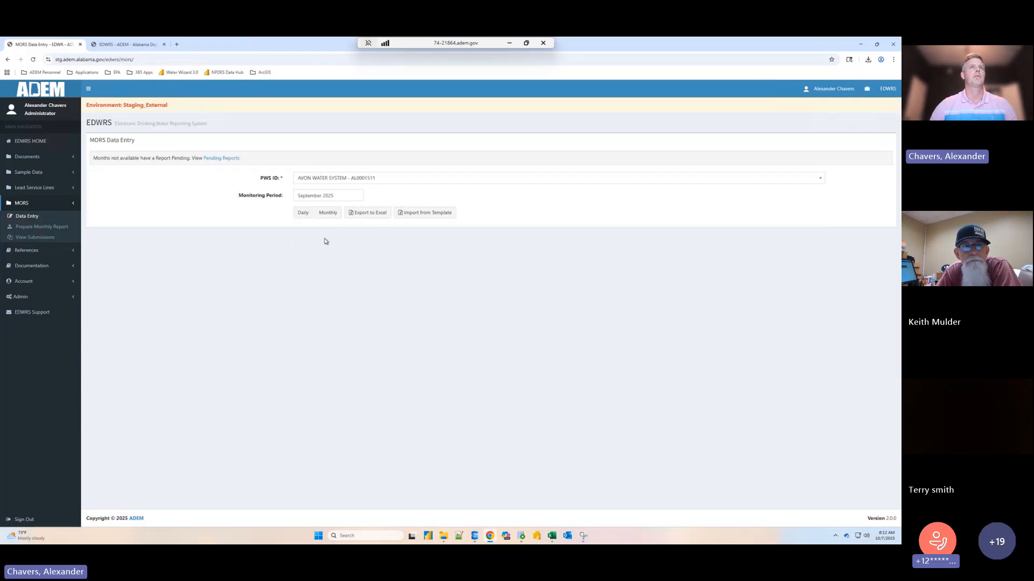
pyautogui.click(327, 214)
pyautogui.click(188, 159)
pyautogui.click(189, 182)
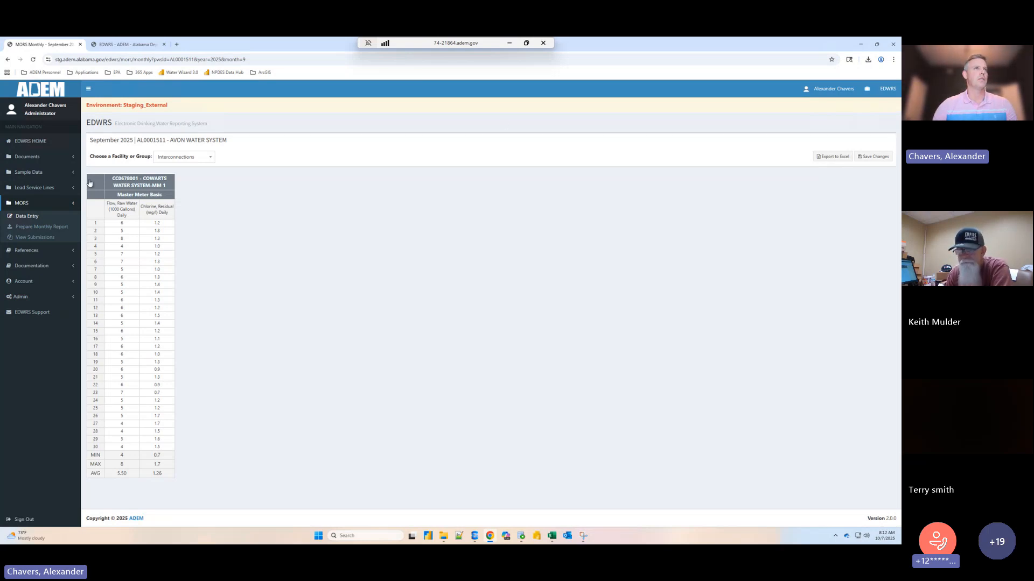
pyautogui.click(34, 216)
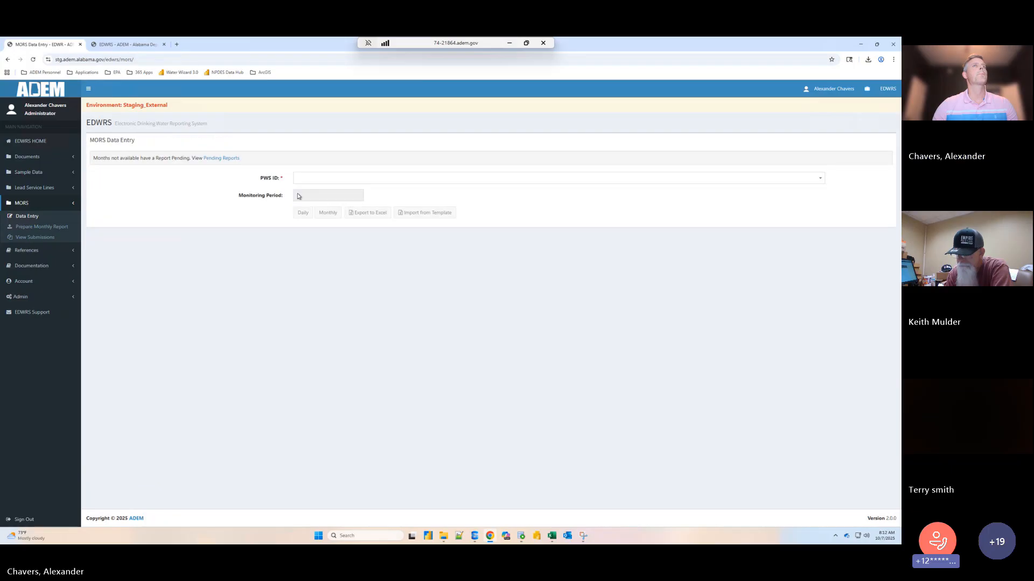
# - Check Avon Water System's saved September 2025 Interconnections values again in the monthly MOR entry, and go back to MORS data entry
pyautogui.click(334, 179)
pyautogui.click(330, 218)
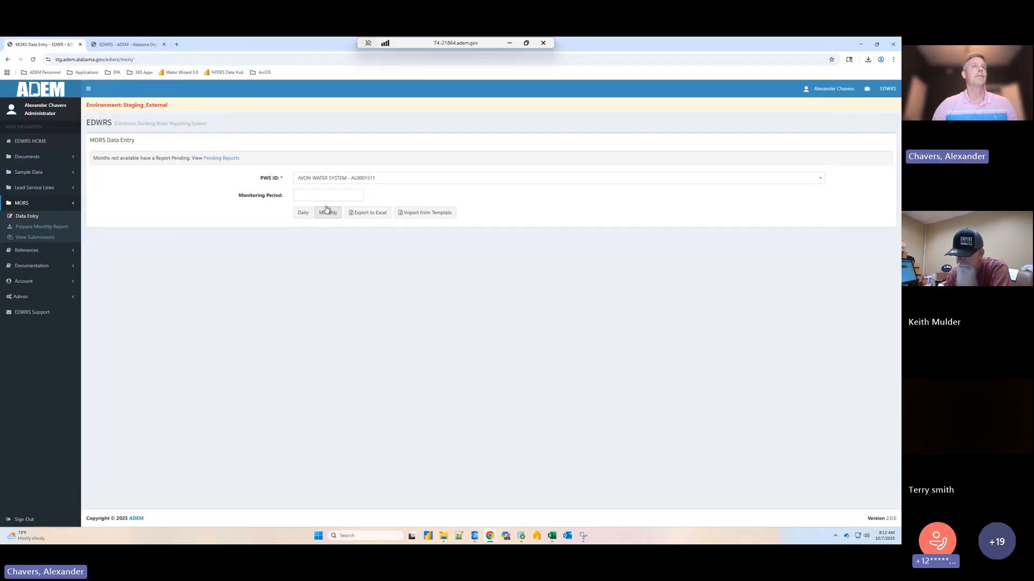
pyautogui.click(328, 196)
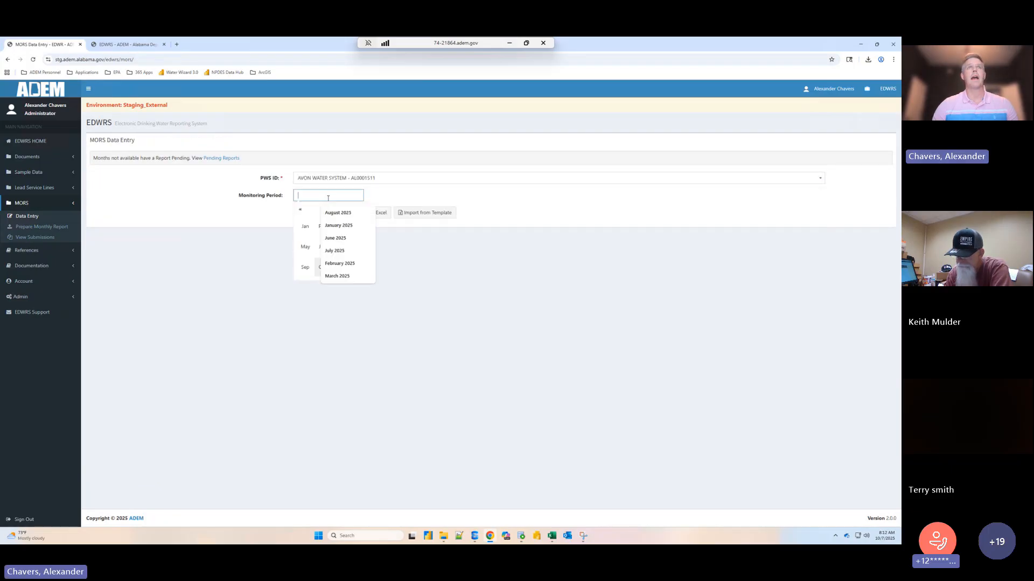
pyautogui.click(305, 272)
pyautogui.click(317, 213)
pyautogui.click(199, 157)
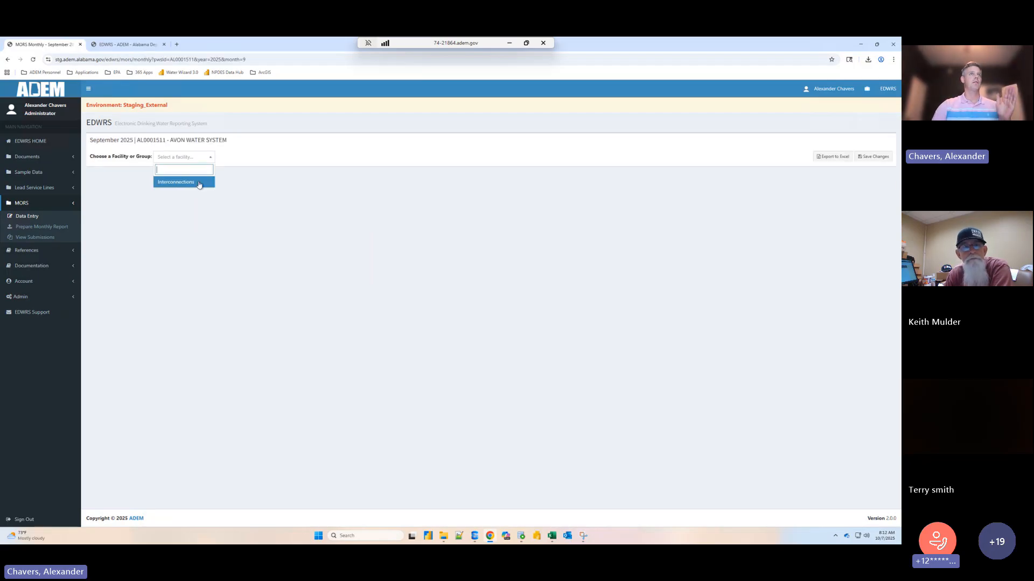
pyautogui.click(199, 183)
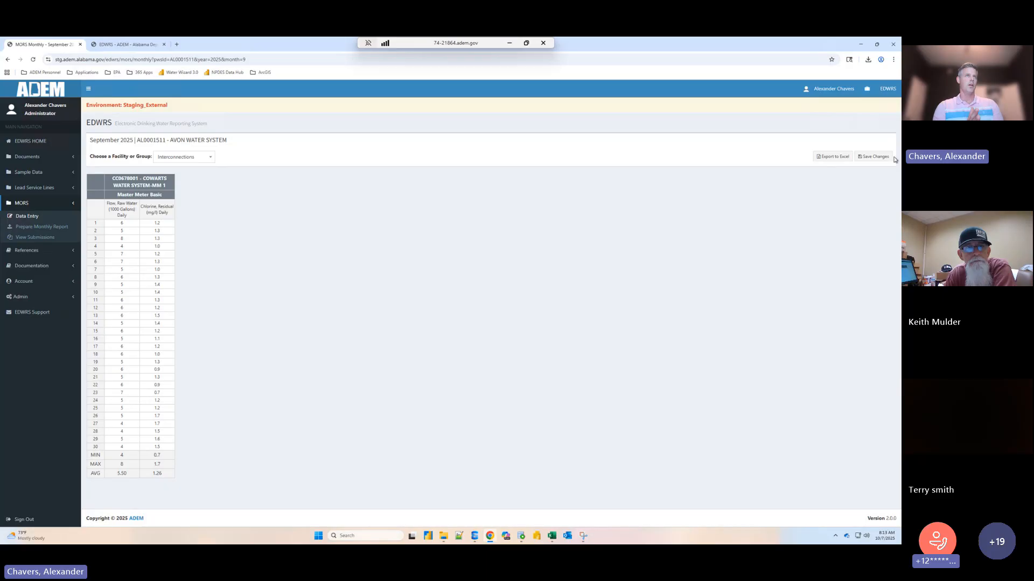
pyautogui.click(39, 214)
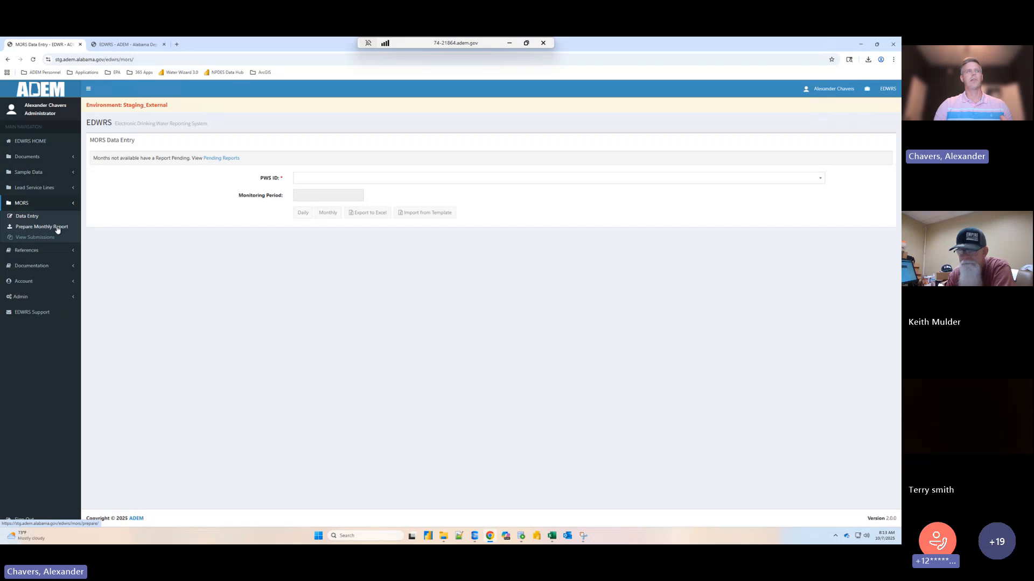
# - Prepare a new monthly operational report for Avon Water System for September 2025
pyautogui.click(58, 227)
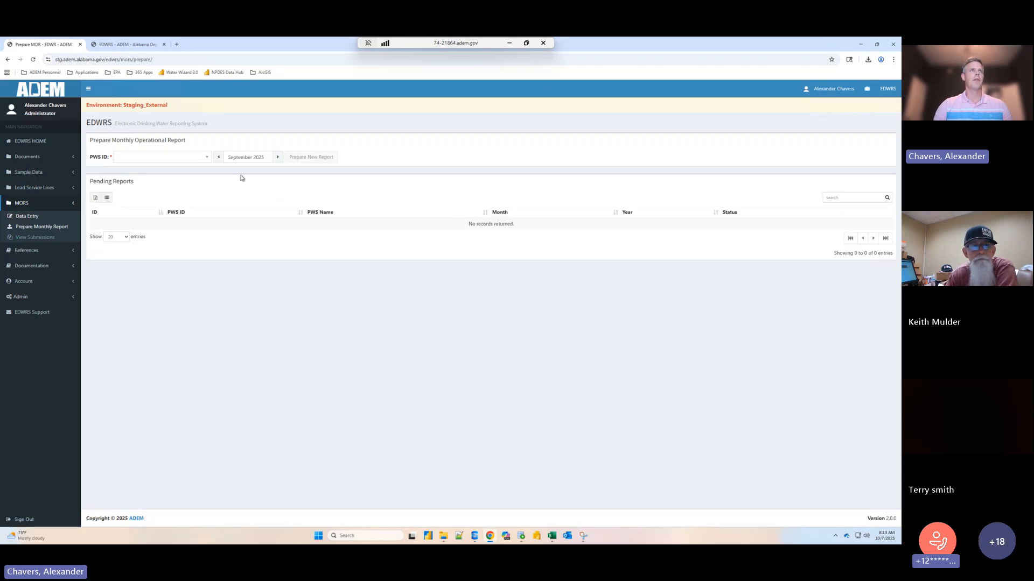
pyautogui.click(193, 159)
pyautogui.click(178, 196)
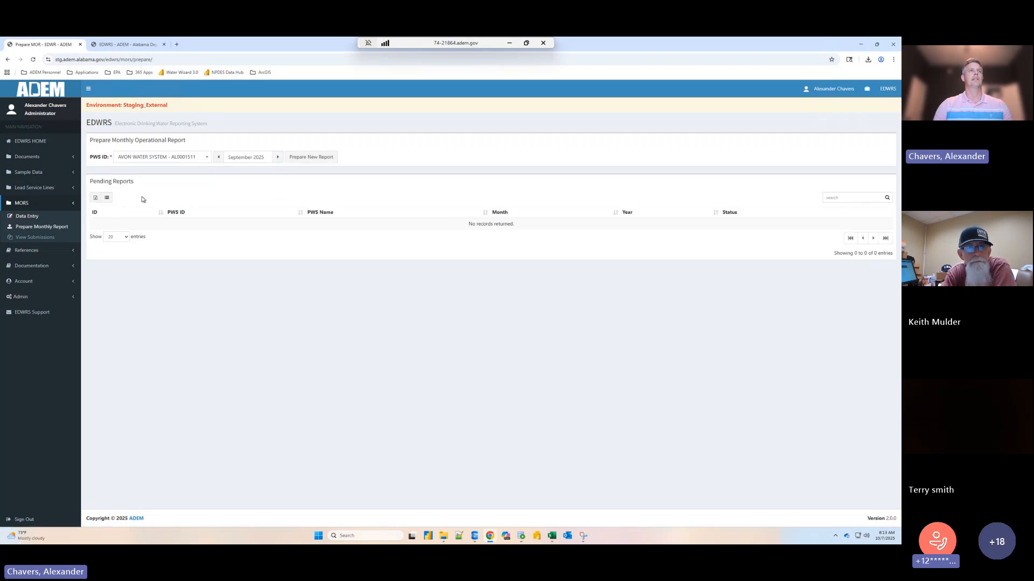
pyautogui.click(270, 156)
pyautogui.click(238, 228)
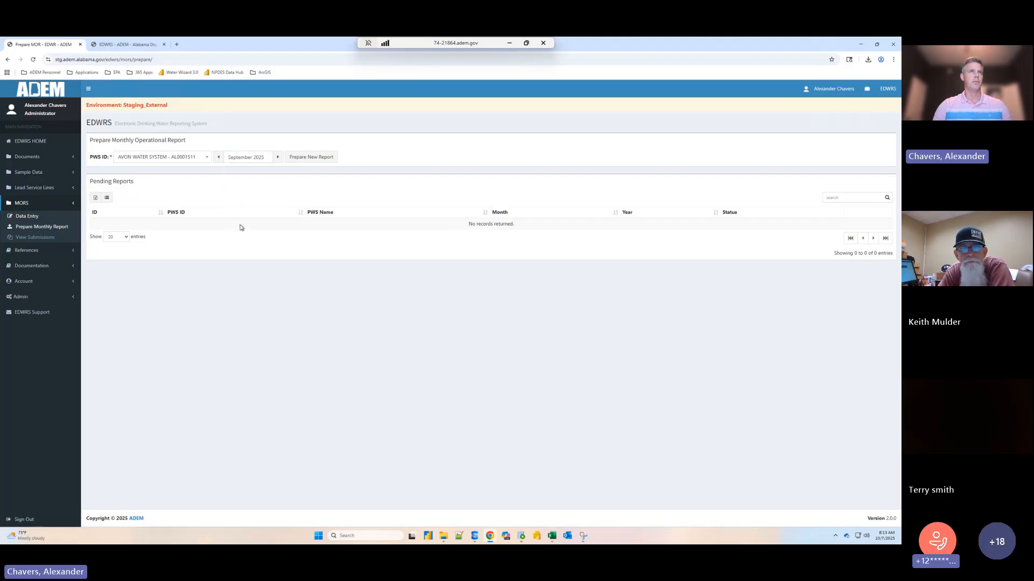
pyautogui.click(313, 156)
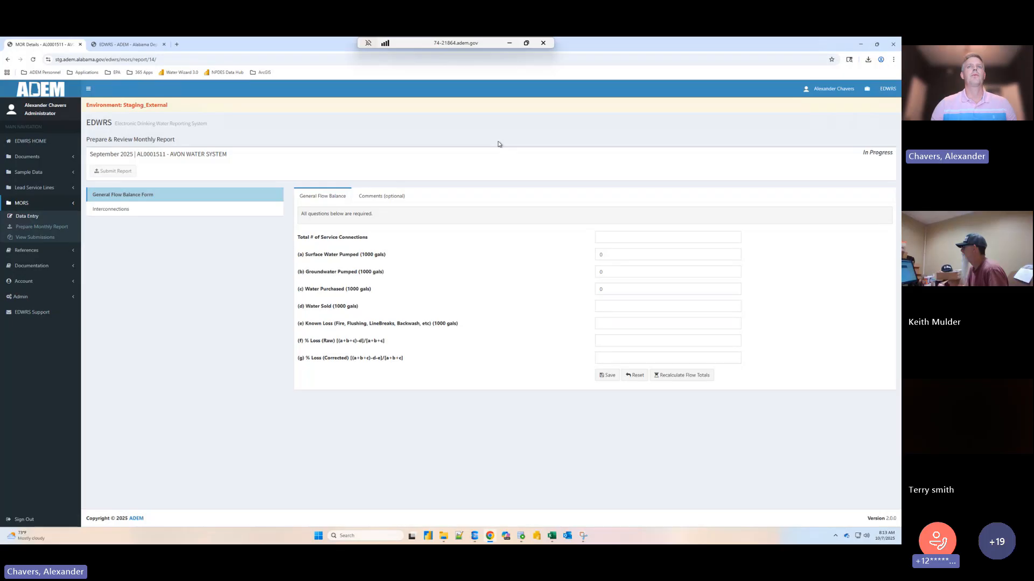
# - Switch to the blank Purchase Water System form in Excel, highlight its purchased, sold and water loss section, and return to the EDWRS report
pyautogui.moveTo(552, 536)
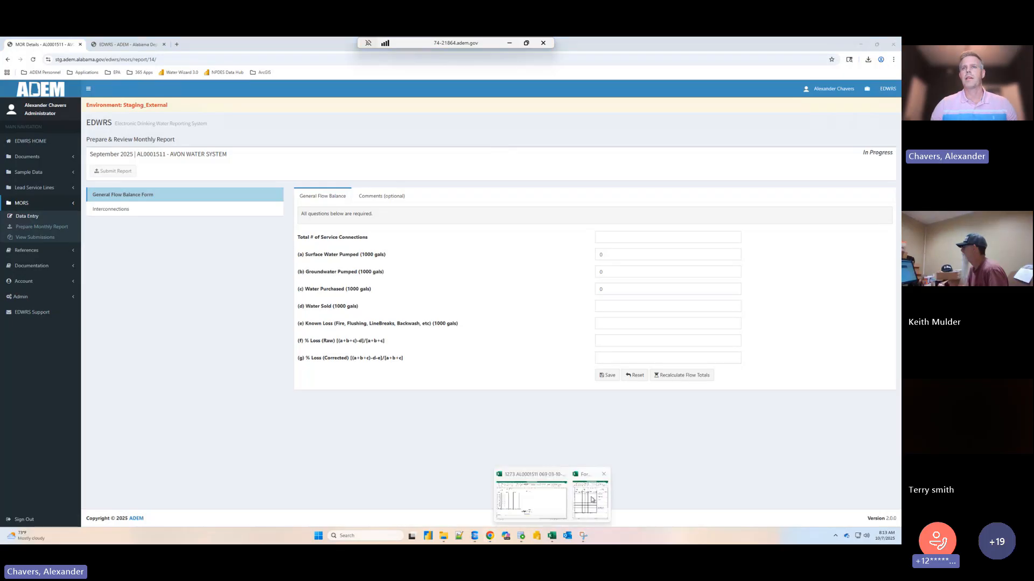
pyautogui.click(591, 499)
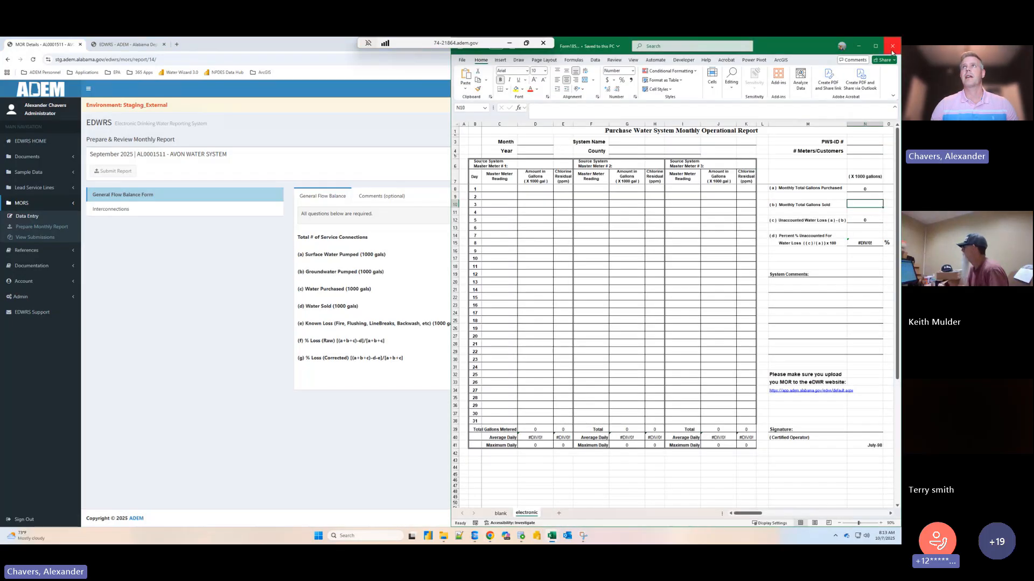
pyautogui.click(876, 46)
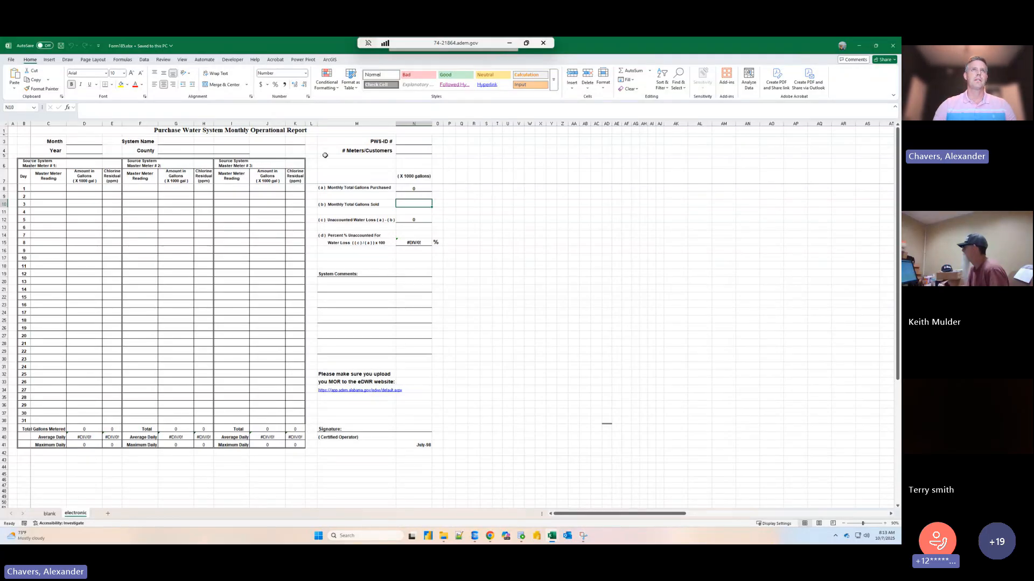
pyautogui.moveTo(319, 169); pyautogui.dragTo(419, 256)
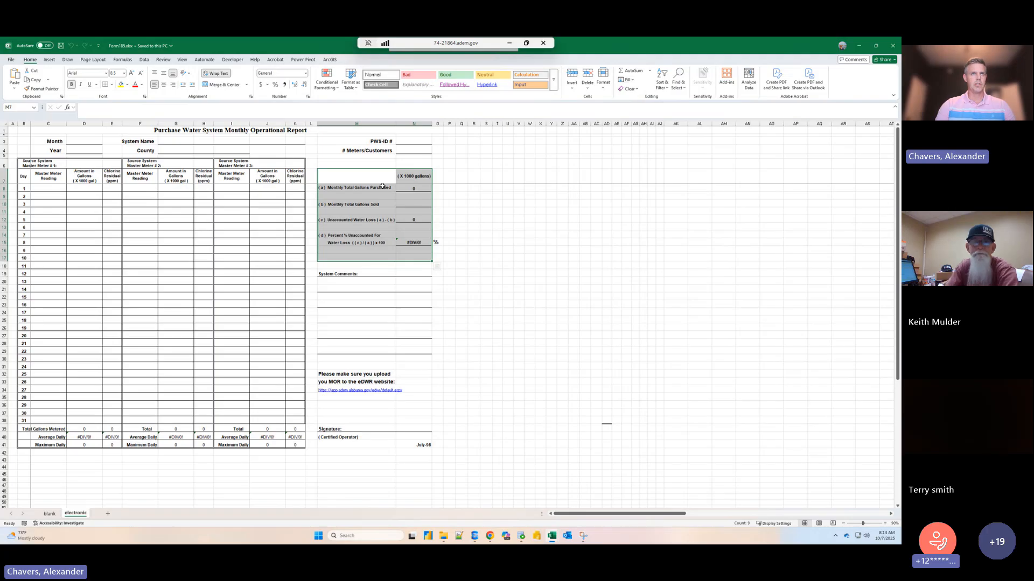
pyautogui.click(489, 540)
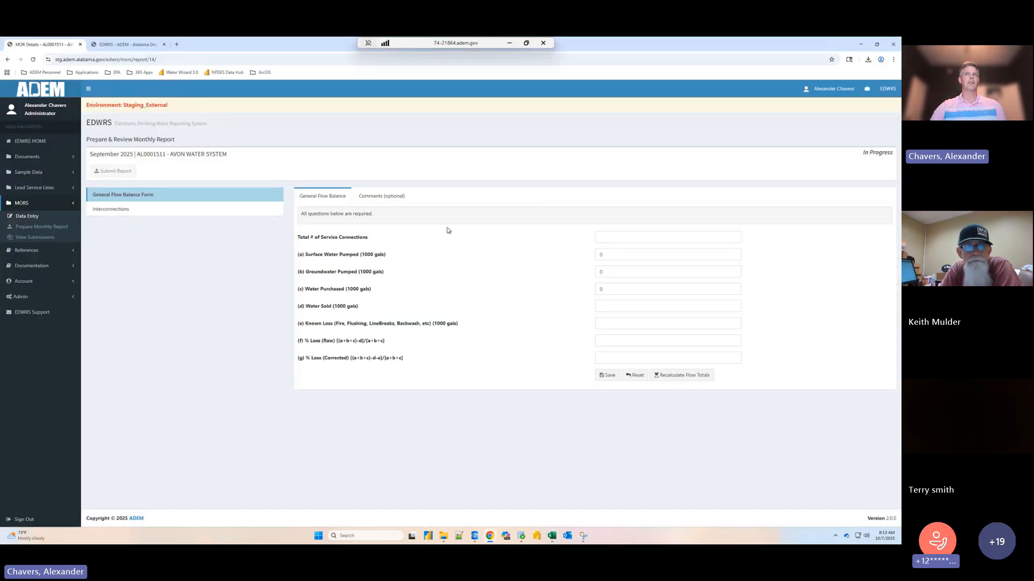
# - Enter 349 as the total number of service connections, leaving surface water and groundwater pumped at 0
pyautogui.click(635, 238)
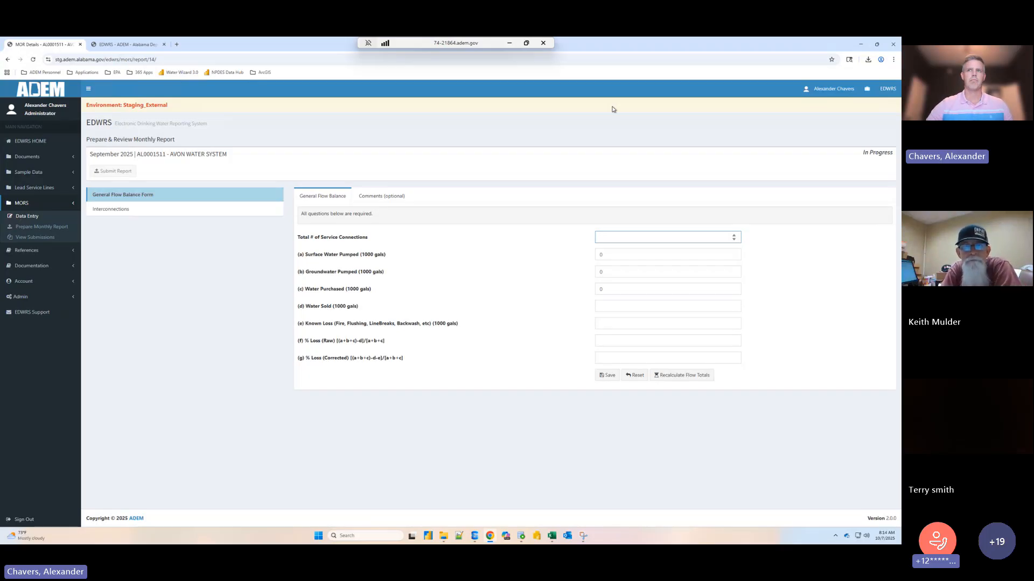
pyautogui.write('349')
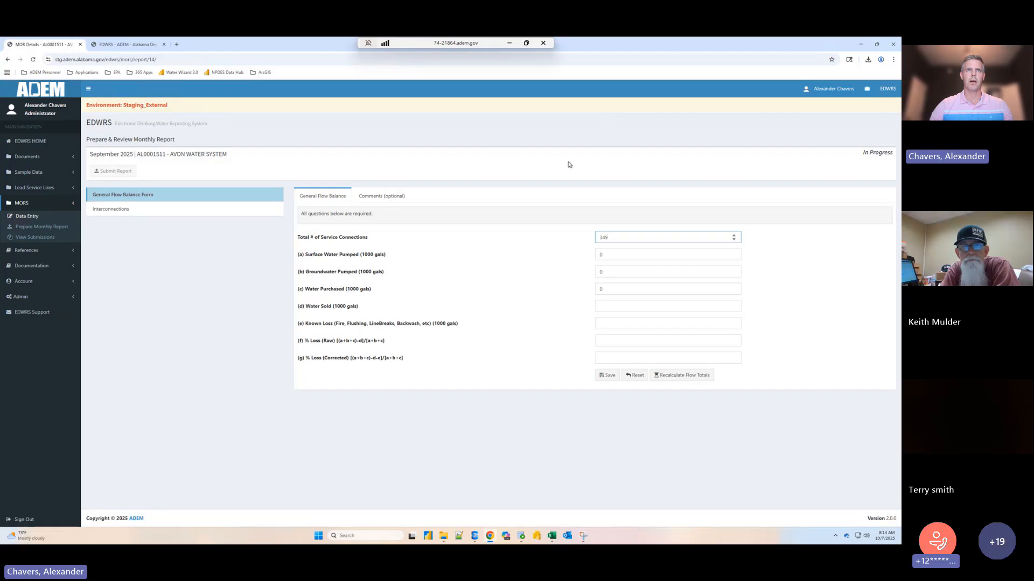
pyautogui.click(622, 254)
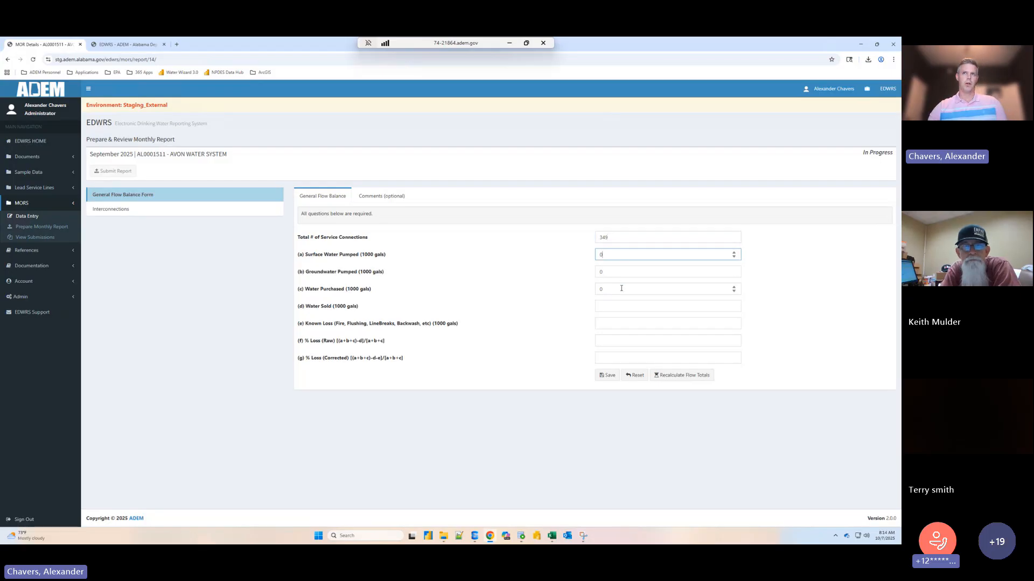
pyautogui.click(613, 273)
pyautogui.press('Tab')
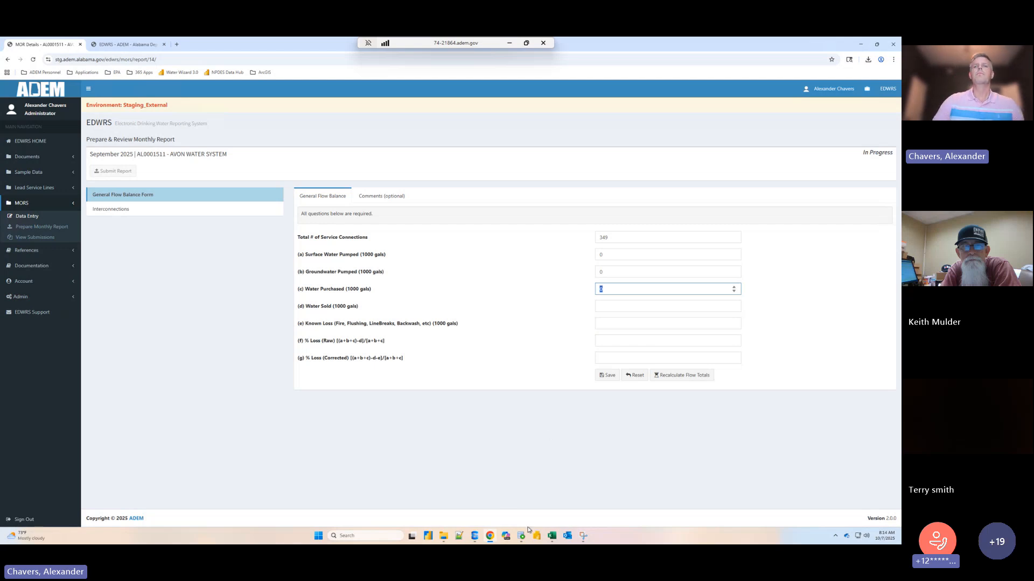
# - Look up the totals row in the Town of Avon workbook in Excel, and set Water Purchased to 42 in the EDWRS report
pyautogui.click(552, 536)
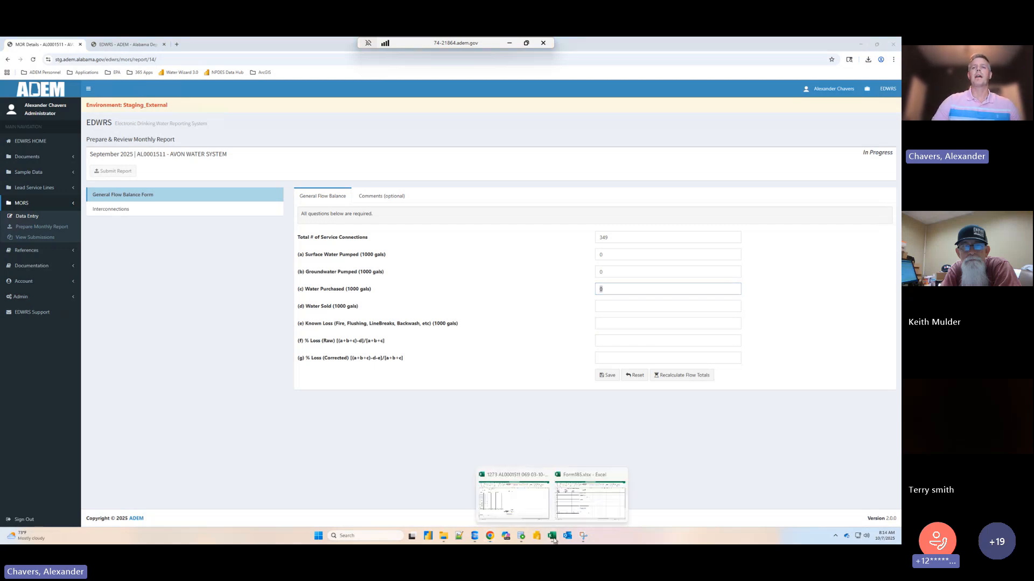
pyautogui.click(532, 509)
pyautogui.click(108, 384)
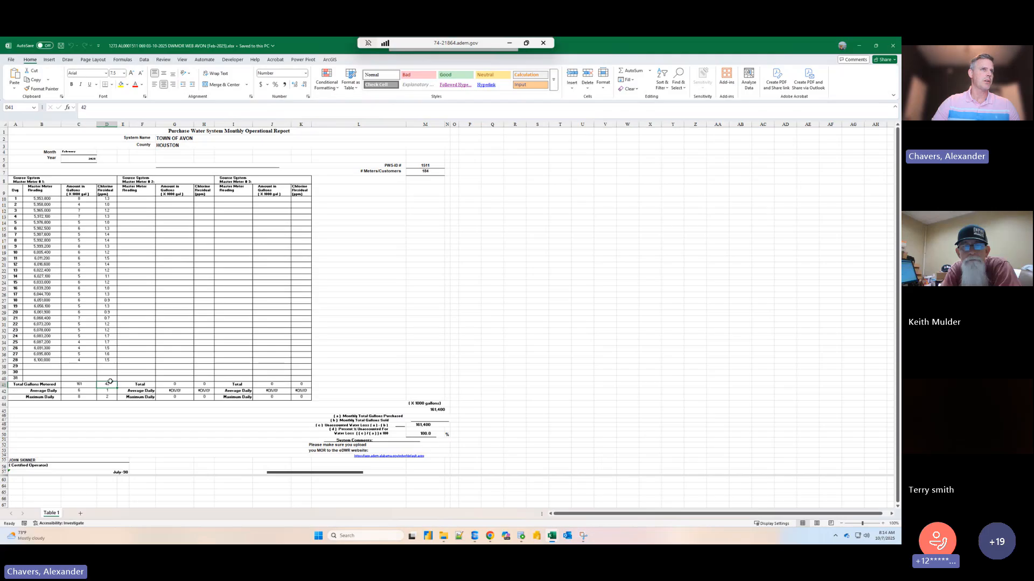
pyautogui.click(858, 45)
pyautogui.write('42')
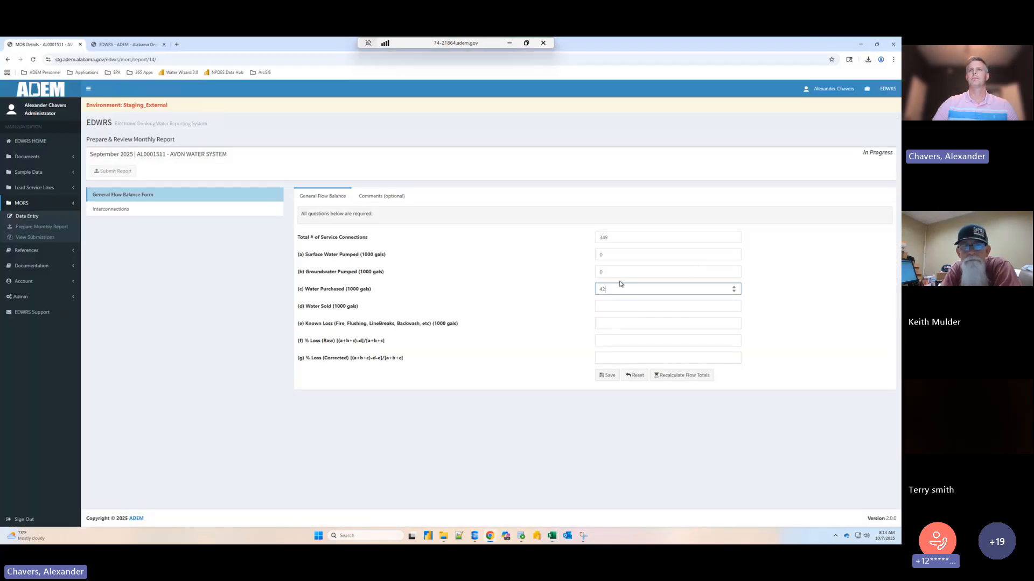
# - Set Water Sold to 35 and Known Loss to 5 in the General Flow Balance form
pyautogui.click(606, 311)
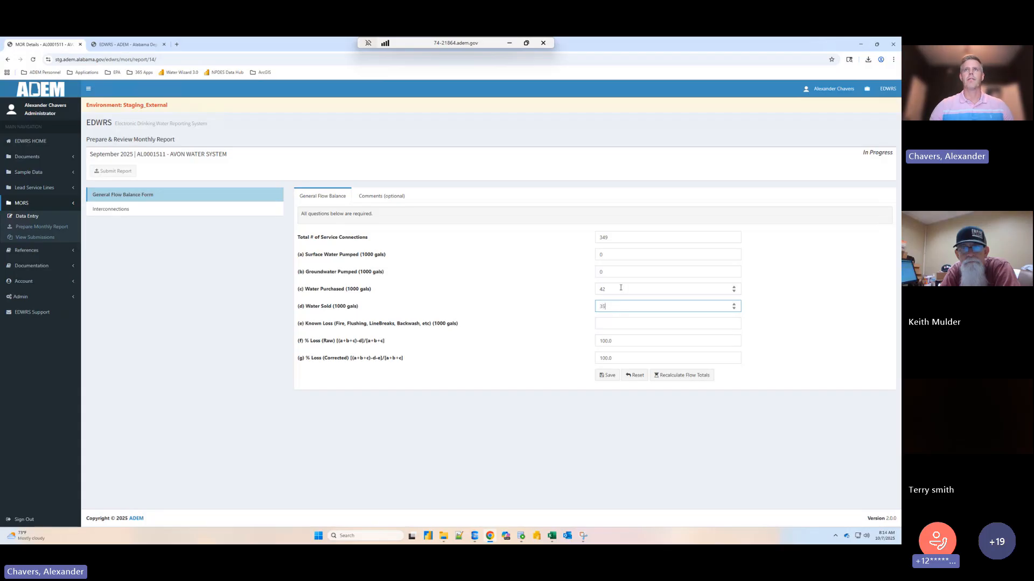
pyautogui.click(621, 288)
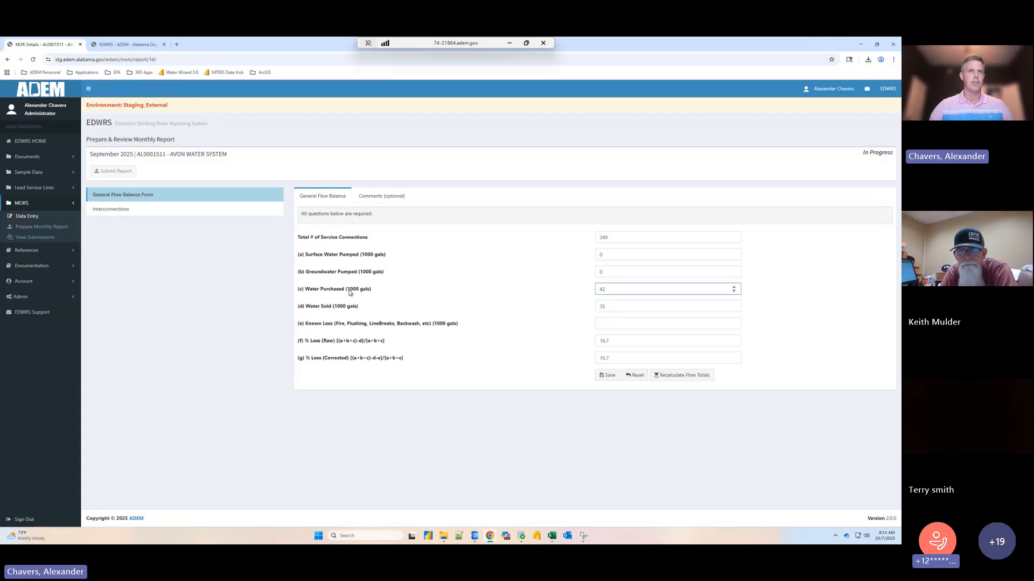
pyautogui.moveTo(350, 292); pyautogui.dragTo(371, 290)
pyautogui.click(613, 305)
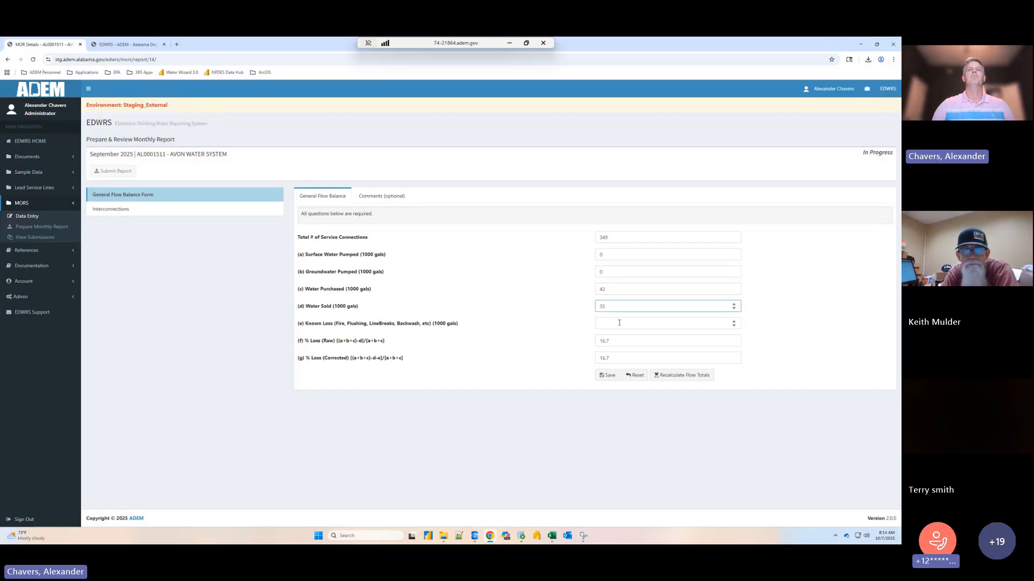
pyautogui.click(619, 322)
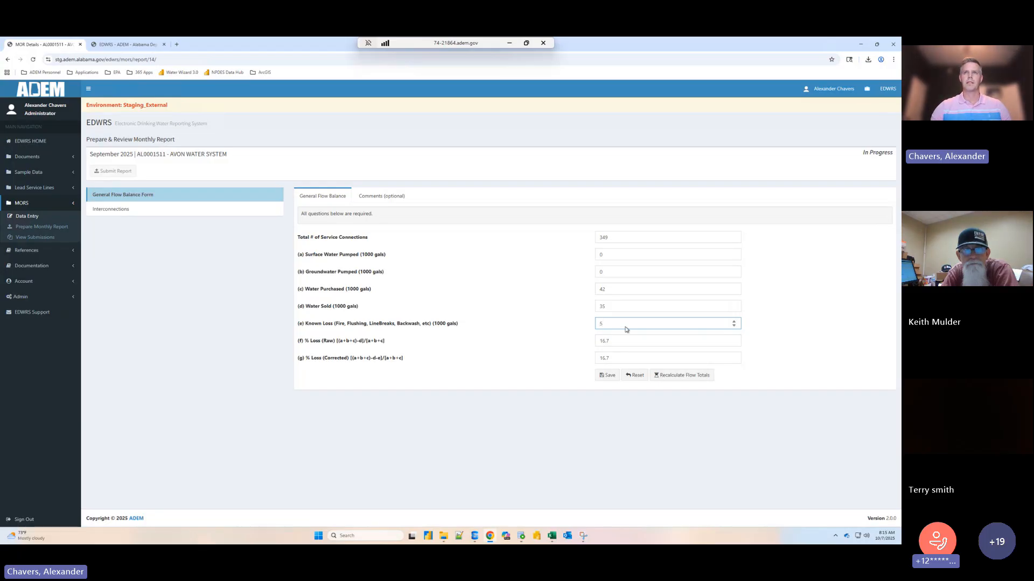
# - Review the calculated raw and corrected loss percentages, and save the General Flow Balance answers
pyautogui.click(534, 360)
pyautogui.click(662, 339)
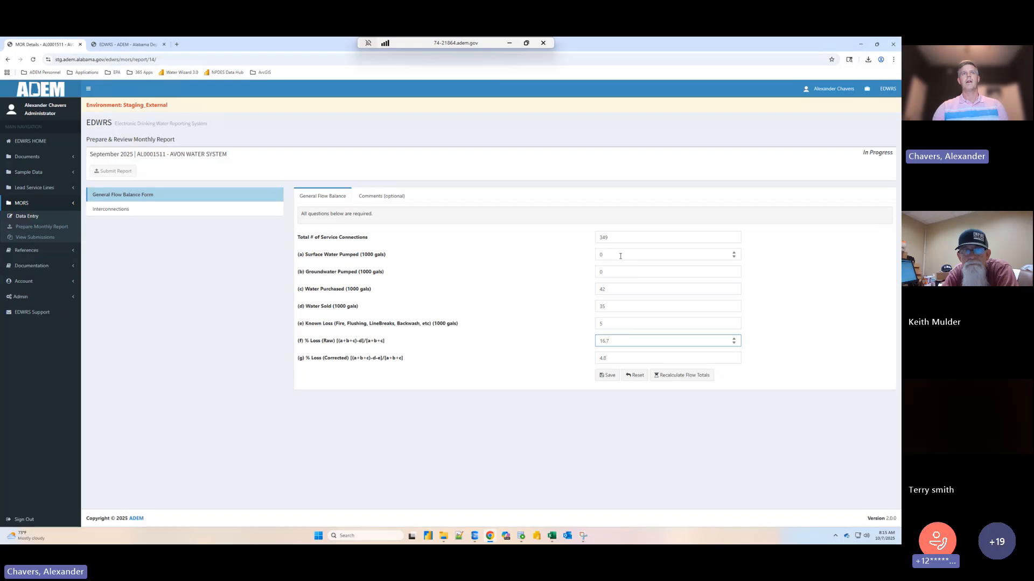
pyautogui.click(615, 359)
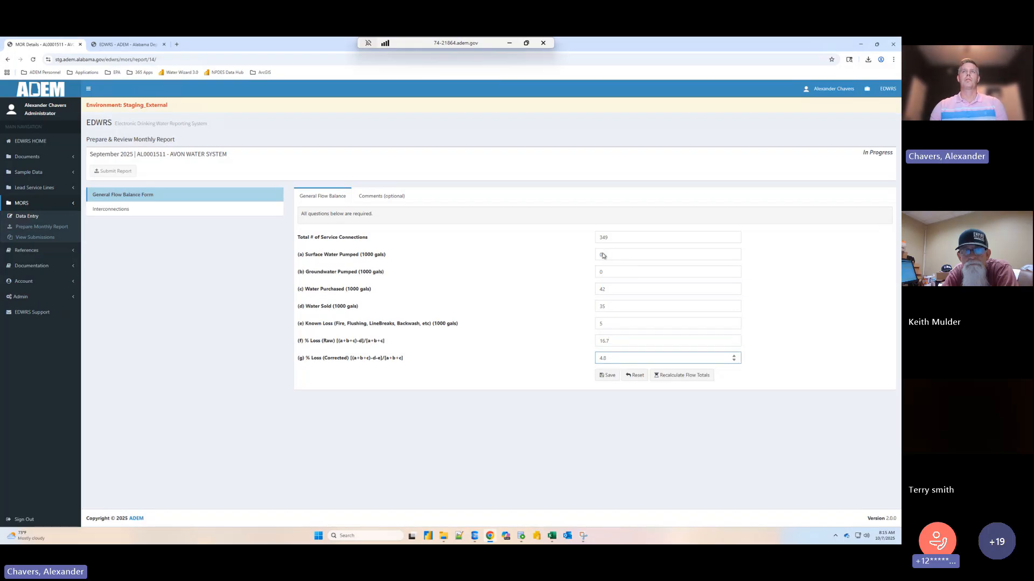
pyautogui.click(609, 380)
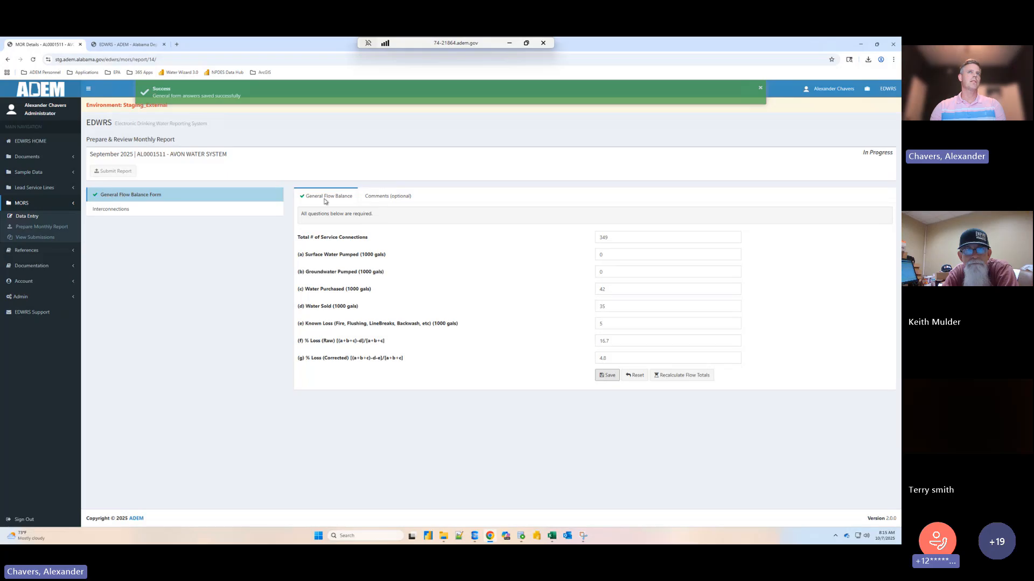
# - Add the optional comment "Didn't exercise emergency connections" to the report and save it
pyautogui.click(386, 198)
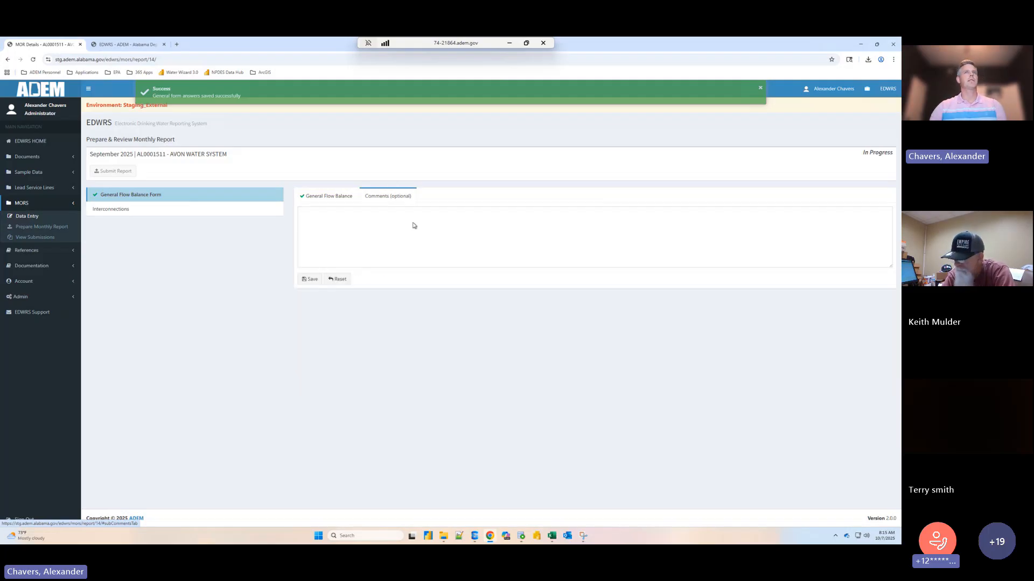
pyautogui.click(415, 259)
pyautogui.write('D')
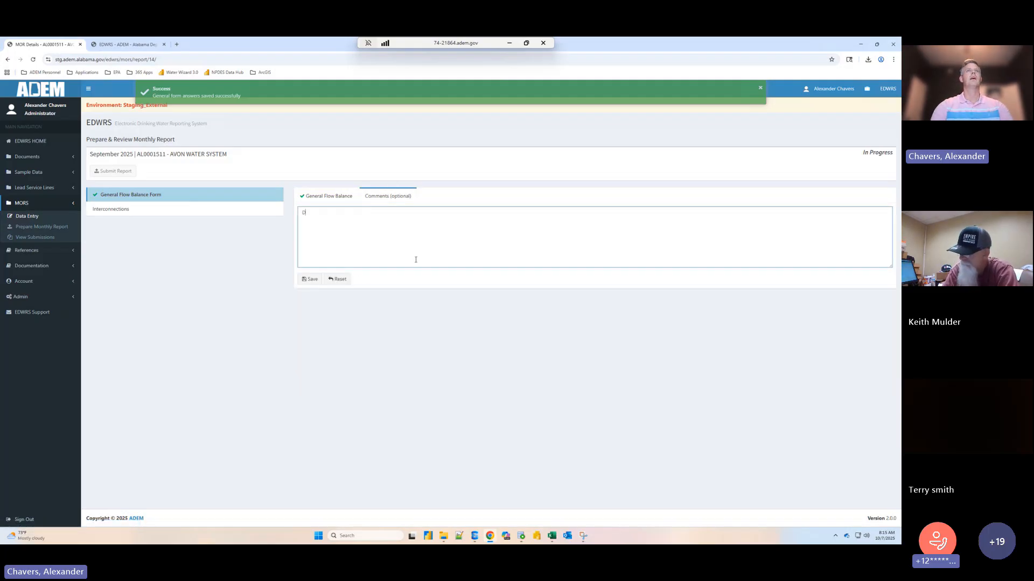
pyautogui.write("idn't exercise emer")
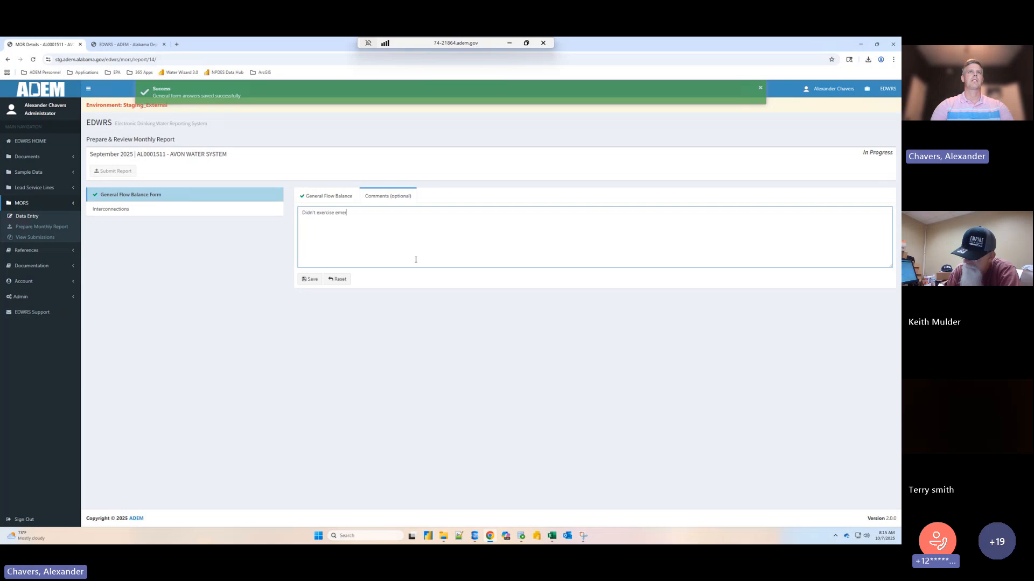
pyautogui.write('gency connectio')
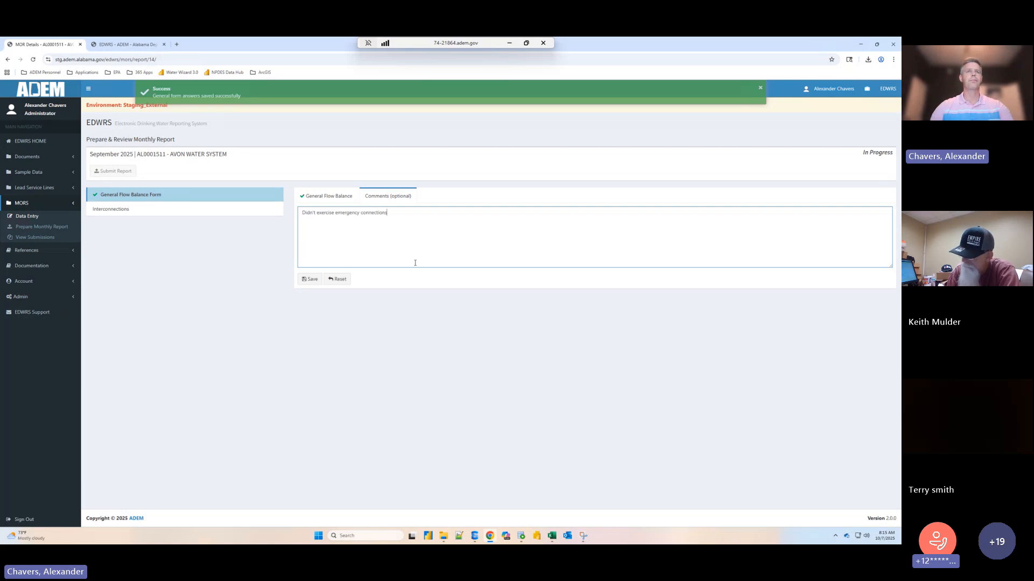
pyautogui.write('ns')
pyautogui.click(311, 279)
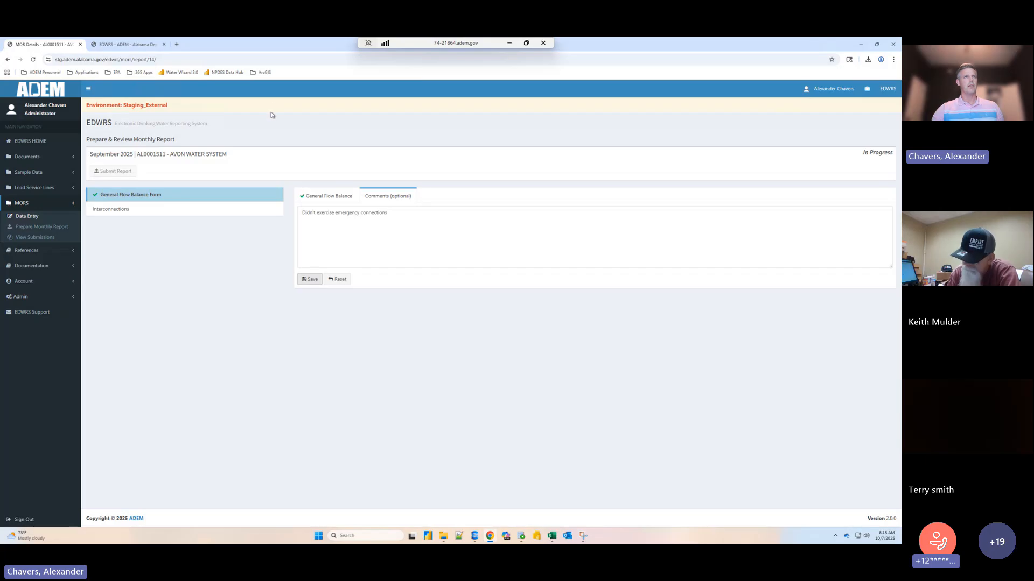
# - View the report's Interconnections data, and return to the General Flow Balance Form
pyautogui.click(124, 213)
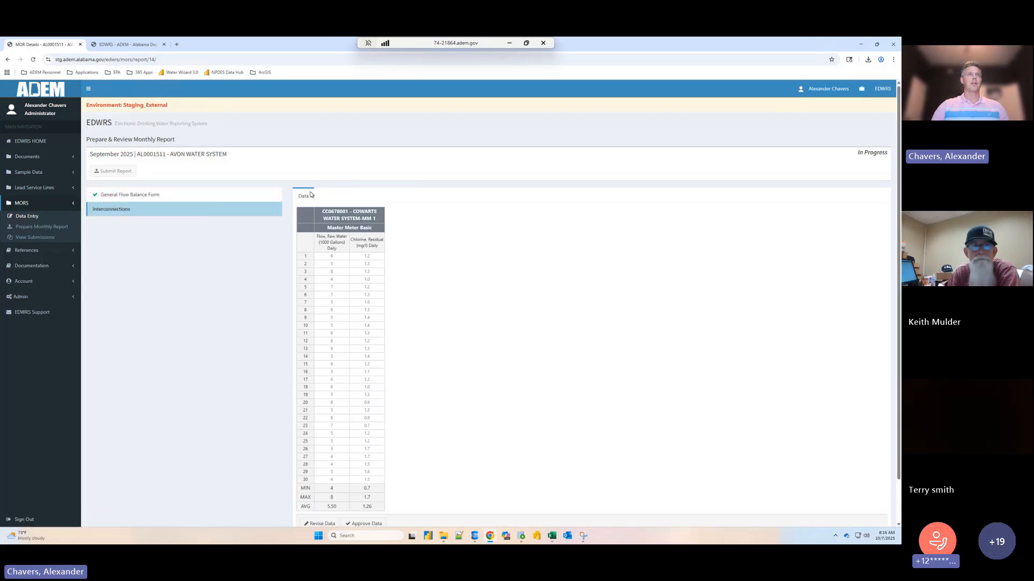
pyautogui.click(200, 197)
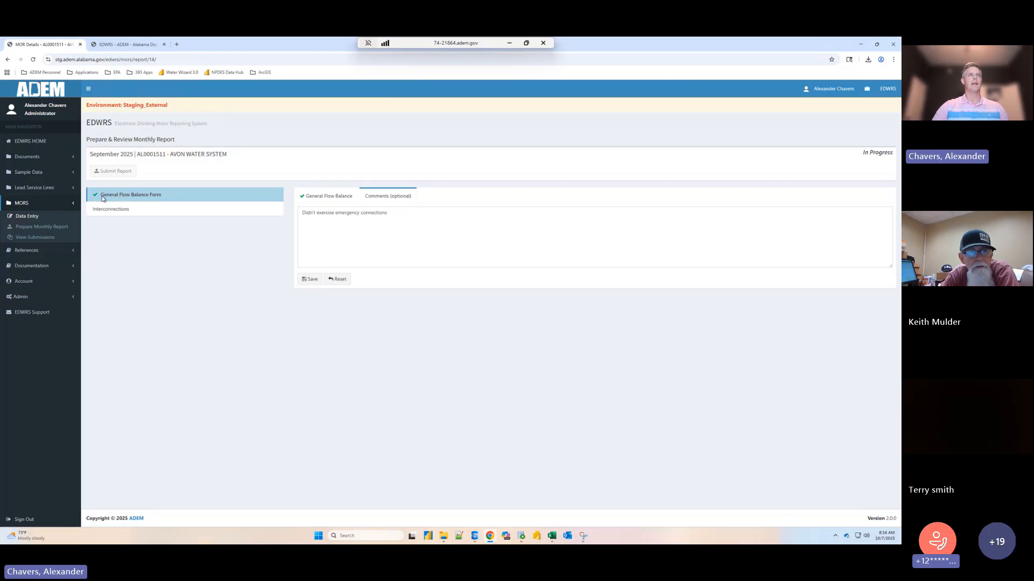
# - View the General Flow Balance answers, then open the report's Interconnections data and approve it
pyautogui.click(318, 199)
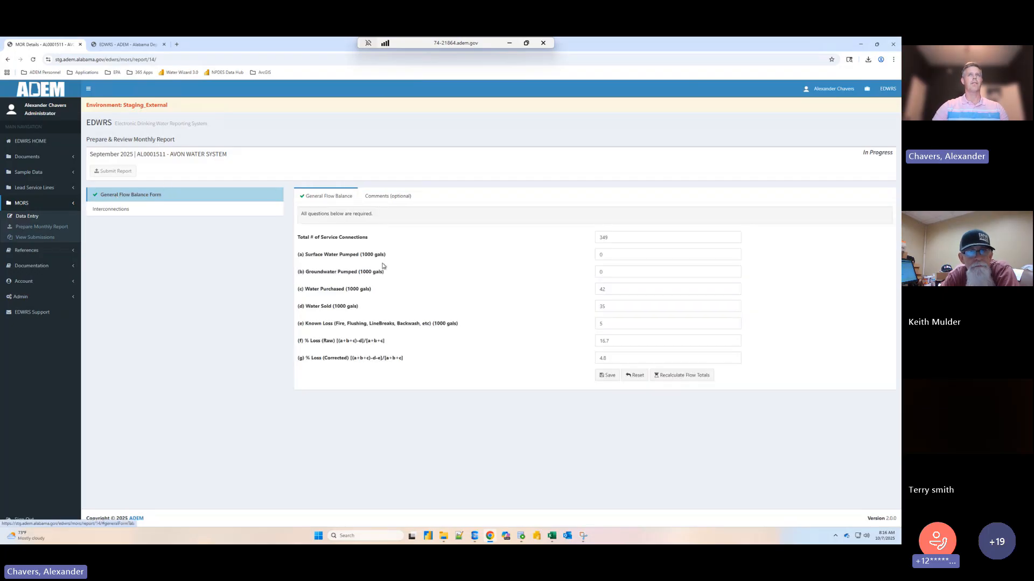
pyautogui.click(120, 211)
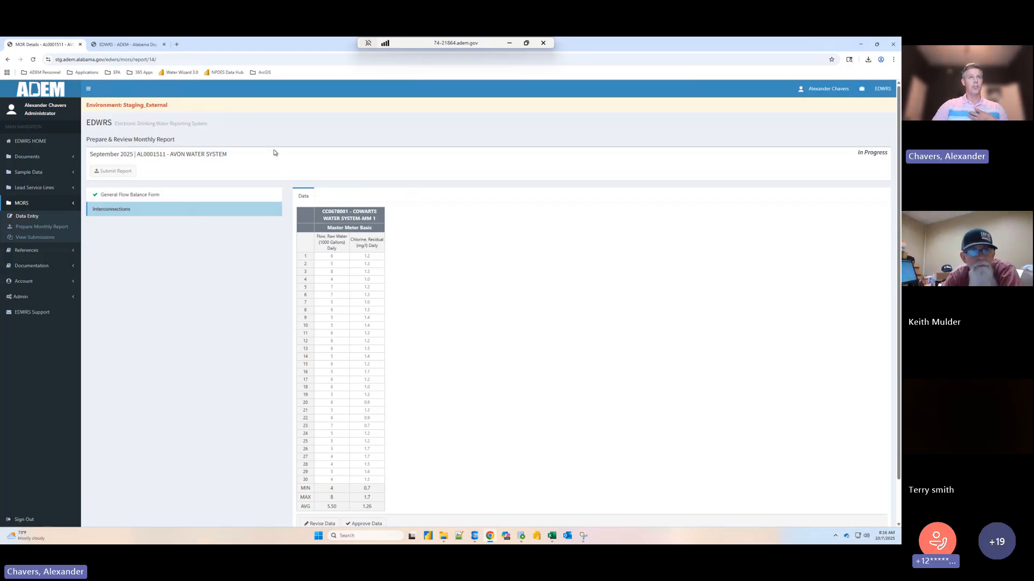
pyautogui.scroll(-1, 275, 153)
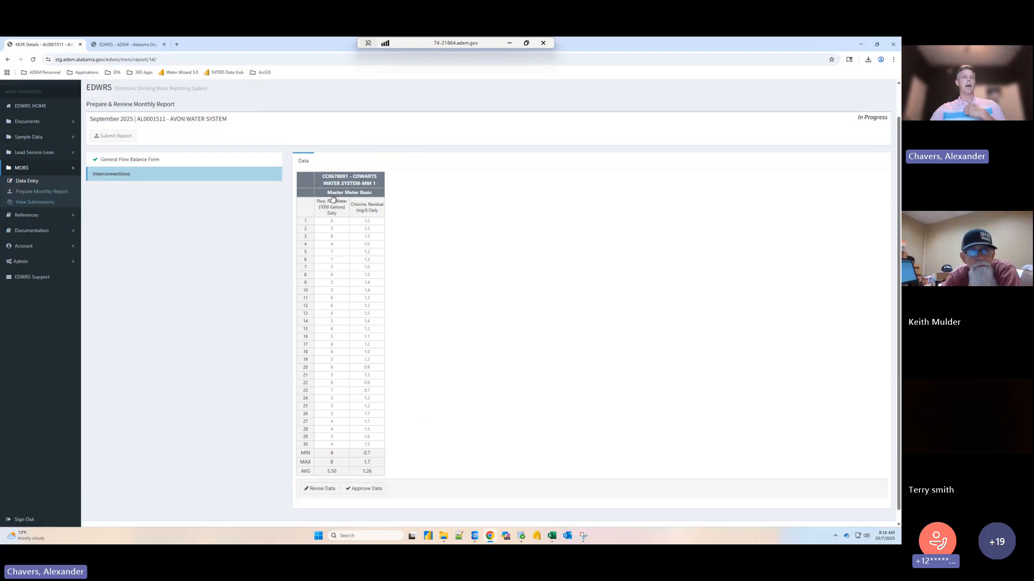
pyautogui.click(373, 488)
pyautogui.scroll(1, 314, 227)
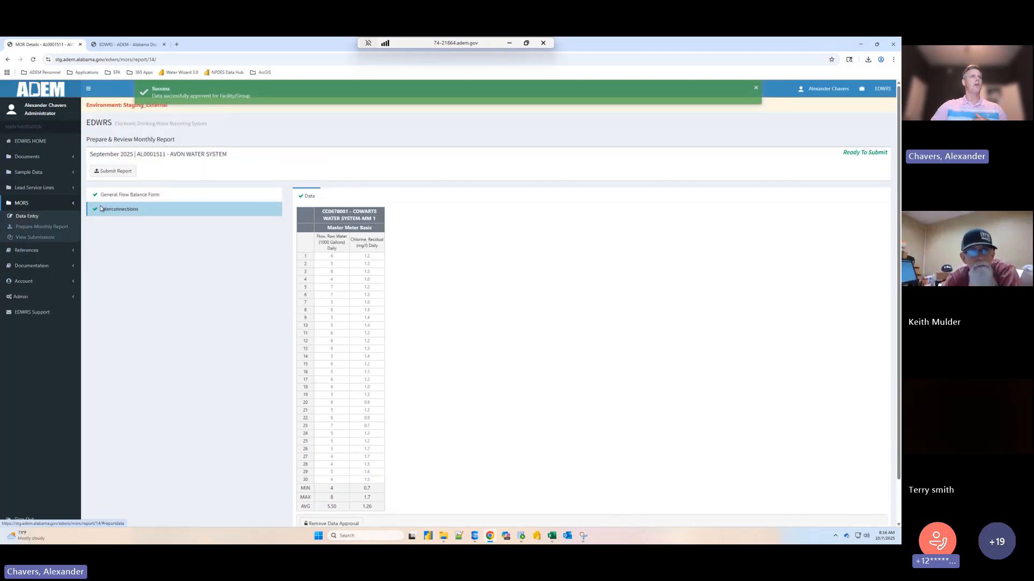
# - Check whether the daily values in the approved Interconnections data can be edited, and remove the data approval
pyautogui.scroll(-2, 146, 214)
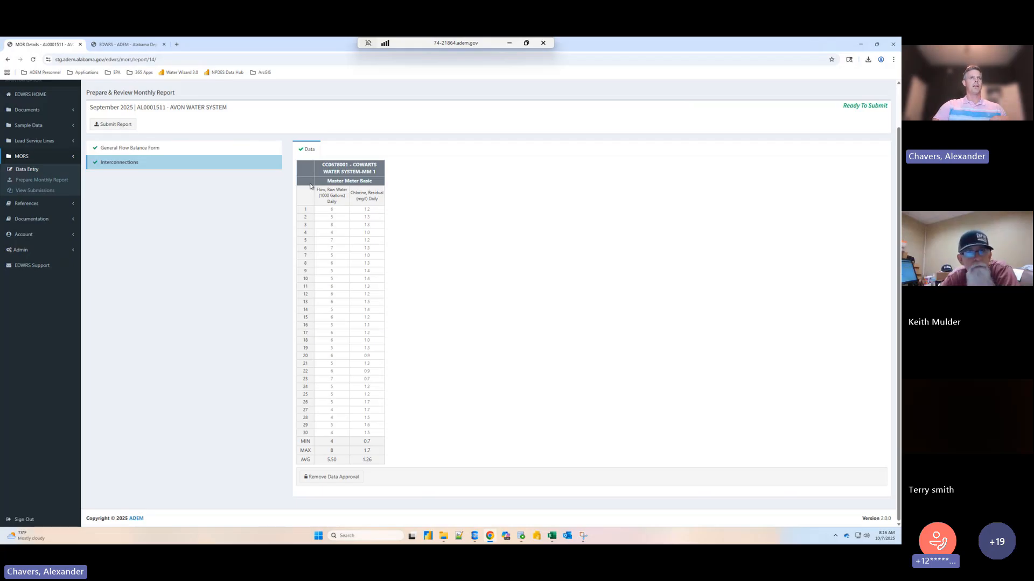
pyautogui.click(344, 401)
pyautogui.click(366, 380)
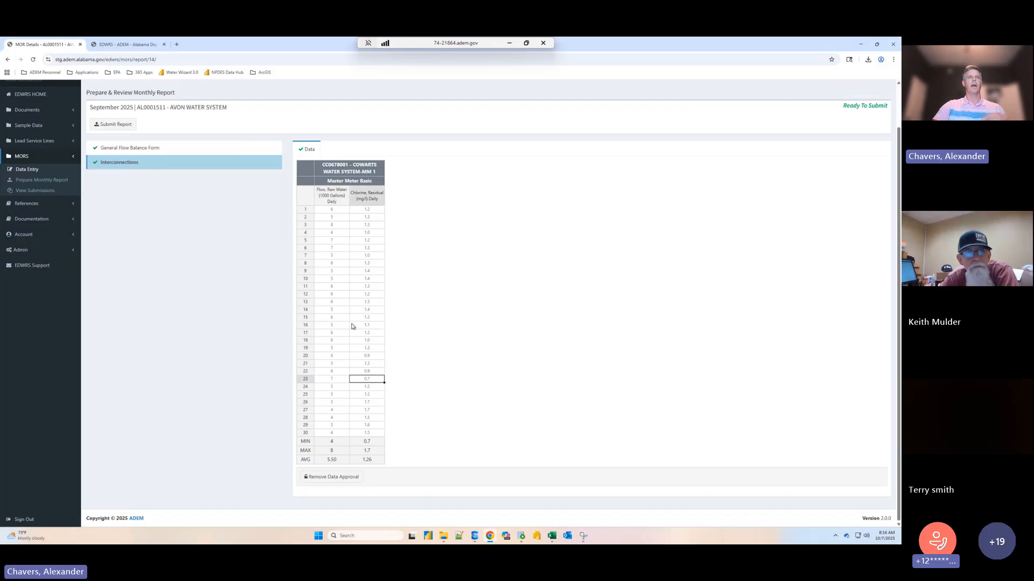
pyautogui.click(343, 316)
pyautogui.click(370, 304)
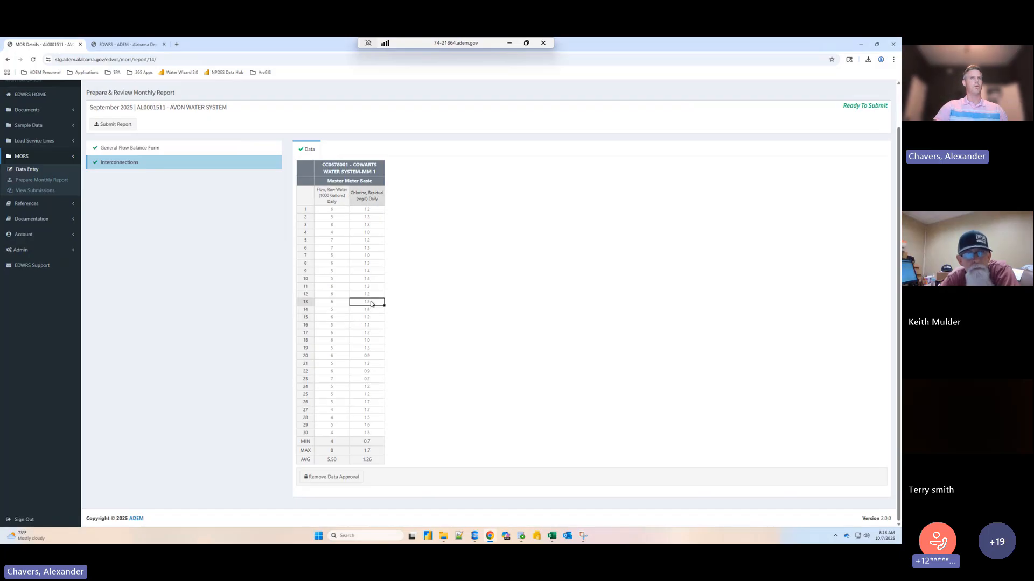
pyautogui.click(336, 477)
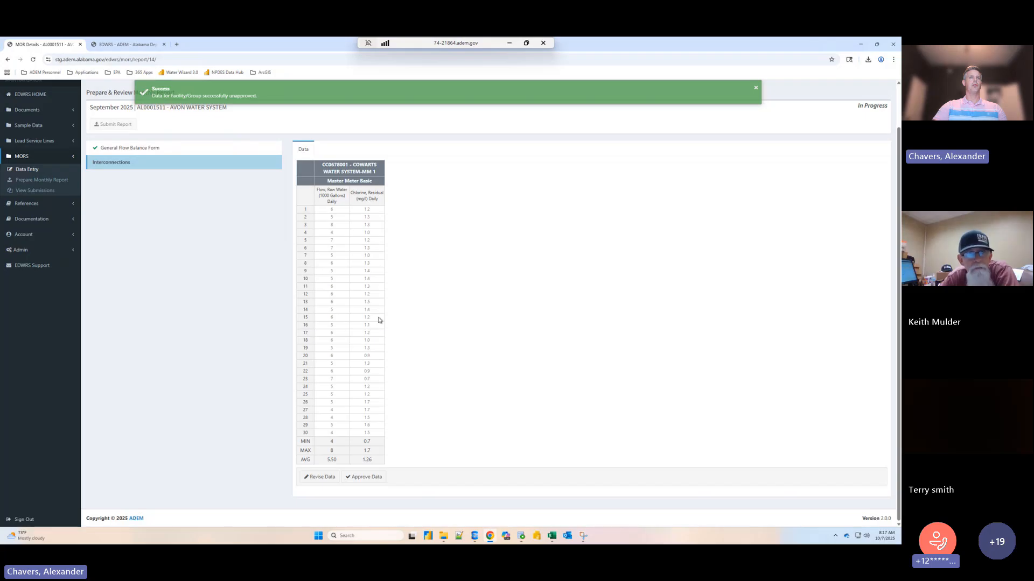
# - Revise the Interconnections data by setting the day 8 chlorine residual to 1.8, and save and return to the report
pyautogui.click(320, 477)
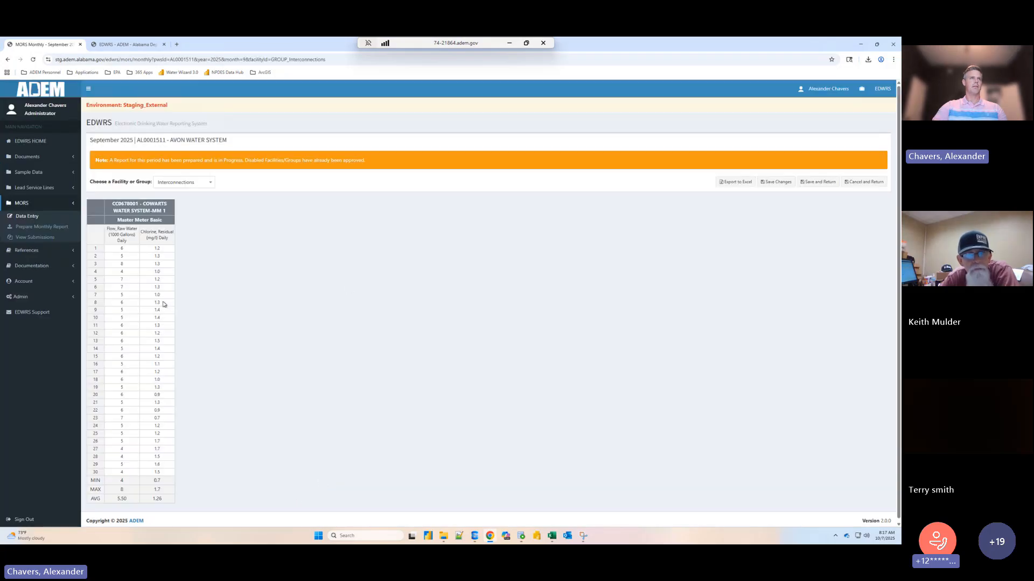
pyautogui.click(164, 305)
pyautogui.write('1.8')
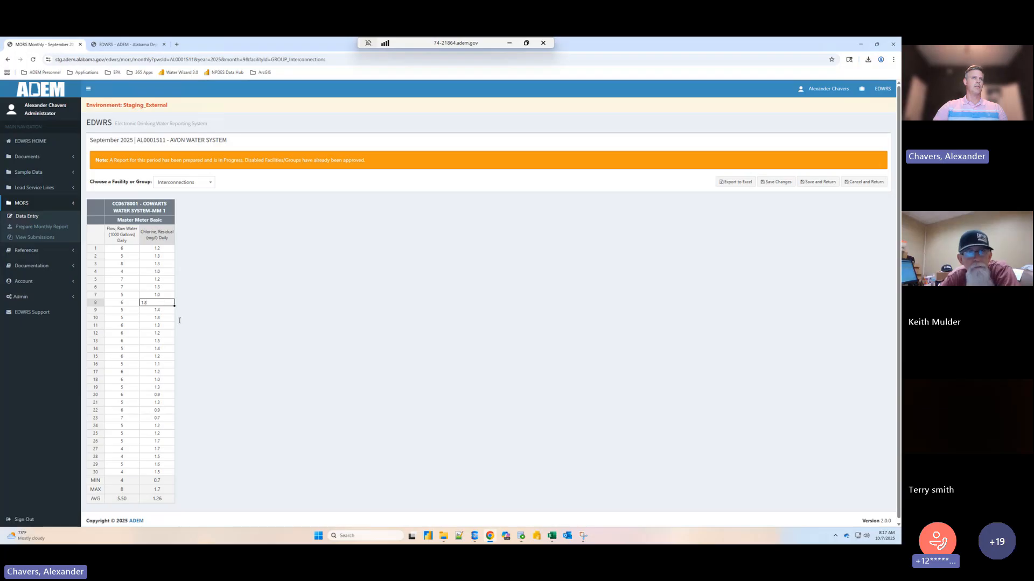
pyautogui.click(572, 228)
pyautogui.click(820, 183)
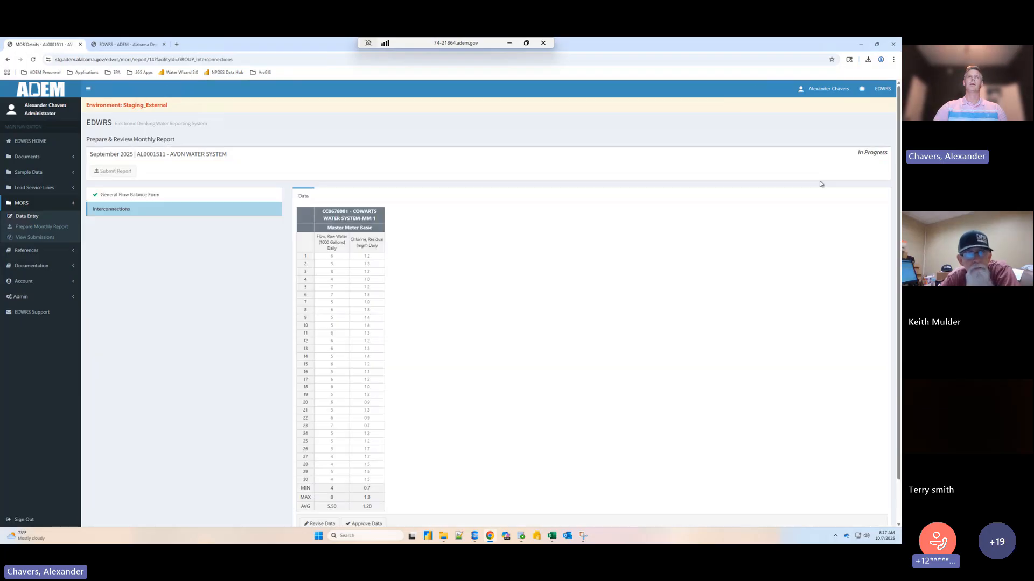
# - Approve the revised Interconnections data, trying out the approval removal once and approving the data again
pyautogui.scroll(-1, 480, 337)
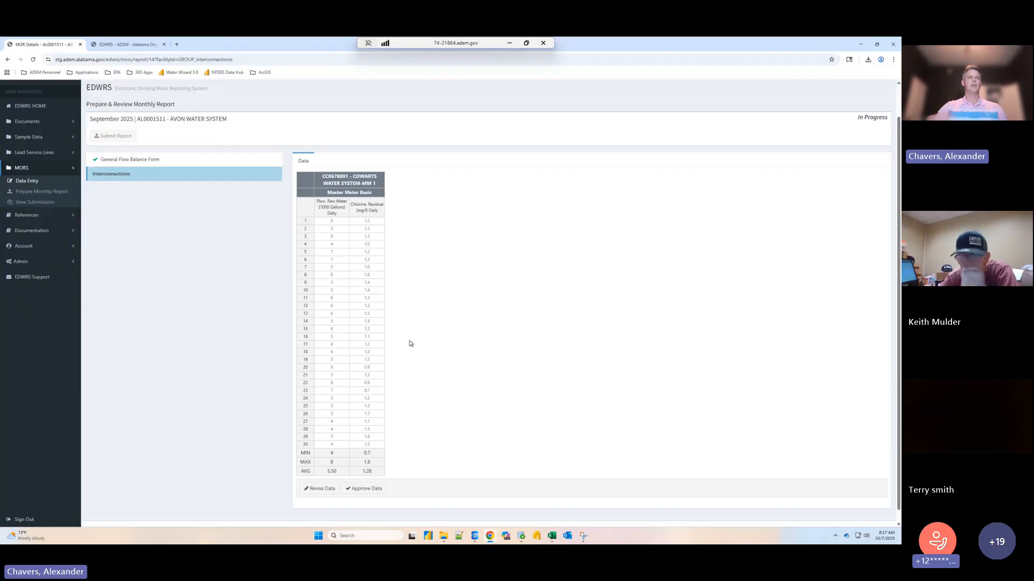
pyautogui.click(368, 489)
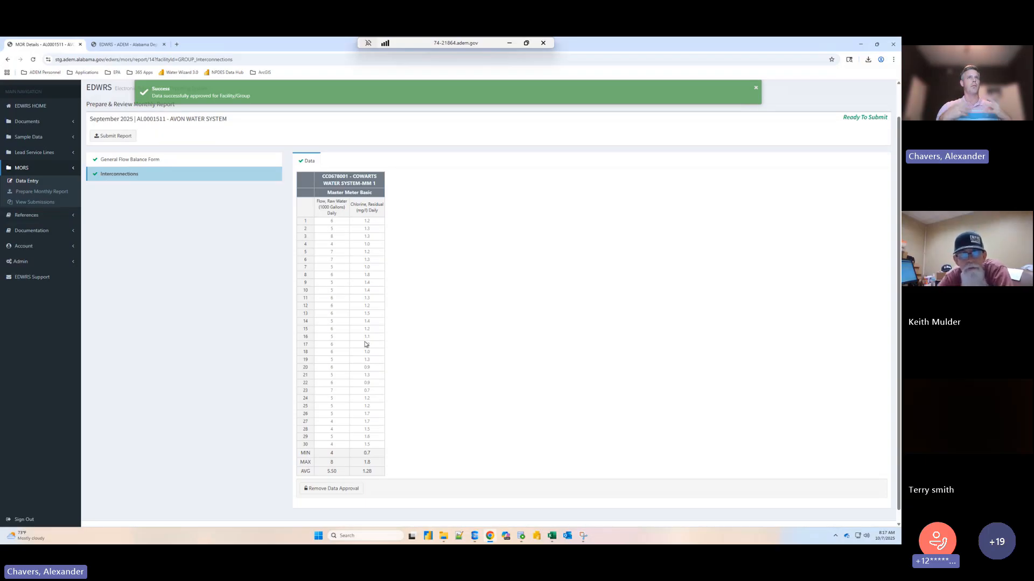
pyautogui.click(331, 488)
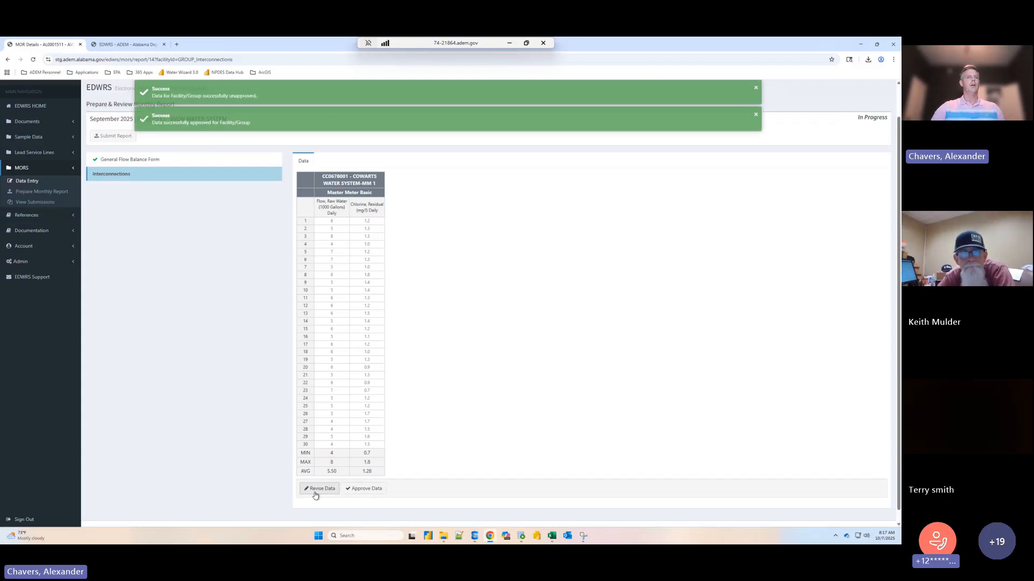
pyautogui.click(359, 489)
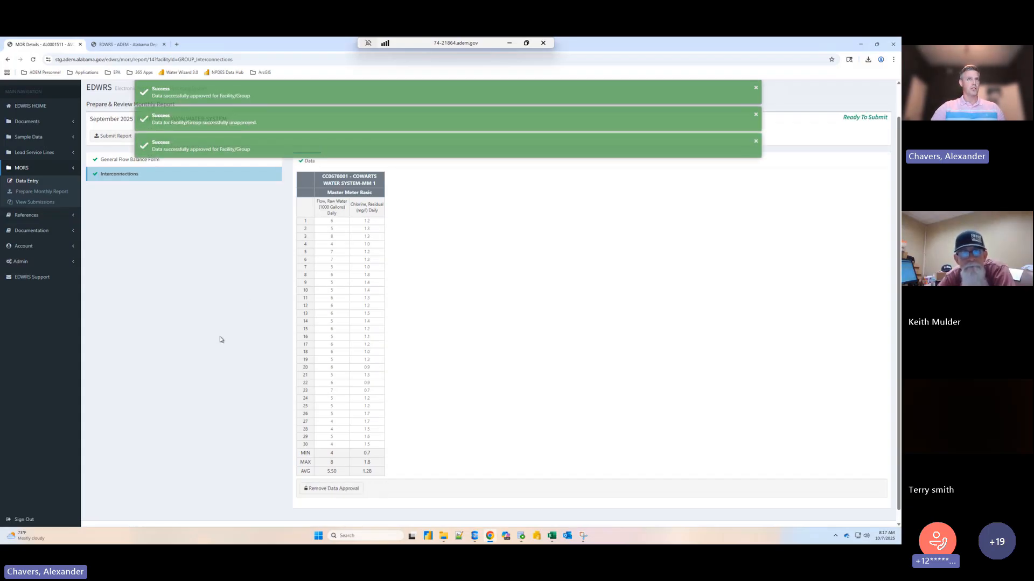
pyautogui.click(294, 98)
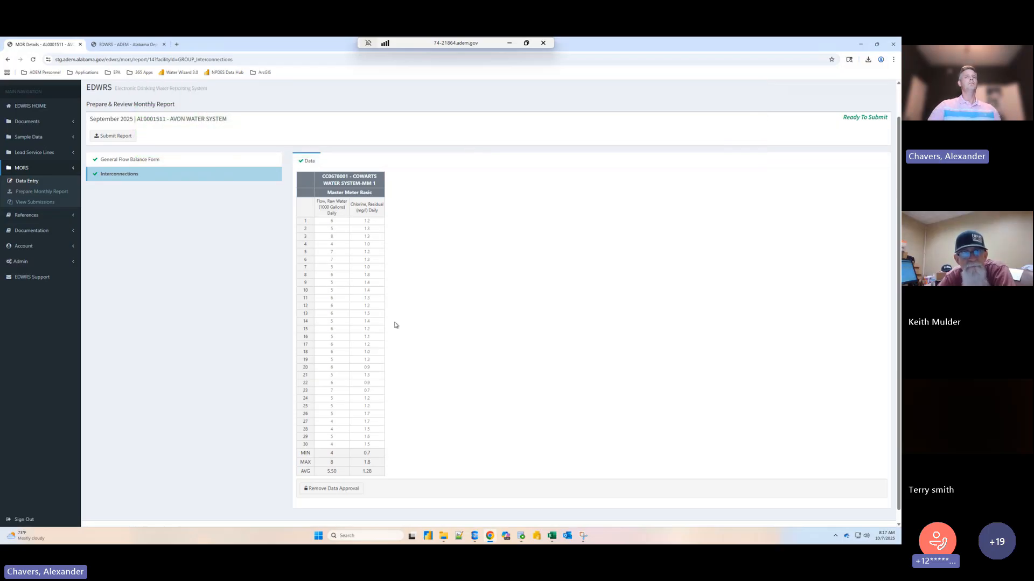
# - Check the completion marks of the General Flow Balance Form and Interconnections sections in the report
pyautogui.scroll(1, 377, 304)
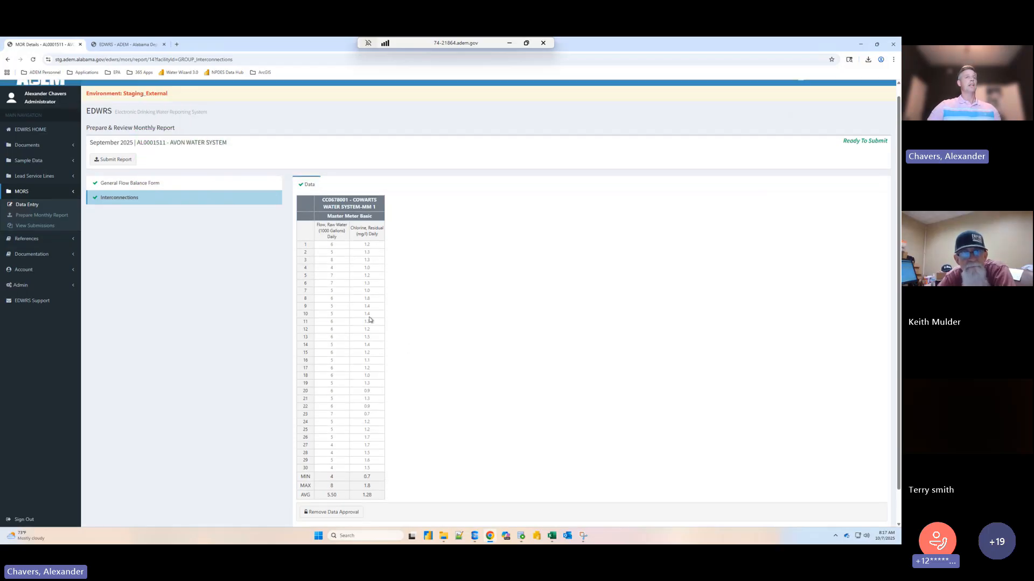
pyautogui.click(115, 184)
pyautogui.click(106, 210)
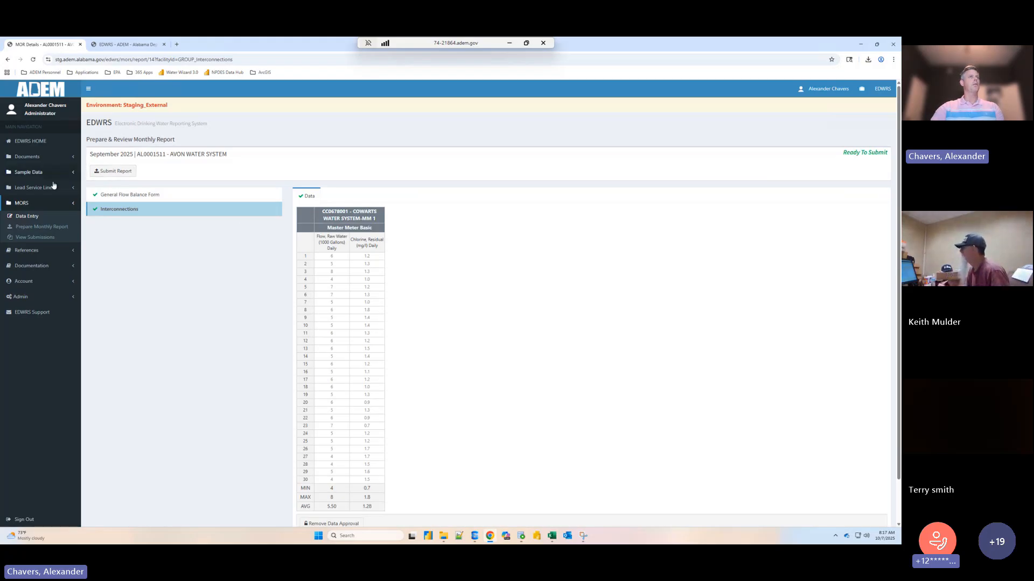
# - Review Avon Water System's September 2025 entry among the pending monthly reports, view that report, and return to the pending list
pyautogui.click(56, 228)
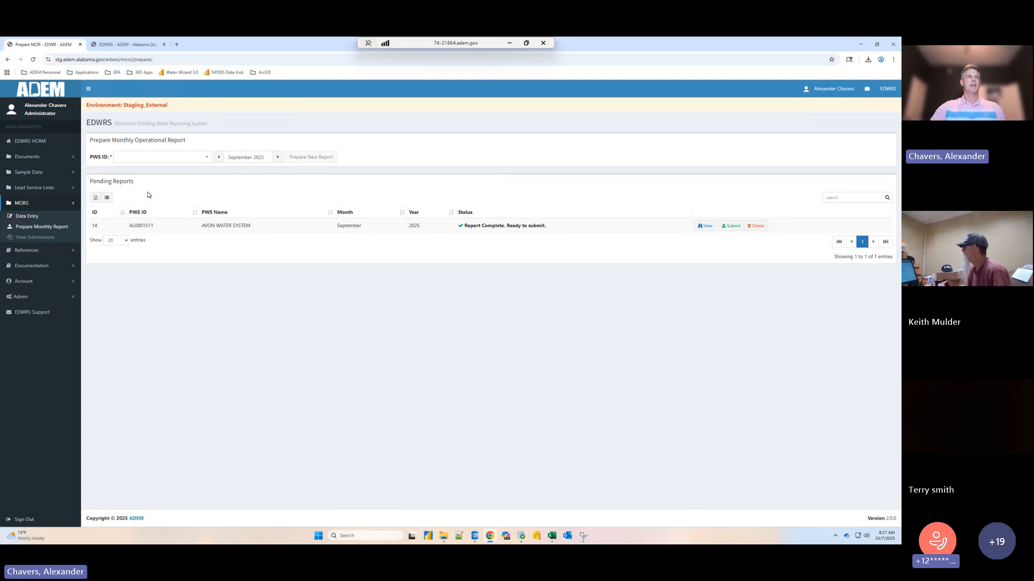
pyautogui.moveTo(91, 179); pyautogui.dragTo(813, 228)
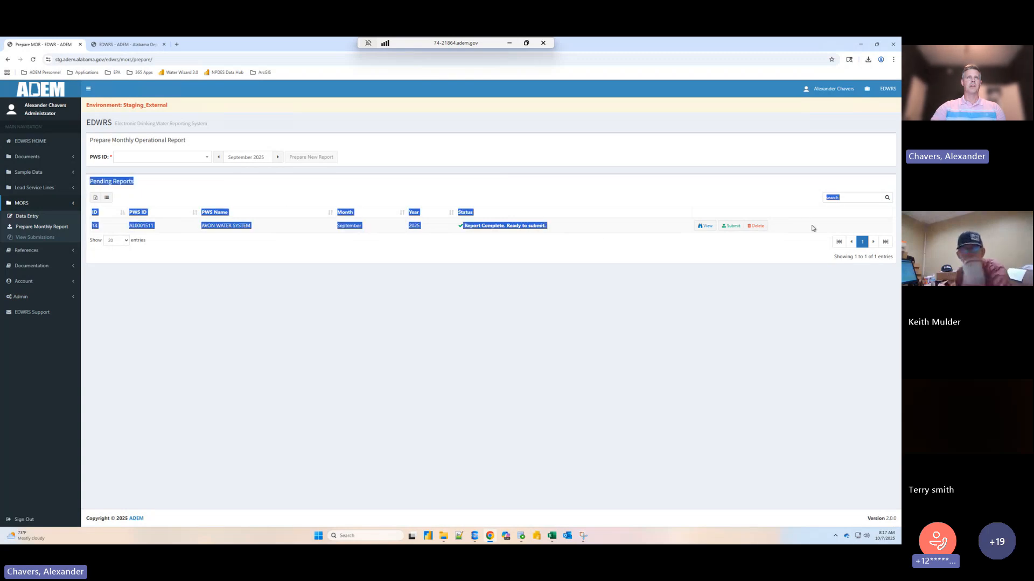
pyautogui.click(541, 234)
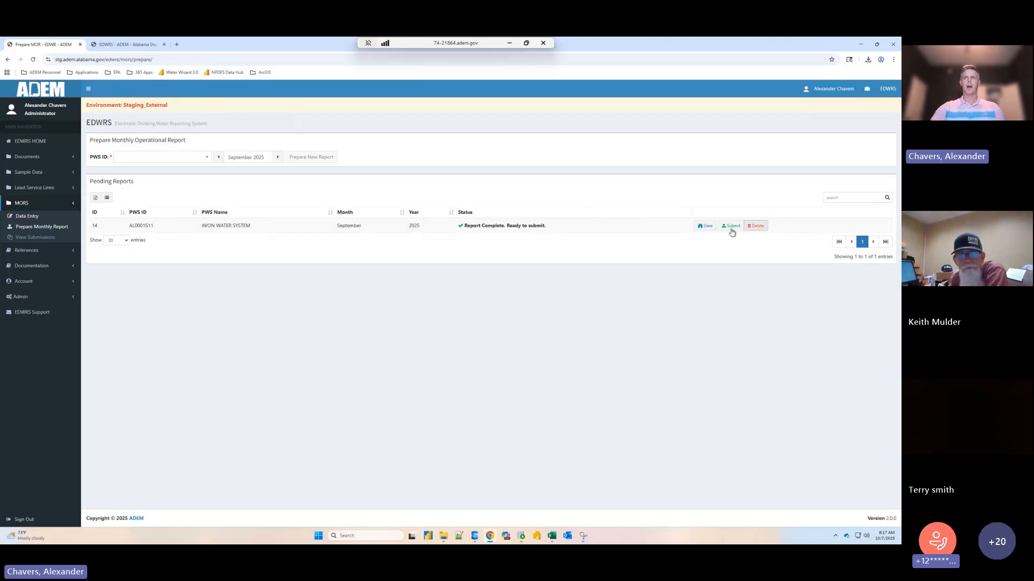
pyautogui.click(707, 228)
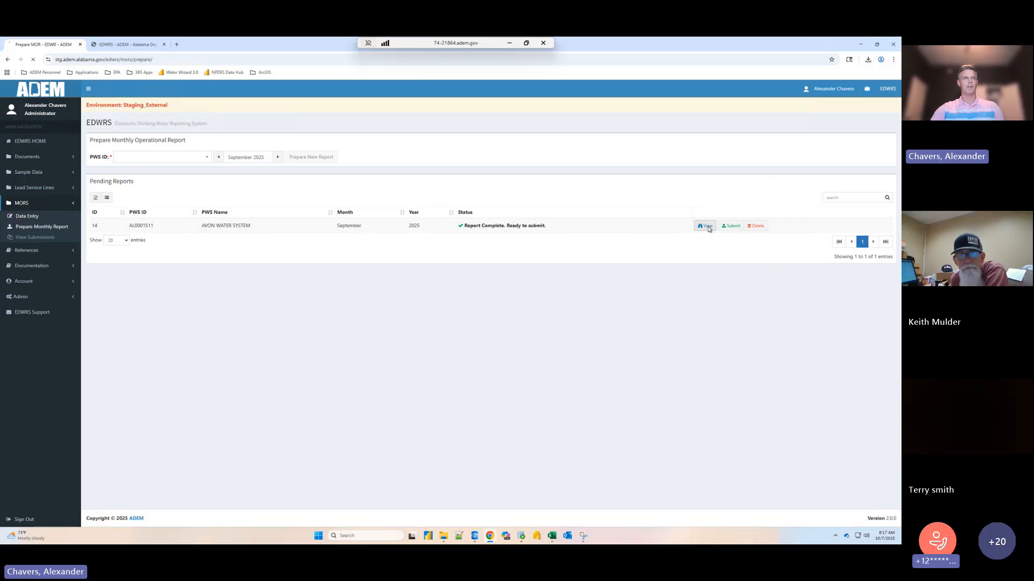
pyautogui.click(54, 226)
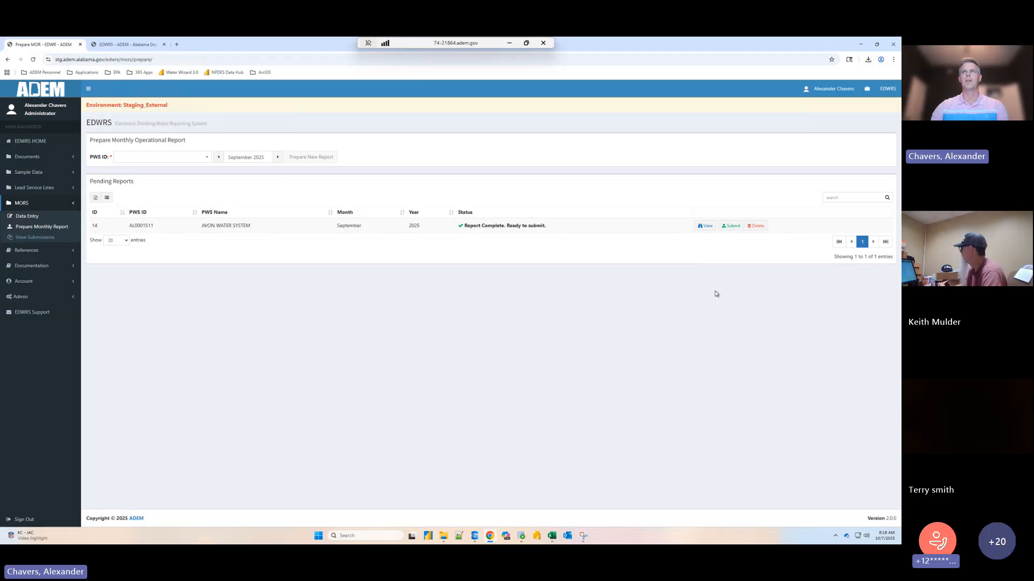
# - Start submitting the pending September 2025 report, and open its submission preview as the PDF 14.pdf
pyautogui.click(732, 226)
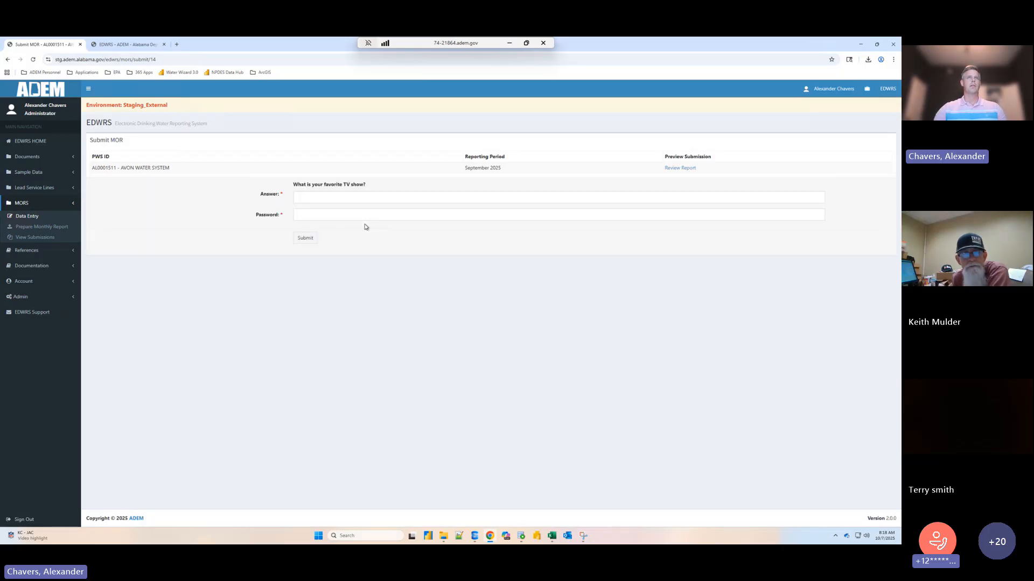
pyautogui.click(379, 200)
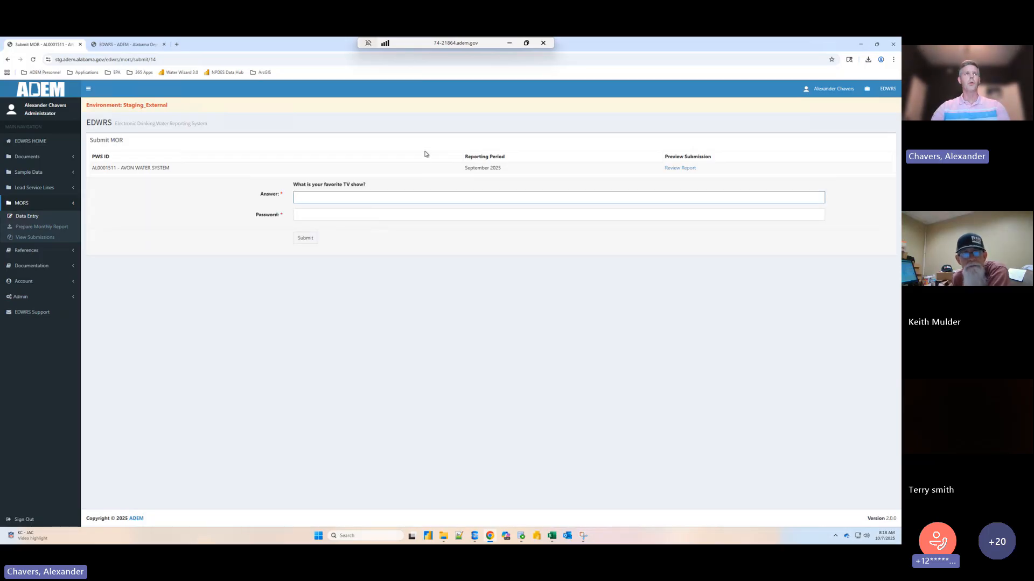
pyautogui.click(673, 169)
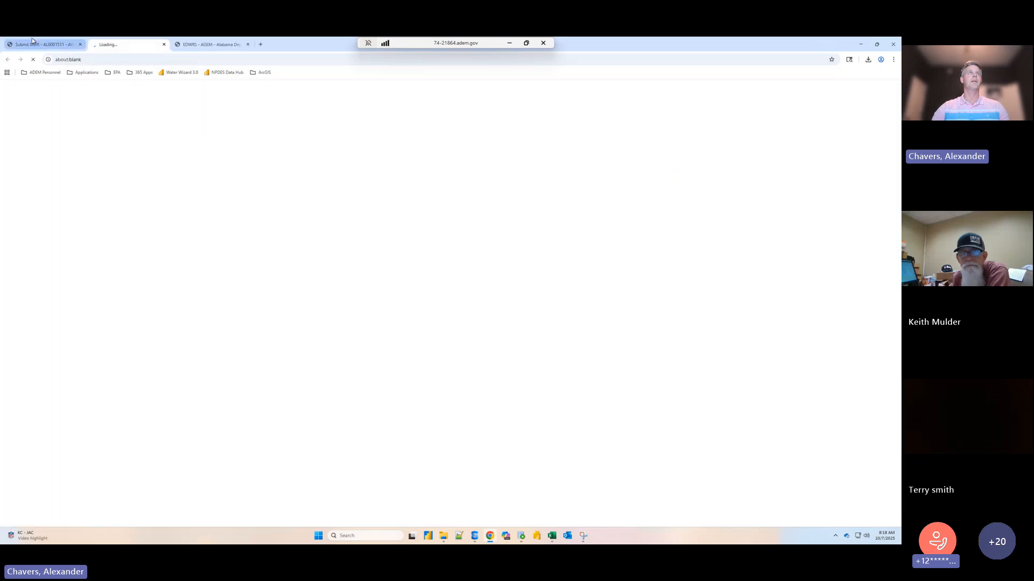
pyautogui.moveTo(35, 41)
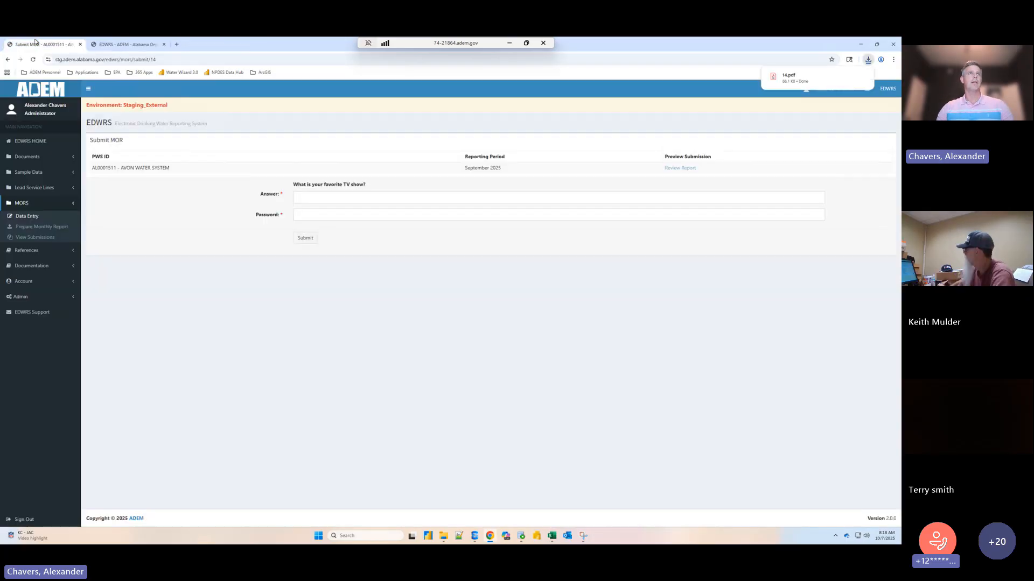
pyautogui.click(791, 77)
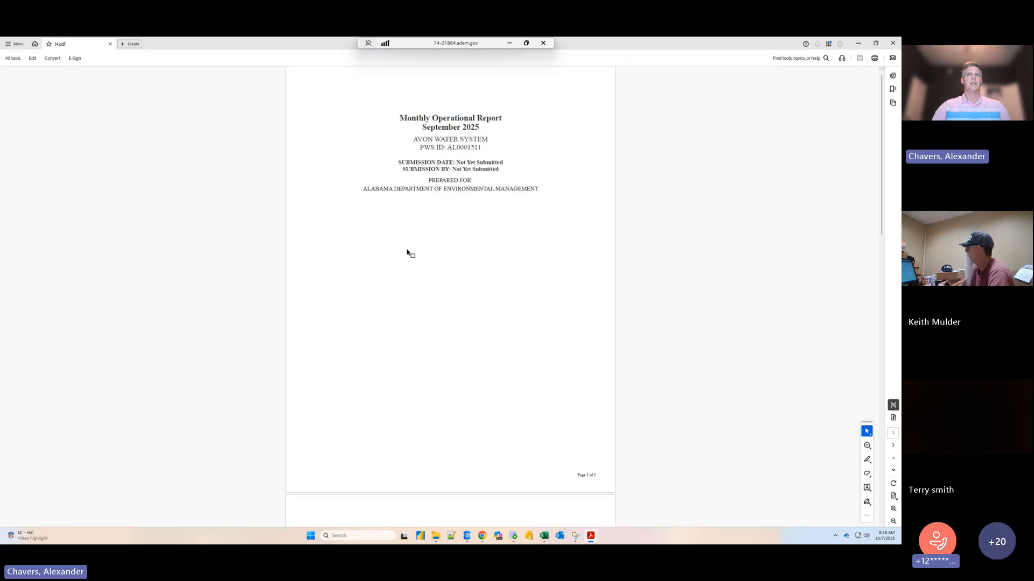
# - Examine the preview PDF's cover page, Water System Flow Balance Summary and comments
pyautogui.scroll(-1, 505, 287)
pyautogui.scroll(-5, 505, 287)
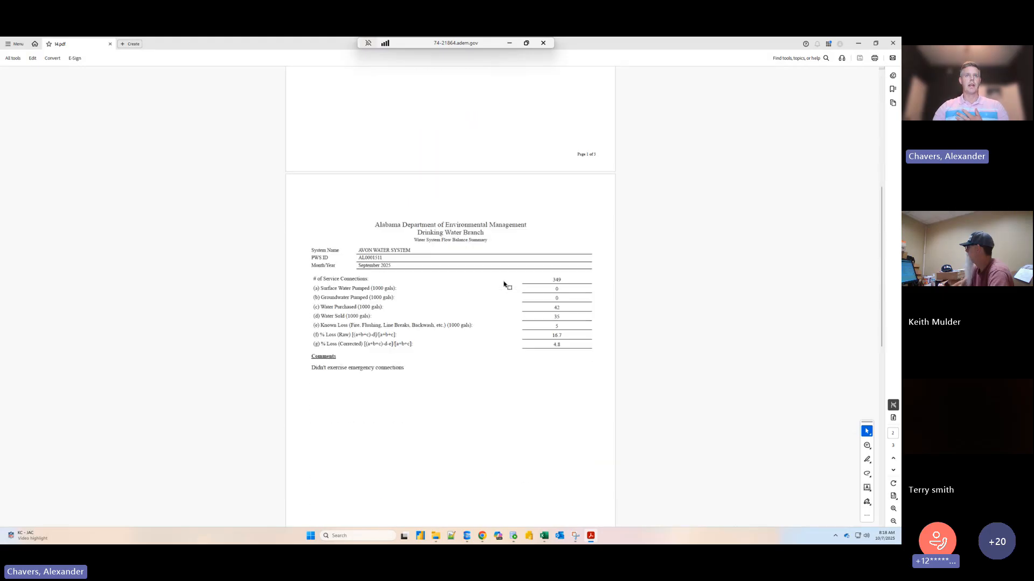
pyautogui.scroll(-1, 500, 288)
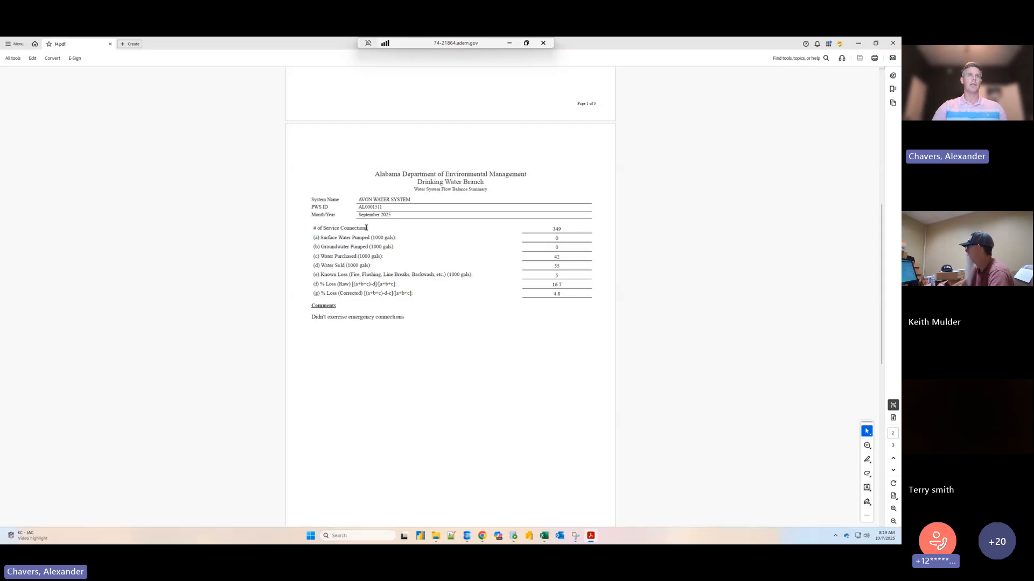
pyautogui.moveTo(315, 202); pyautogui.dragTo(585, 298)
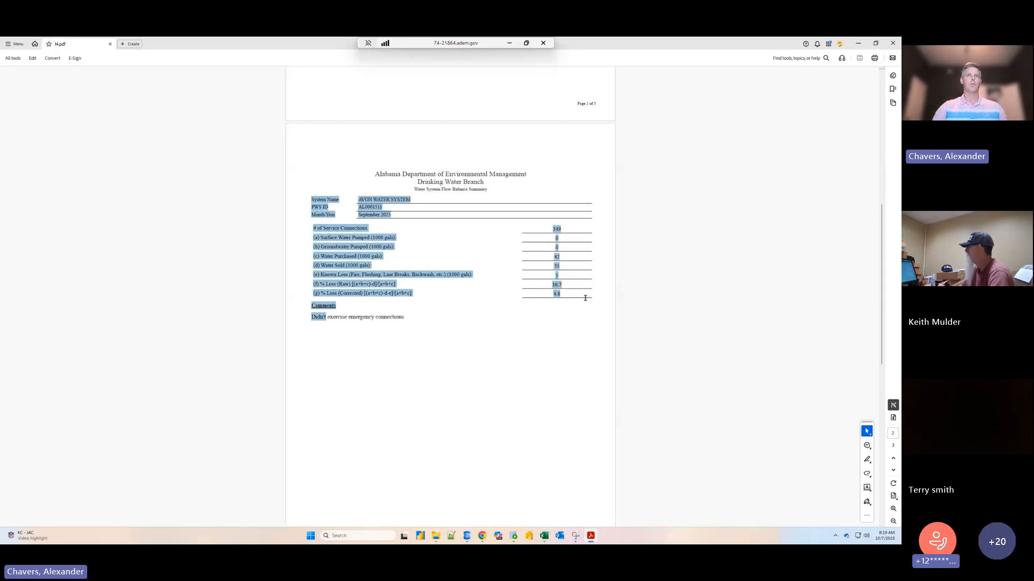
pyautogui.click(335, 329)
pyautogui.moveTo(314, 305); pyautogui.dragTo(432, 337)
pyautogui.click(431, 337)
# - Examine the Interconnections facility group and its daily flow and chlorine table in the PDF, and return to the cover page
pyautogui.scroll(-3, 434, 342)
pyautogui.scroll(-5, 431, 344)
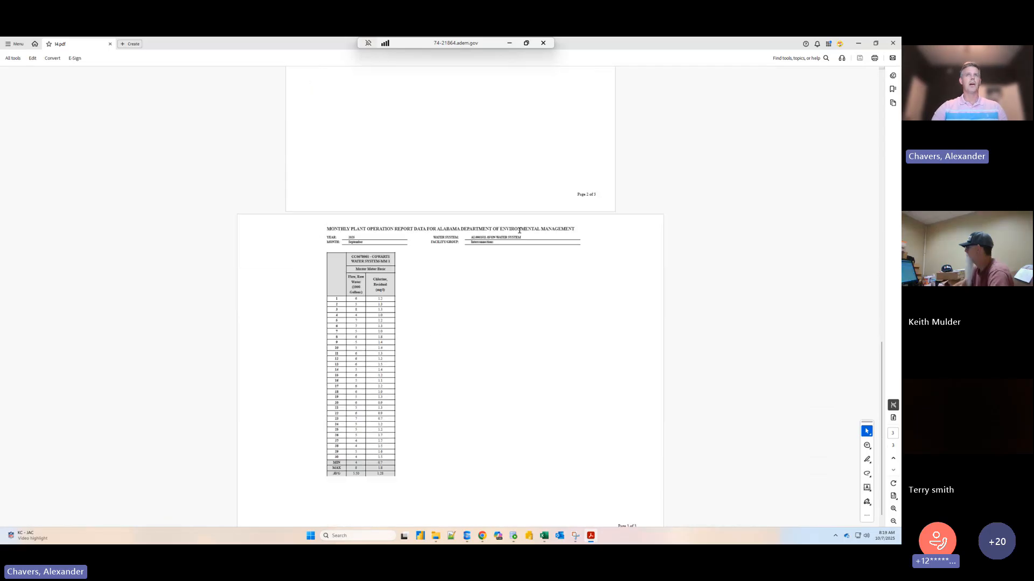
pyautogui.moveTo(495, 243); pyautogui.dragTo(471, 243)
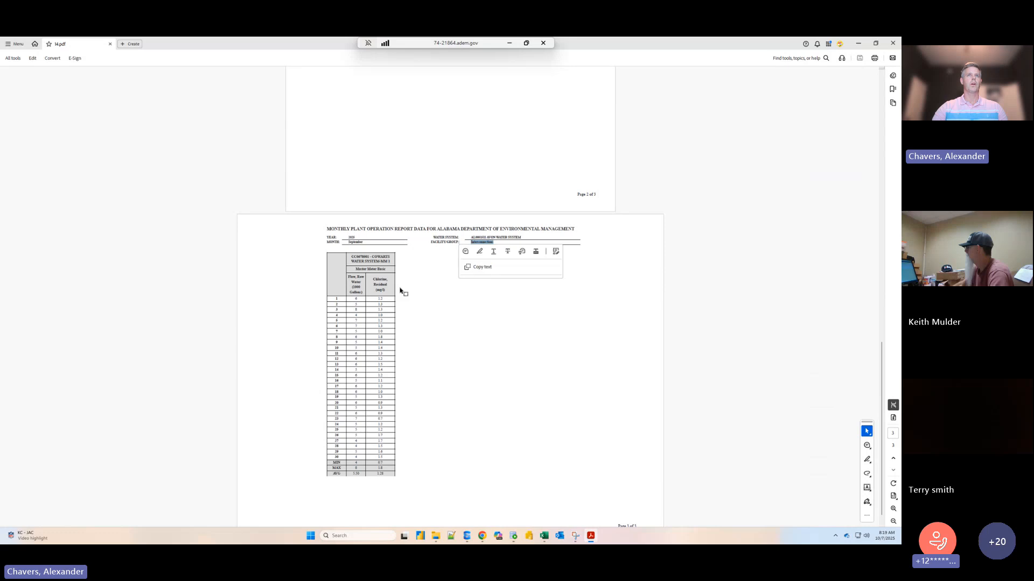
pyautogui.click(365, 330)
pyautogui.scroll(-1, 373, 425)
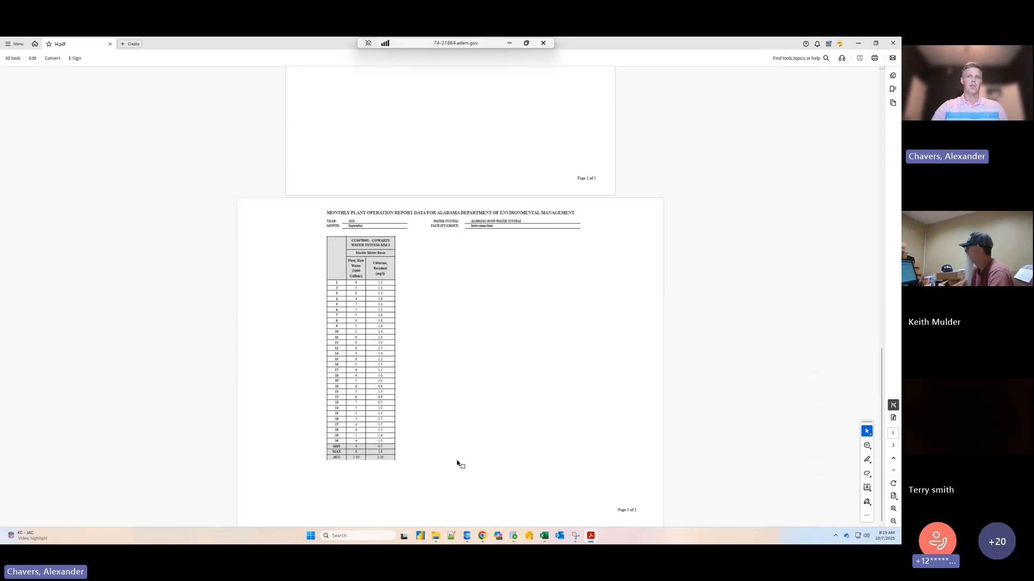
pyautogui.scroll(15, 557, 410)
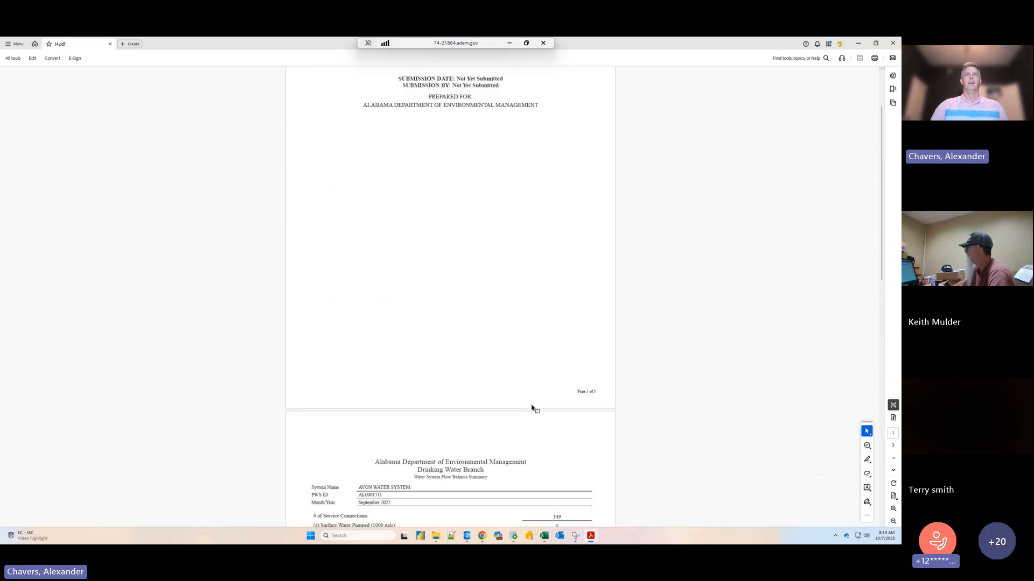
# - Examine the submission date and submitted-by lines on the preview's cover page, and close the PDF
pyautogui.scroll(2, 532, 409)
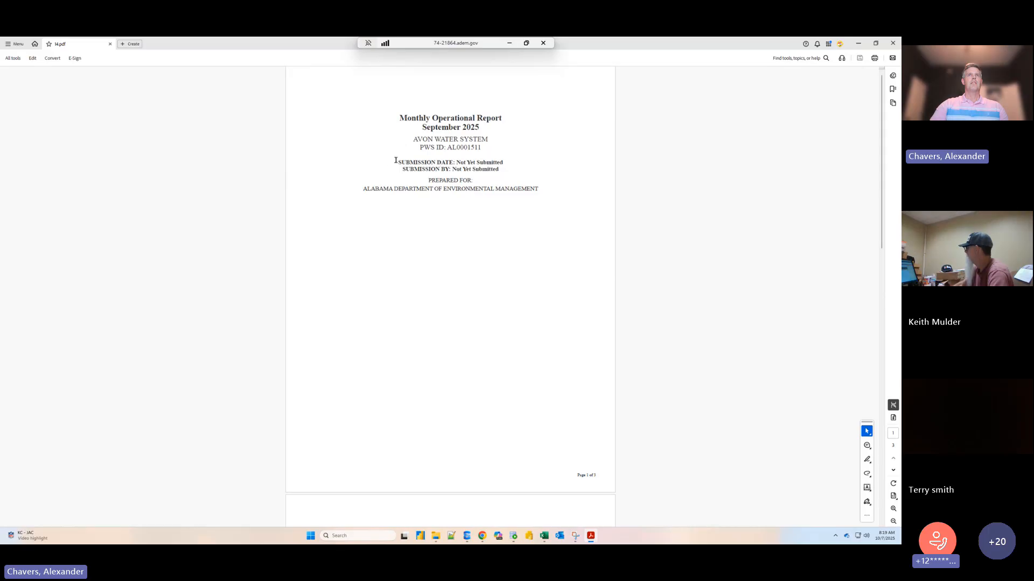
pyautogui.moveTo(396, 160); pyautogui.dragTo(503, 169)
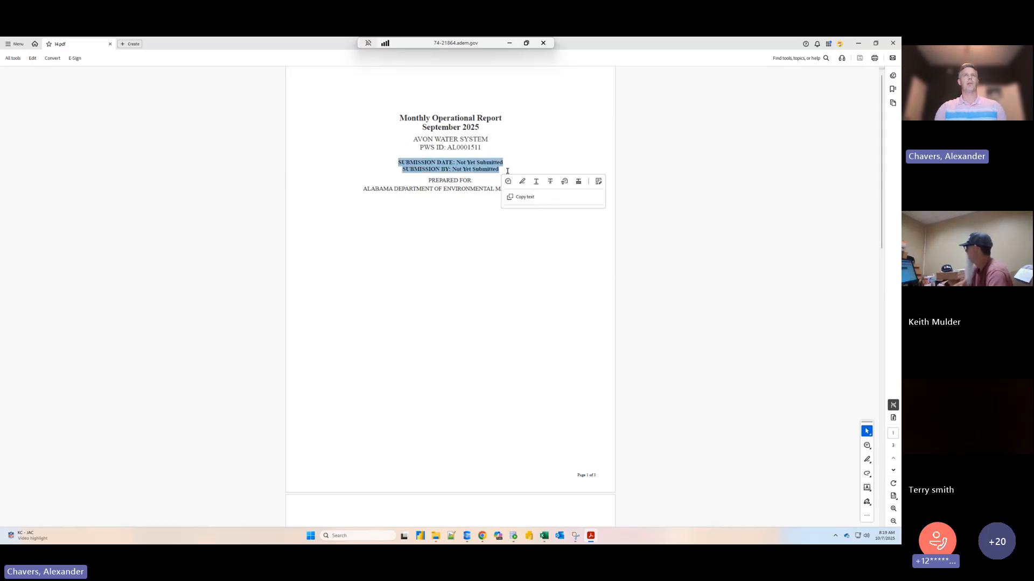
pyautogui.click(504, 164)
pyautogui.moveTo(504, 164); pyautogui.dragTo(459, 165)
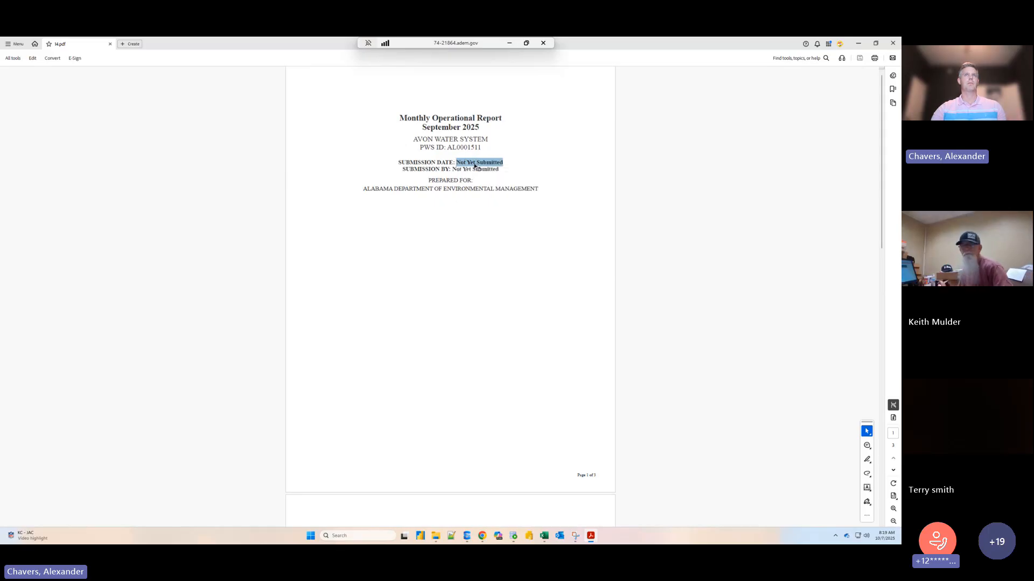
pyautogui.click(499, 168)
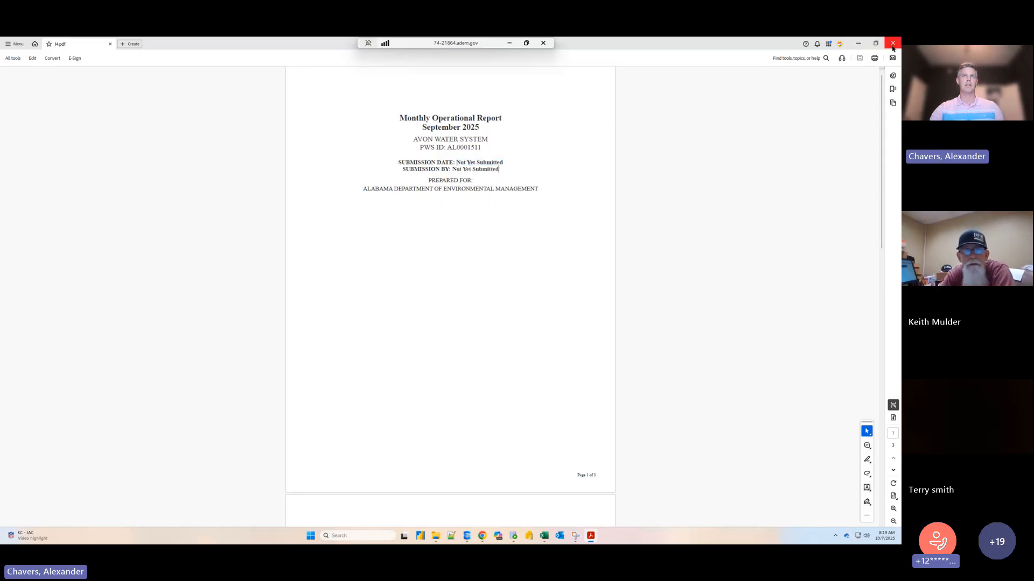
pyautogui.moveTo(503, 163); pyautogui.dragTo(438, 164)
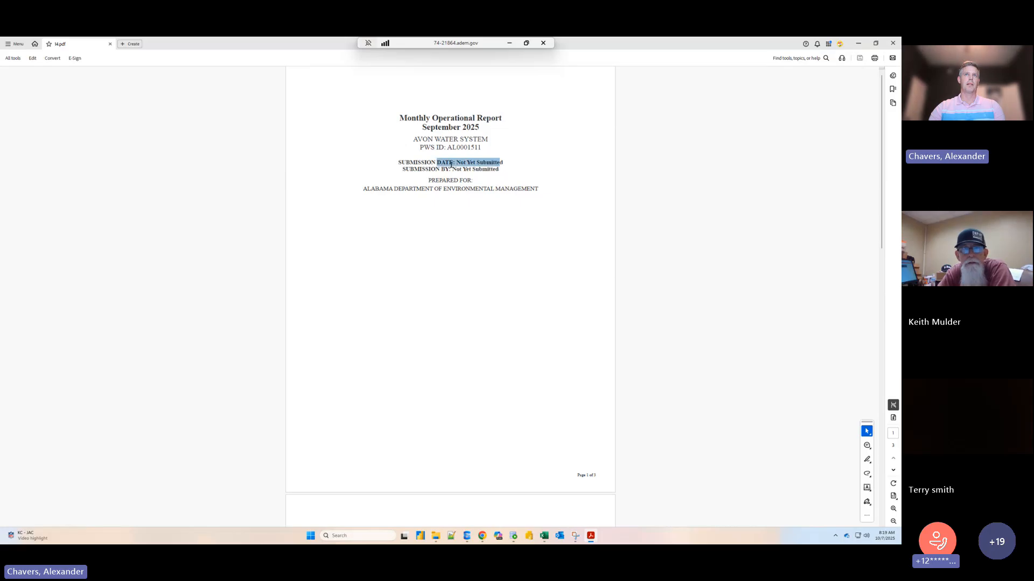
pyautogui.click(490, 169)
pyautogui.click(895, 44)
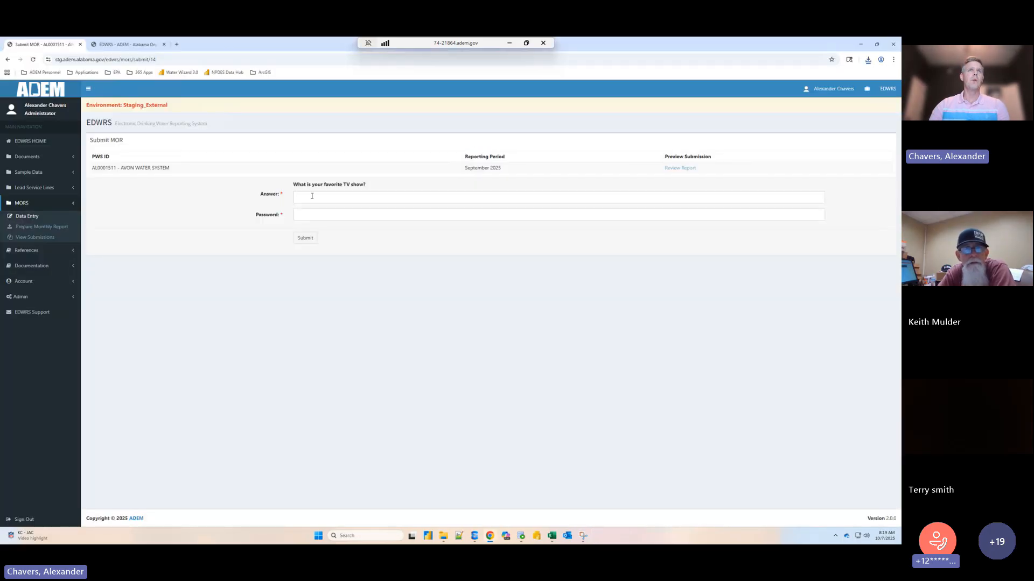
# - Look up the saved security answers, enter the favorite TV show answer and account password, submit the September 2025 report, and dismiss the notification
pyautogui.click(312, 196)
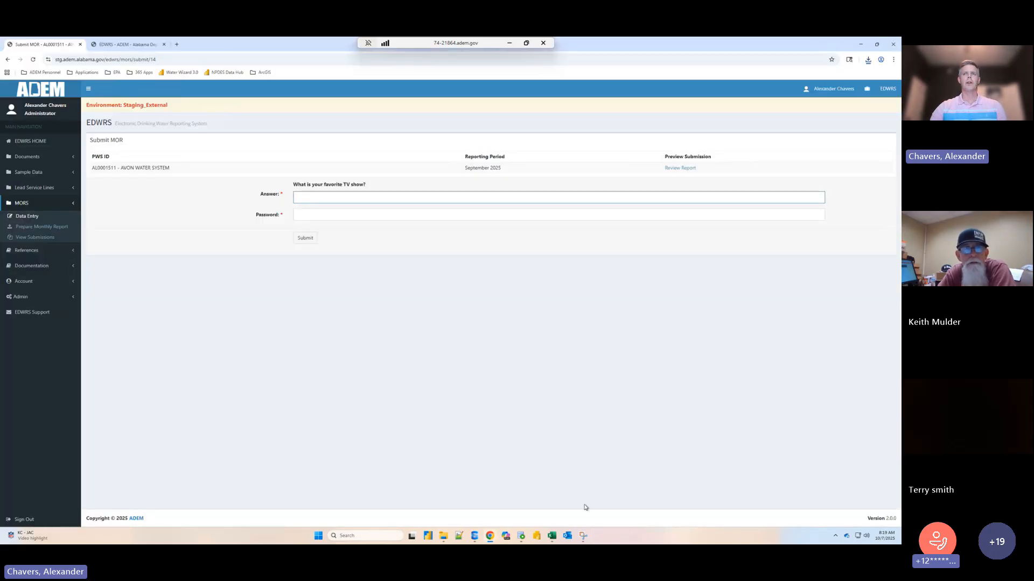
pyautogui.click(582, 536)
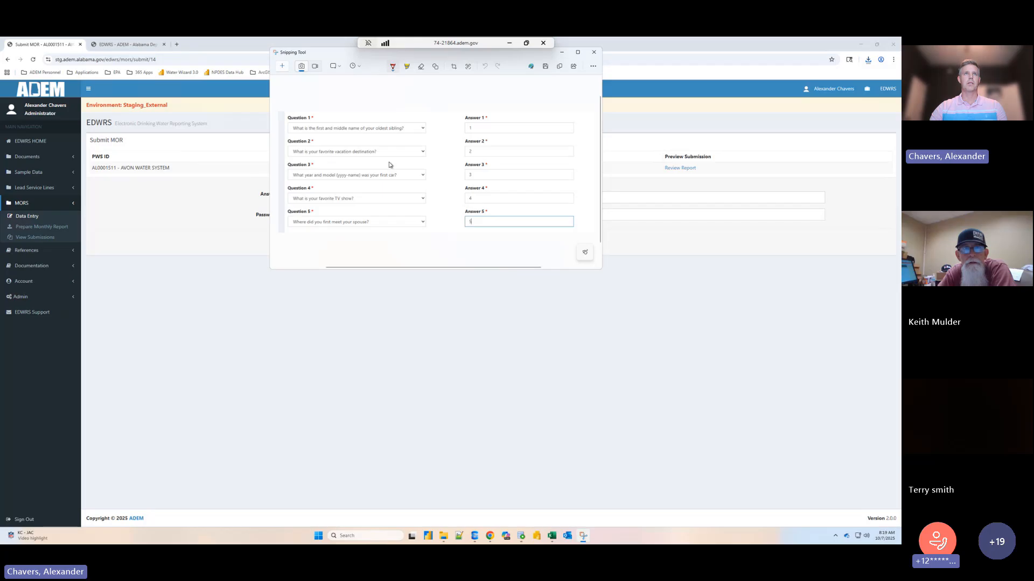
pyautogui.click(612, 252)
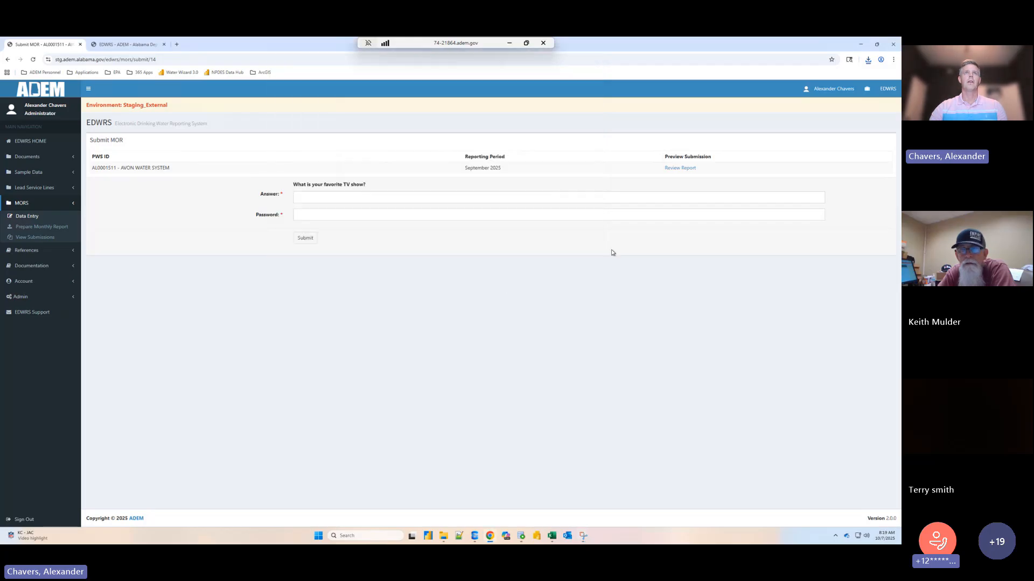
pyautogui.click(365, 199)
pyautogui.press('Tab')
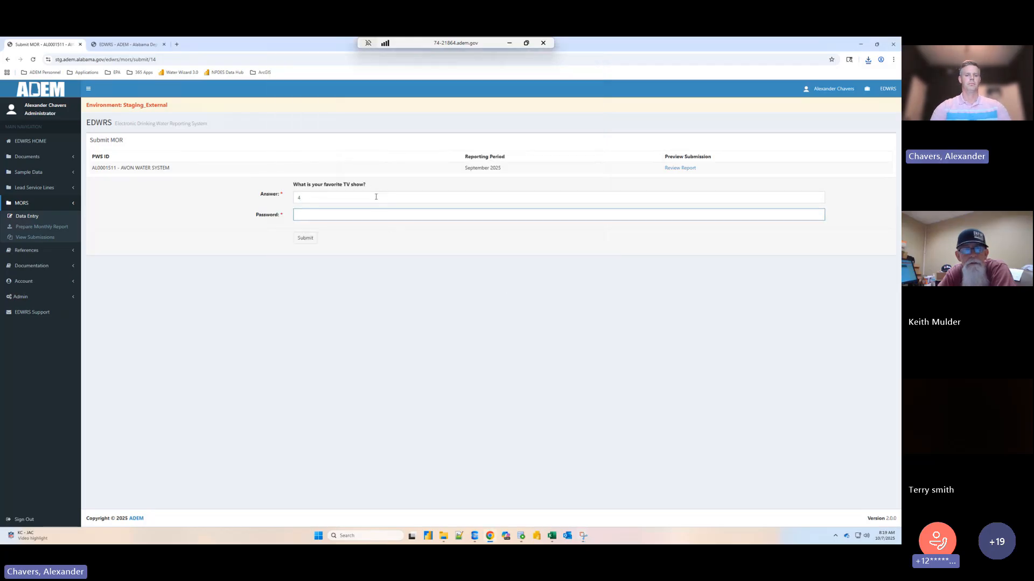
pyautogui.write('•••••')
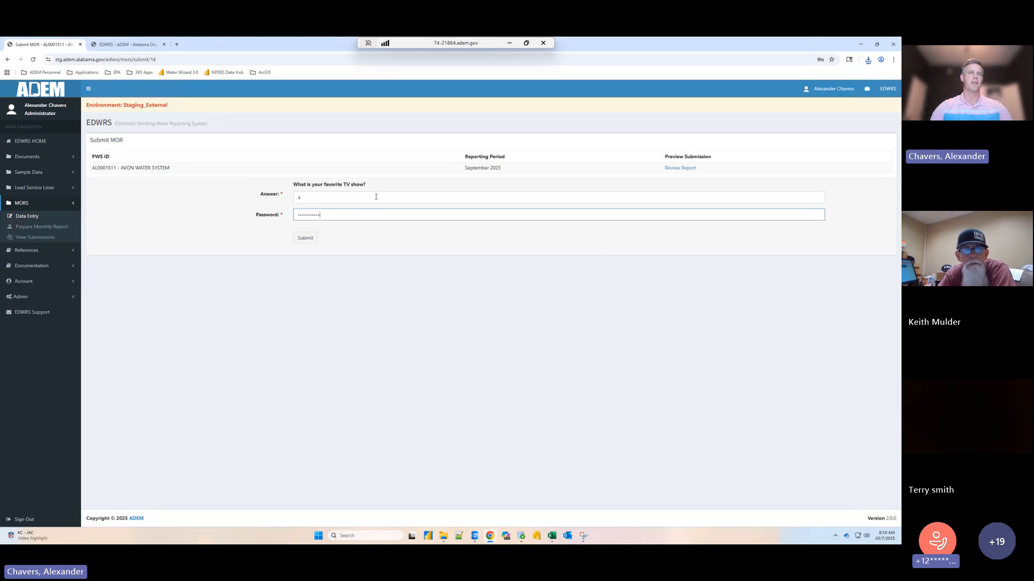
pyautogui.click(303, 241)
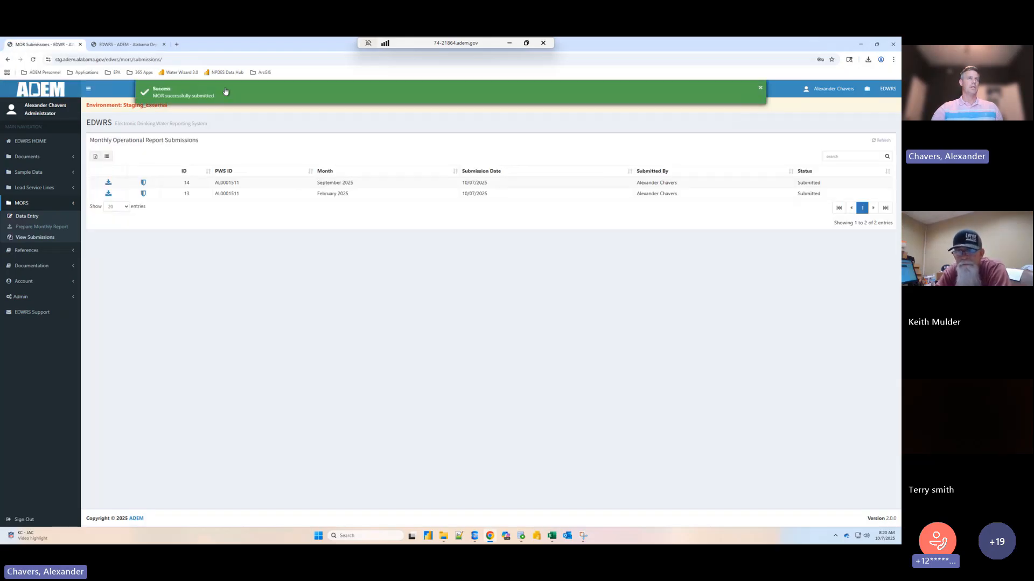
pyautogui.click(244, 87)
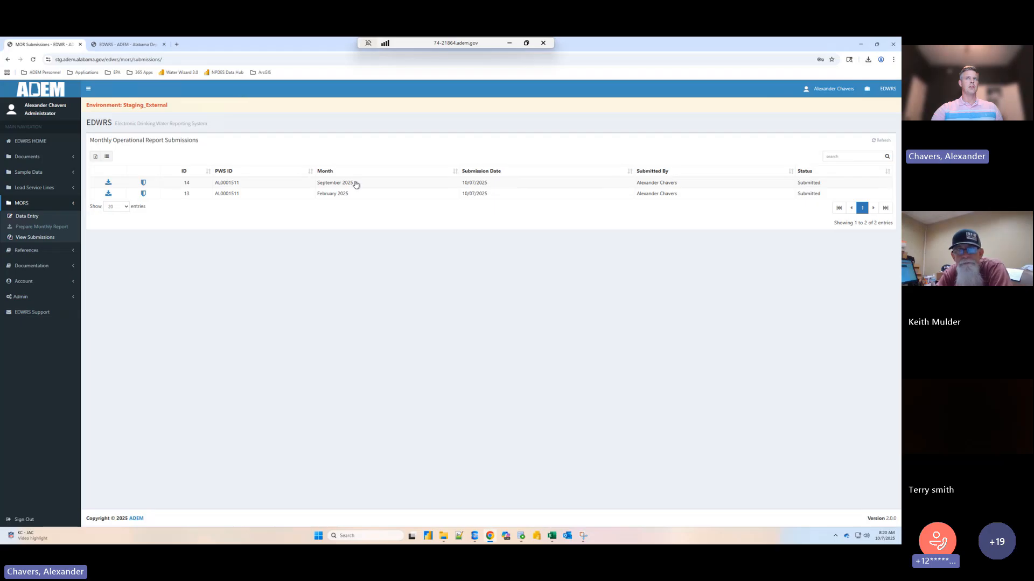
pyautogui.click(109, 187)
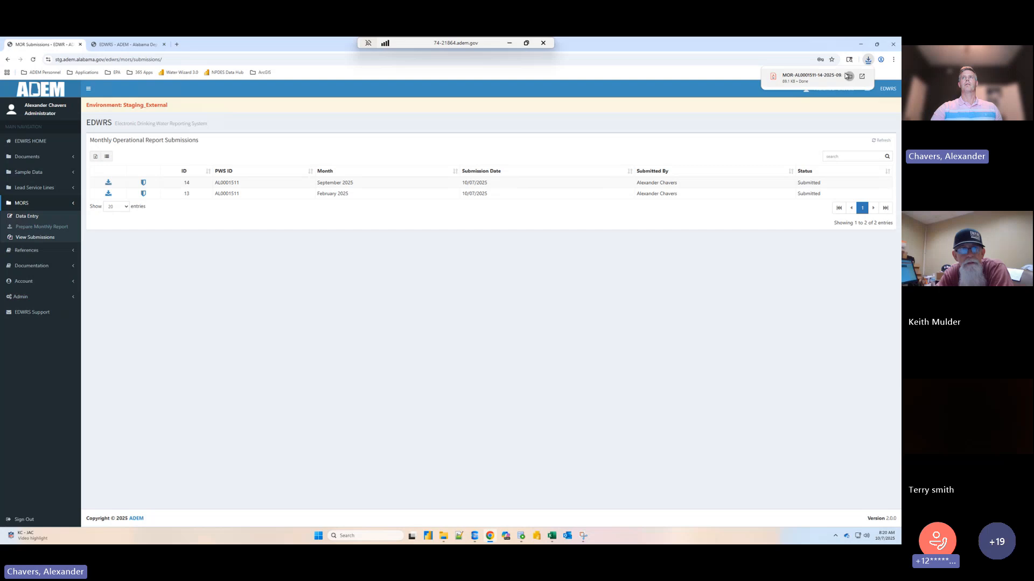
pyautogui.click(848, 76)
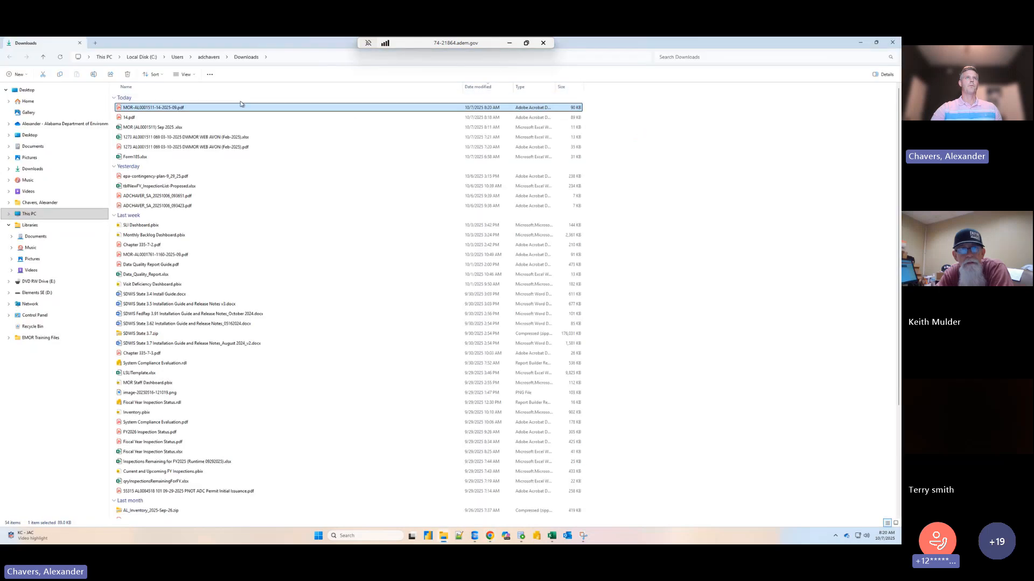
pyautogui.doubleClick(239, 107)
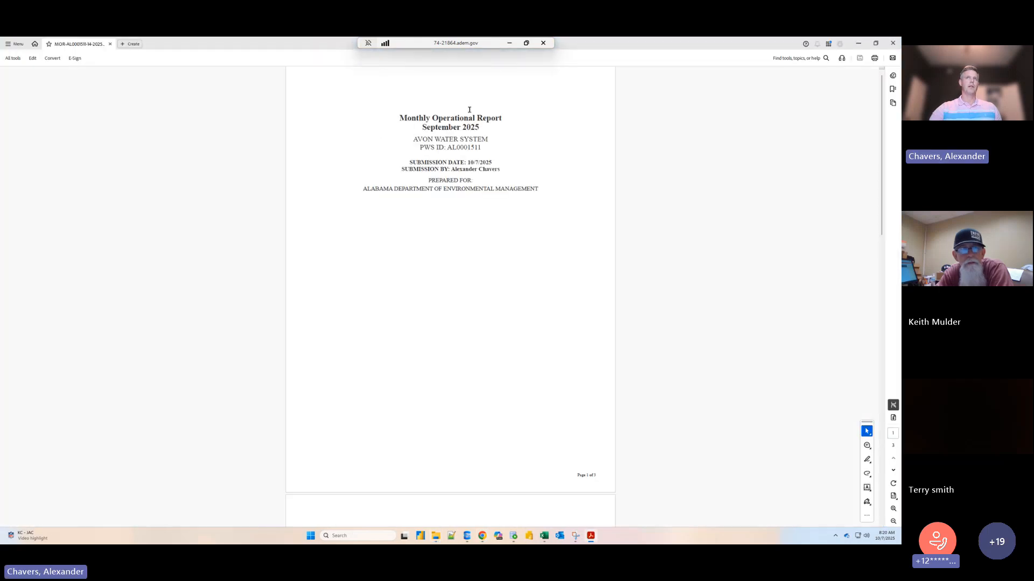
# - Examine the submitted PDF's submission details, flow balance summary and comments, and close it along with the Downloads folder
pyautogui.moveTo(498, 171); pyautogui.dragTo(411, 162)
pyautogui.click(565, 156)
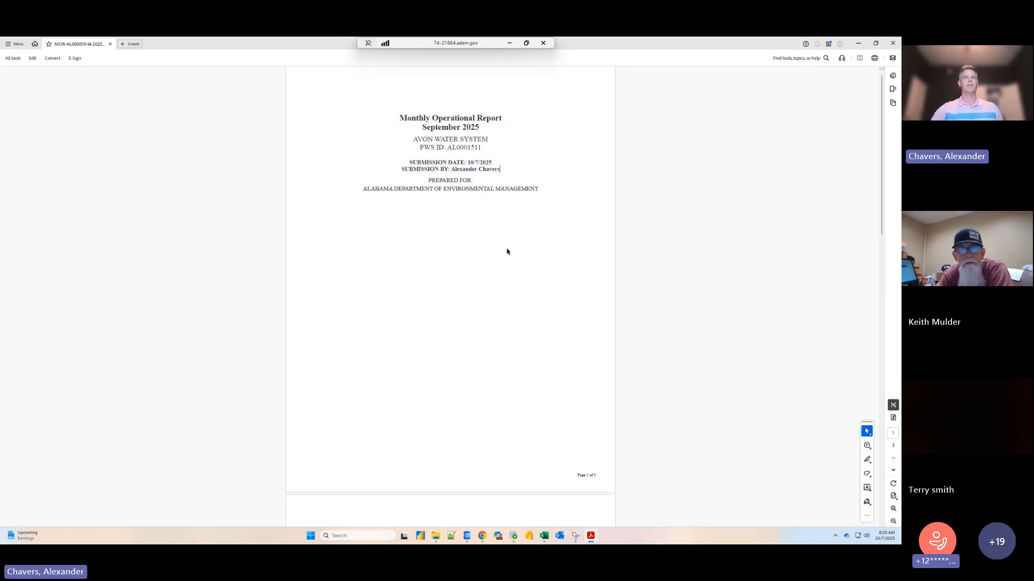
pyautogui.scroll(-5, 506, 252)
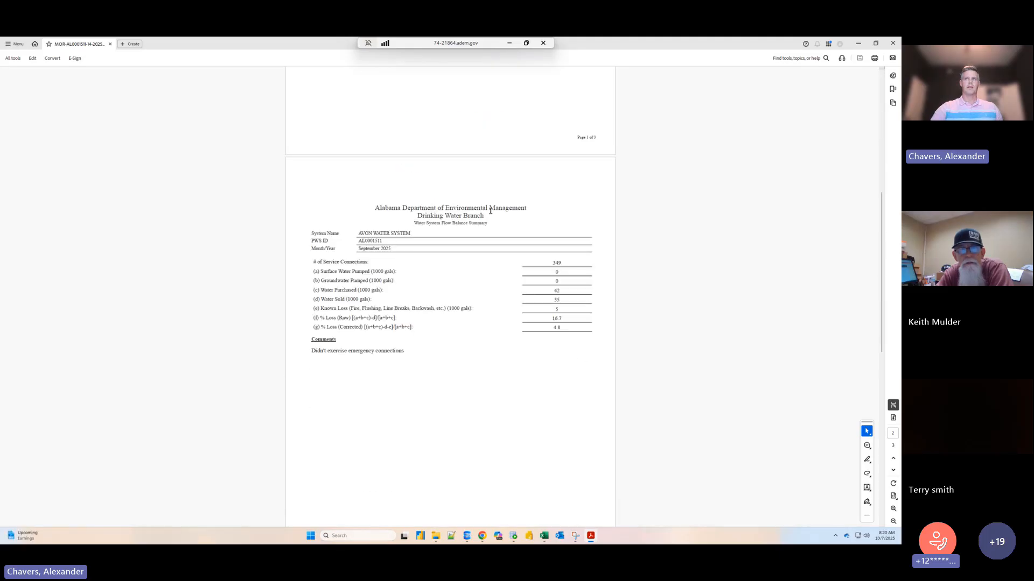
pyautogui.scroll(-5, 473, 293)
pyautogui.scroll(2, 479, 286)
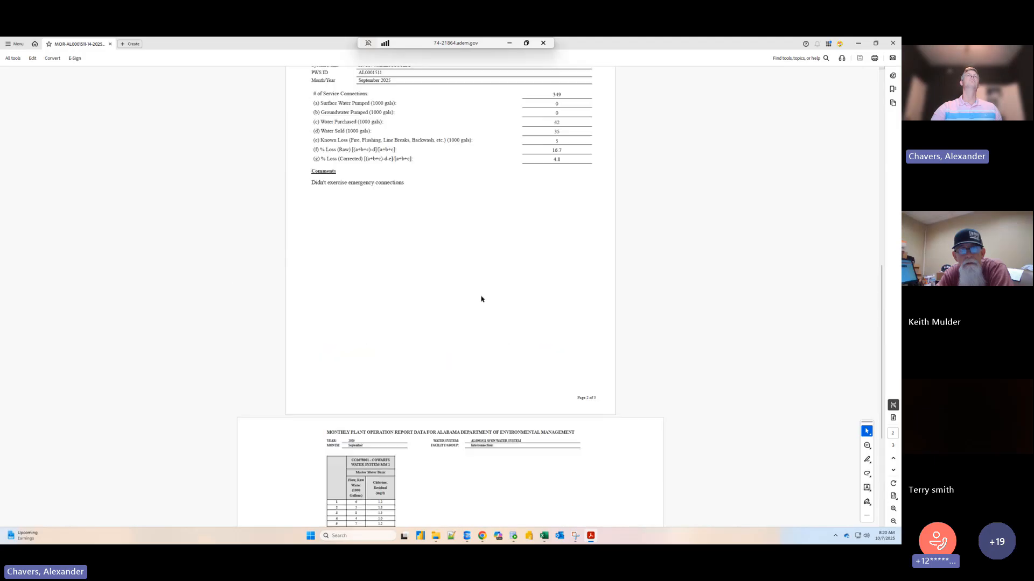
pyautogui.scroll(8, 484, 300)
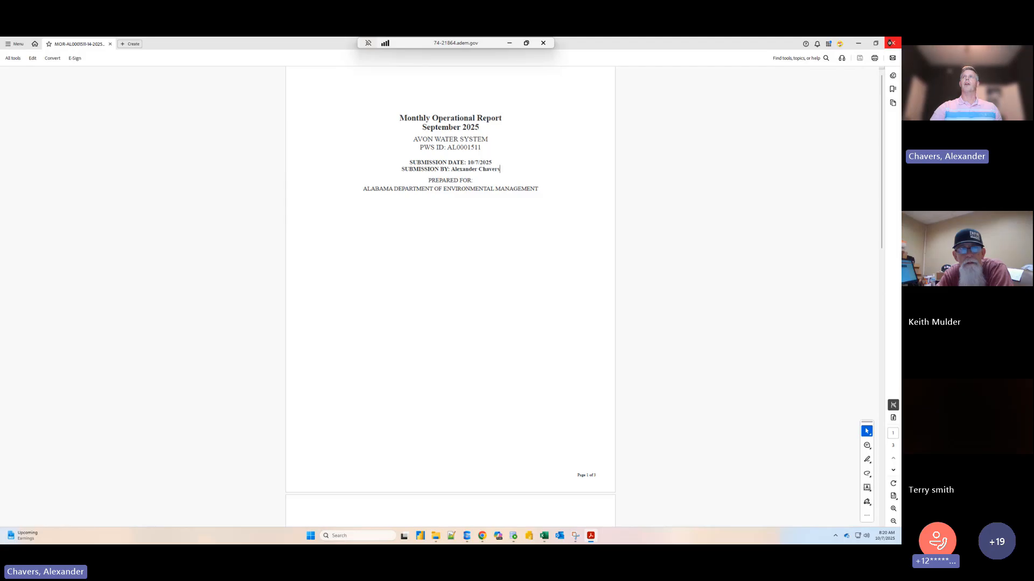
pyautogui.click(891, 43)
pyautogui.click(891, 42)
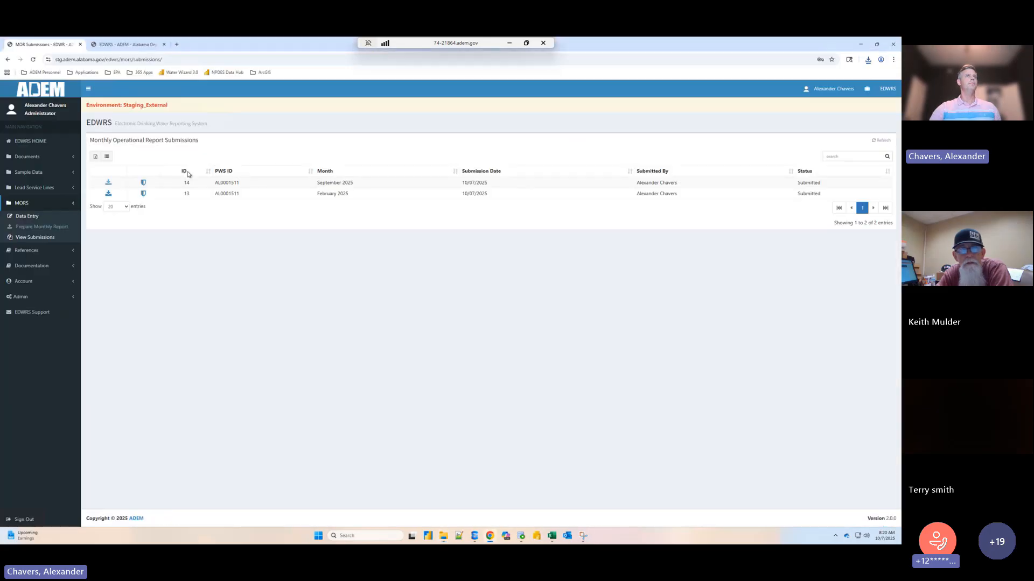
# - Check the Pending Reports list, and open Avon Water System's September 2025 monthly data entry for the Interconnections group
pyautogui.click(29, 227)
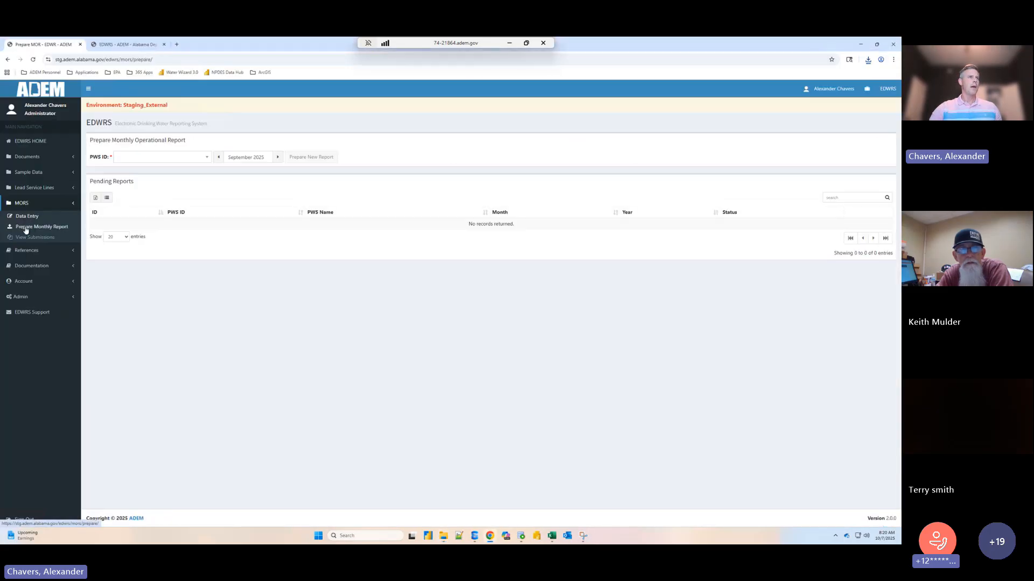
pyautogui.moveTo(89, 179); pyautogui.dragTo(677, 222)
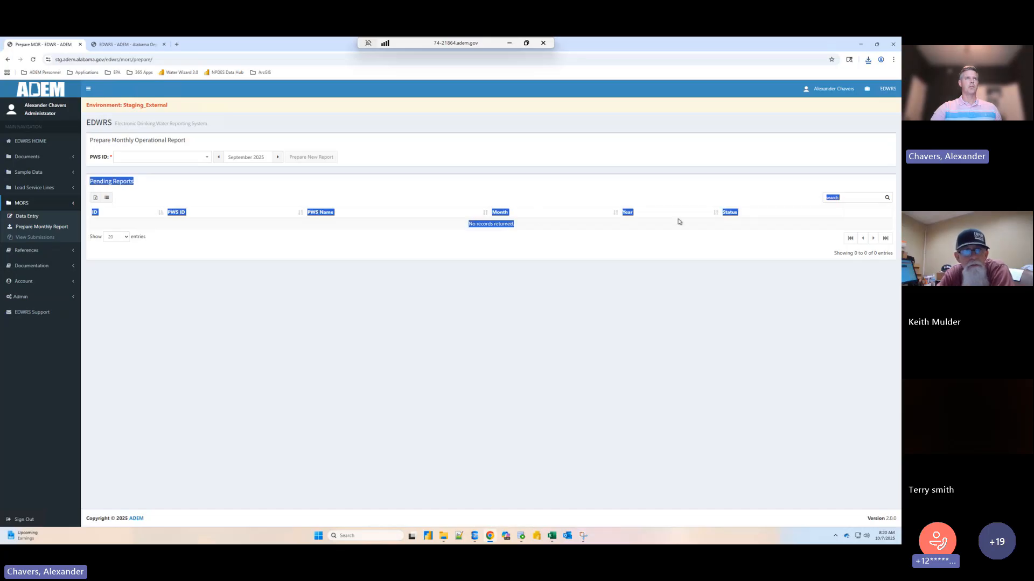
pyautogui.click(28, 217)
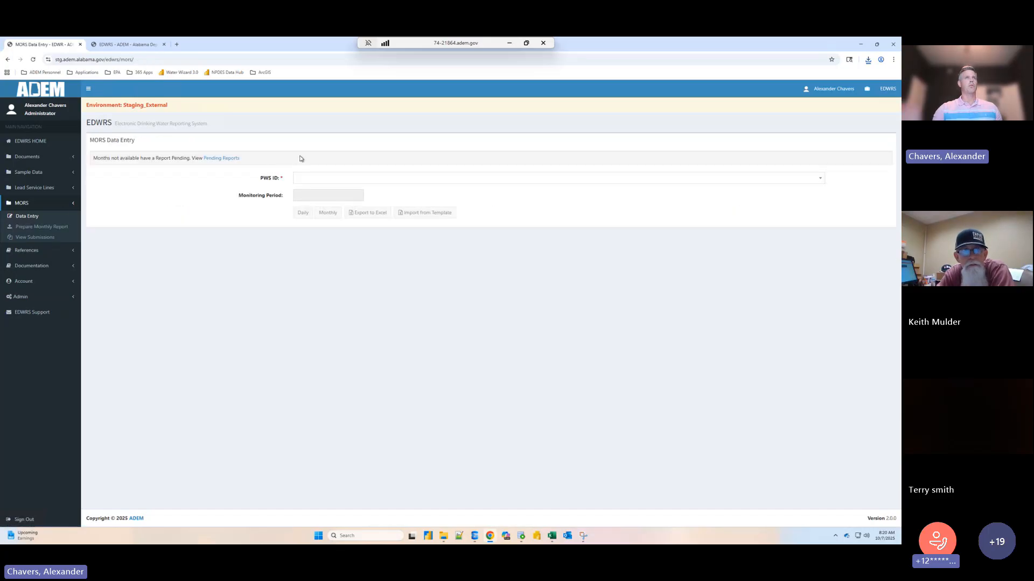
pyautogui.click(311, 178)
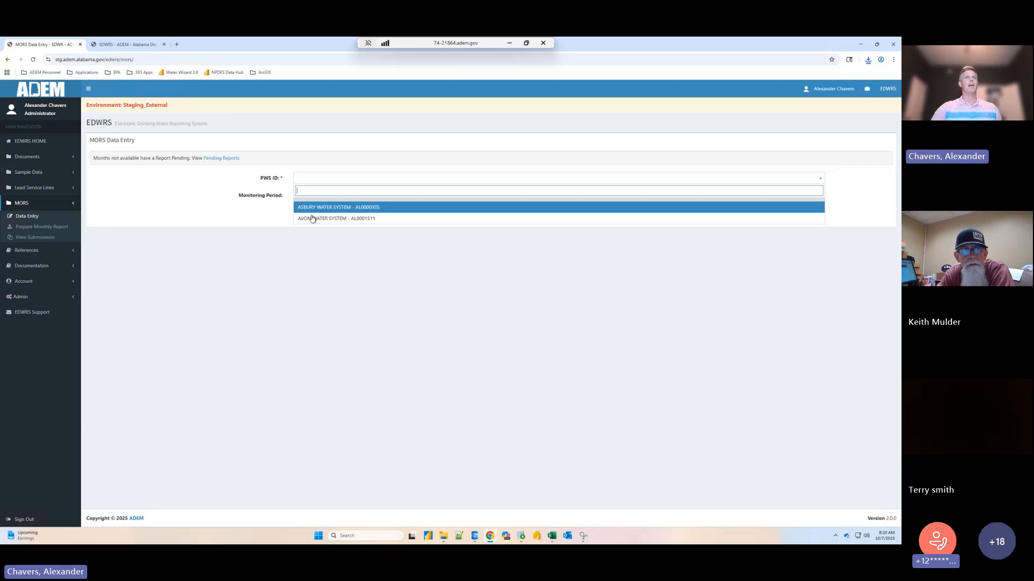
pyautogui.click(311, 208)
pyautogui.click(303, 197)
pyautogui.click(303, 269)
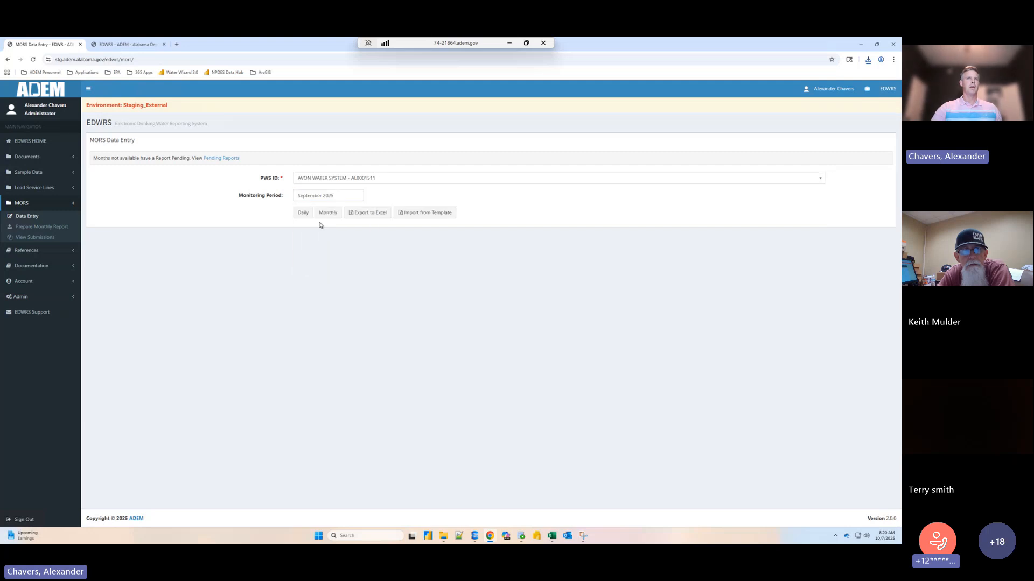
pyautogui.click(327, 213)
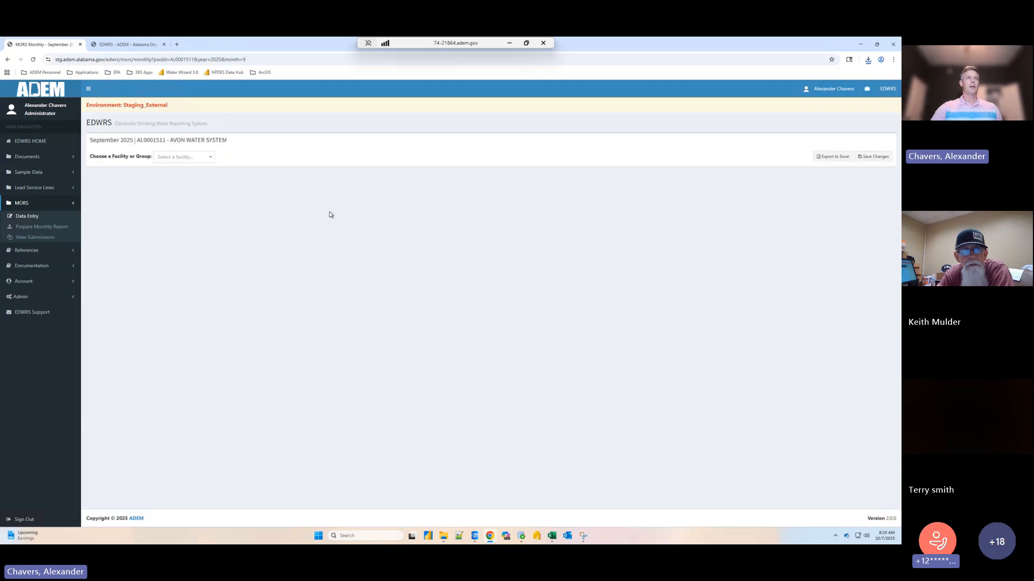
pyautogui.click(187, 158)
pyautogui.click(191, 181)
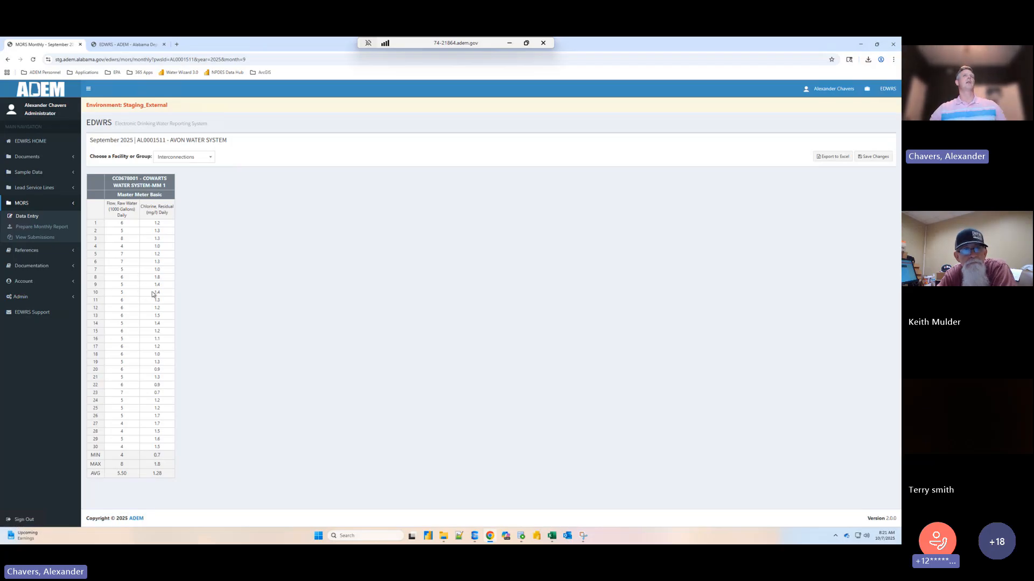
# - Return to MORS data entry and select Asbury Water System with September 2025 as the monitoring period
pyautogui.click(31, 218)
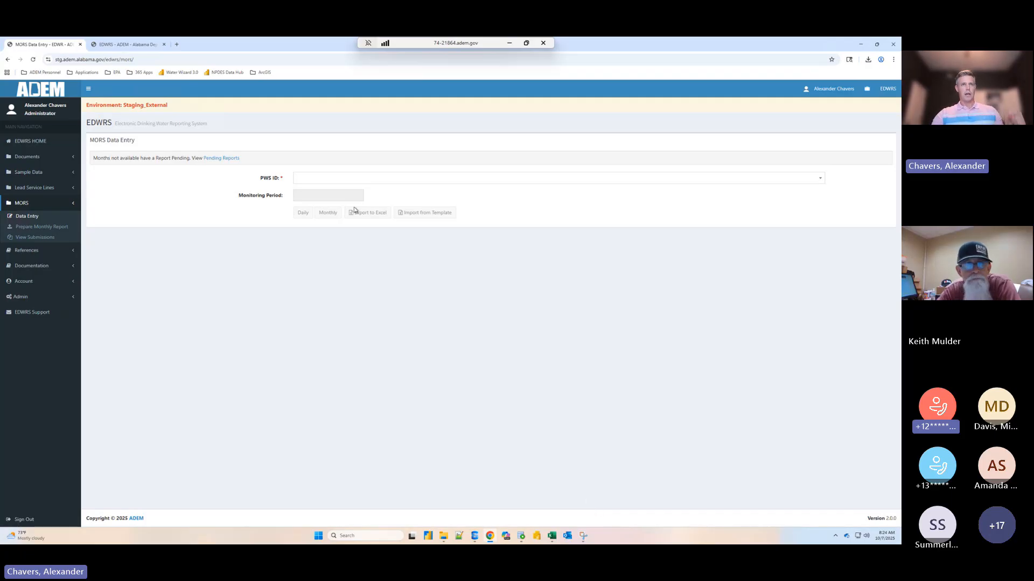
pyautogui.click(315, 182)
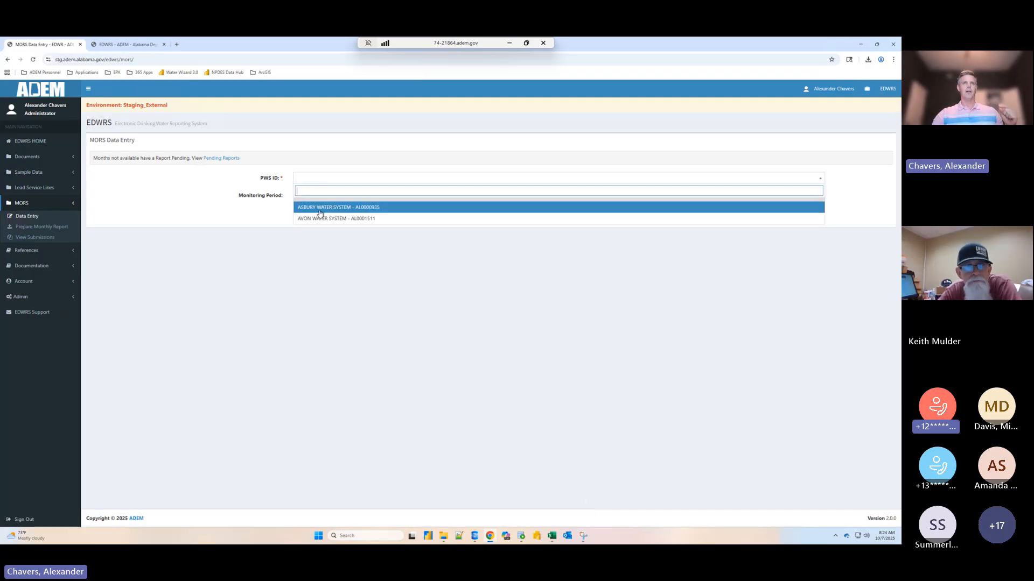
pyautogui.click(379, 240)
pyautogui.click(312, 179)
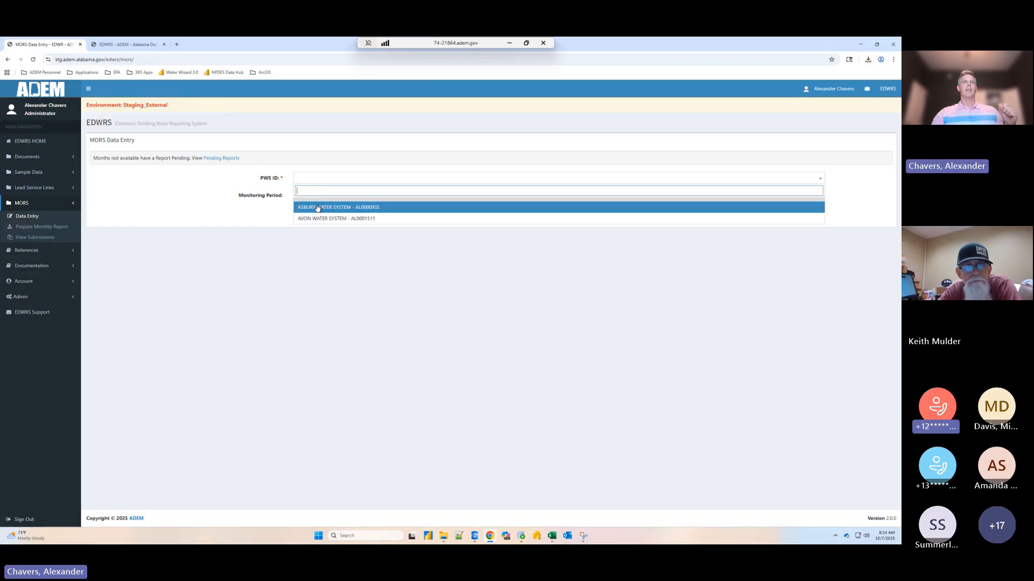
pyautogui.click(318, 203)
pyautogui.click(325, 194)
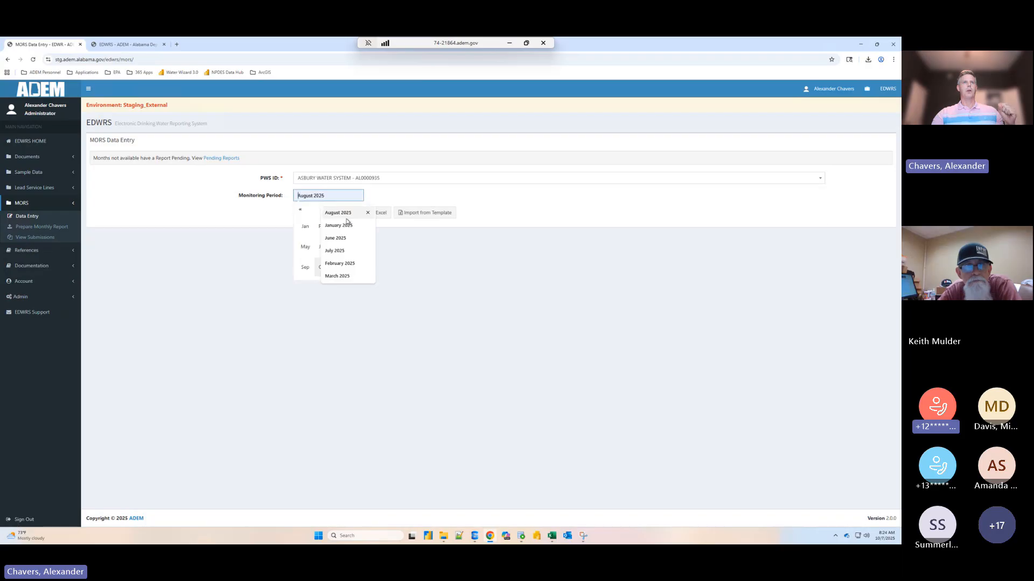
pyautogui.click(302, 270)
pyautogui.click(347, 181)
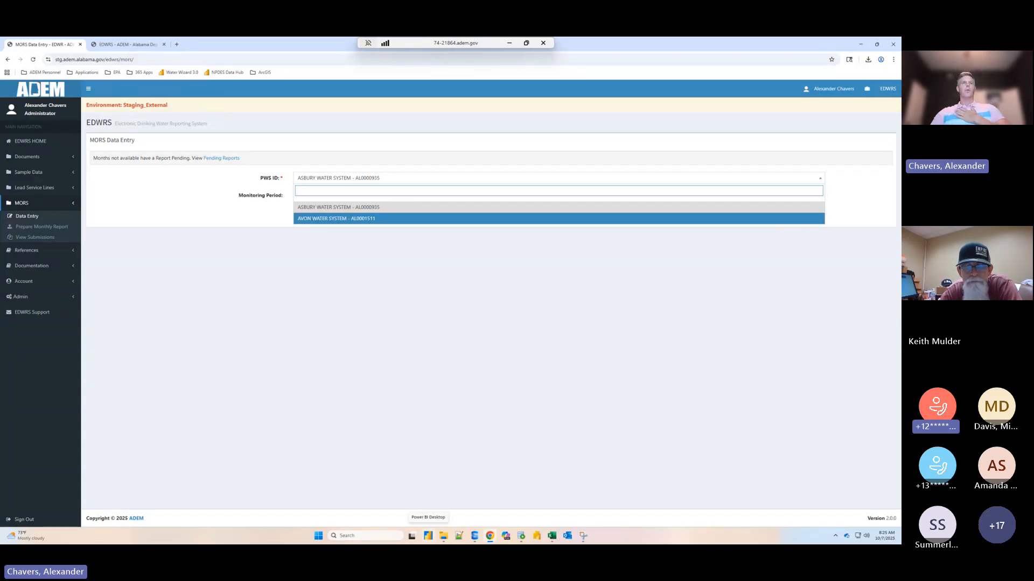
pyautogui.click(343, 178)
pyautogui.click(342, 179)
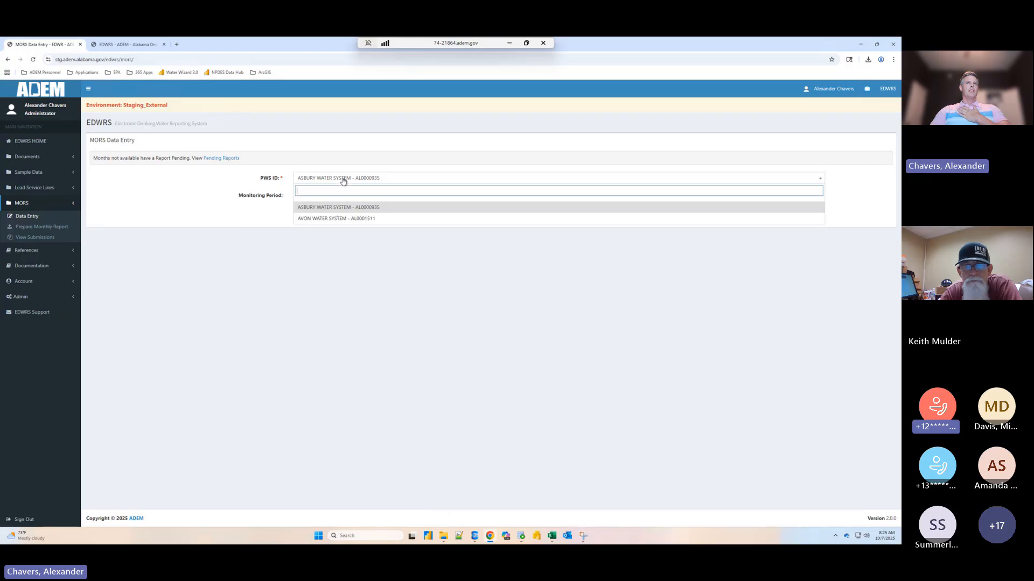
pyautogui.click(307, 209)
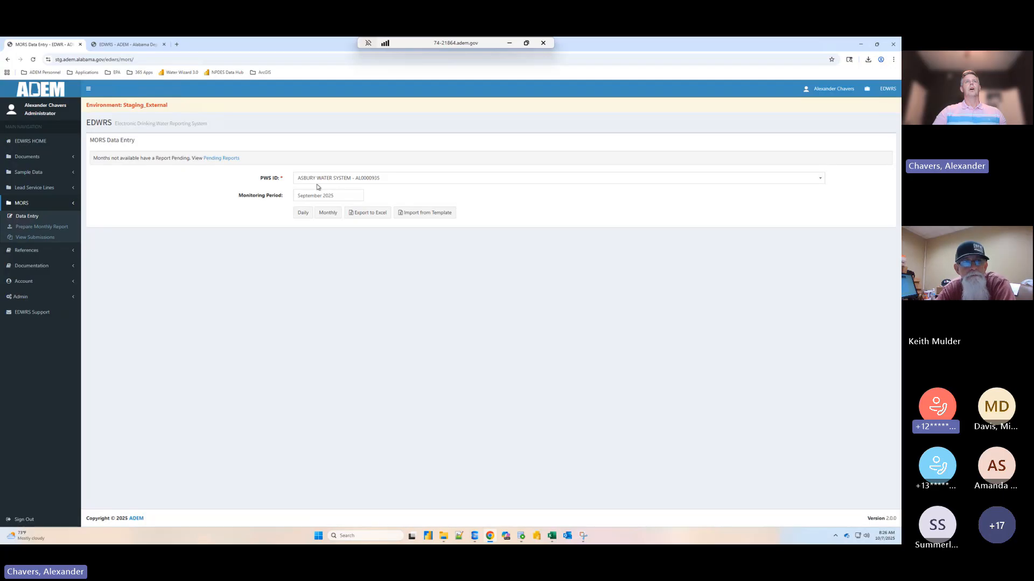
# - Export Asbury Water System's September 2025 data entry template to Excel and open the downloaded workbook
pyautogui.click(317, 184)
pyautogui.click(317, 183)
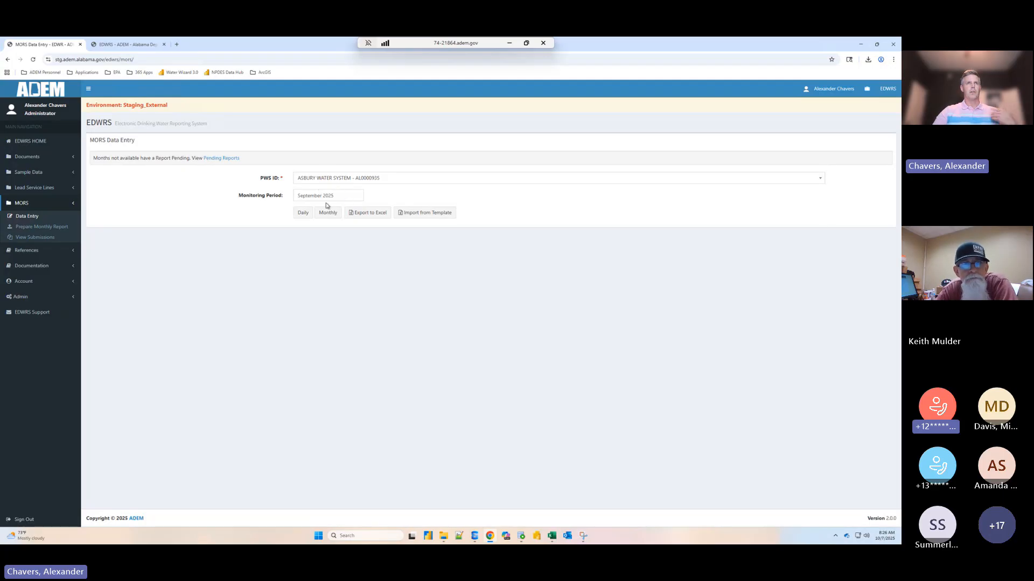
pyautogui.click(369, 216)
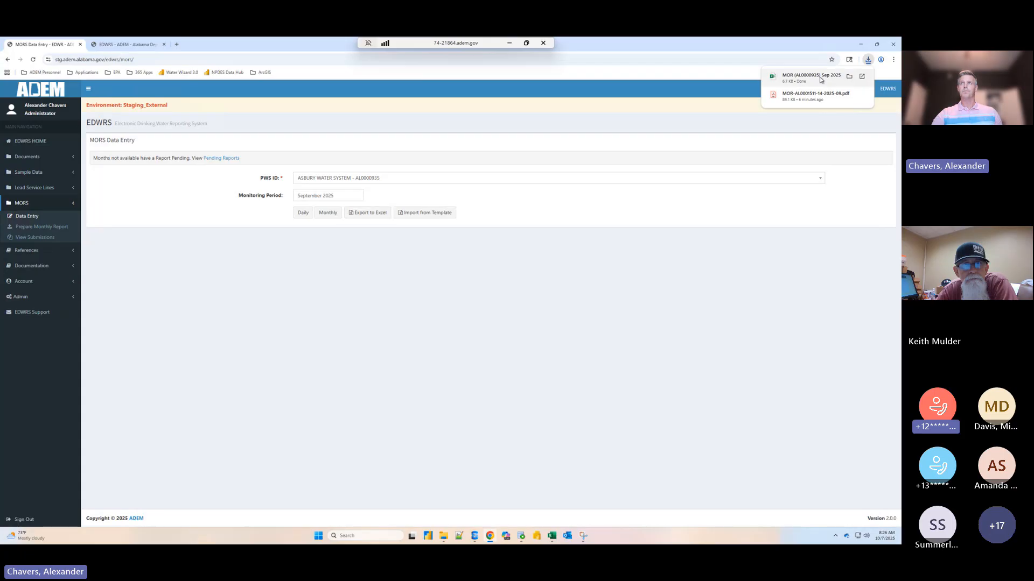
pyautogui.click(820, 79)
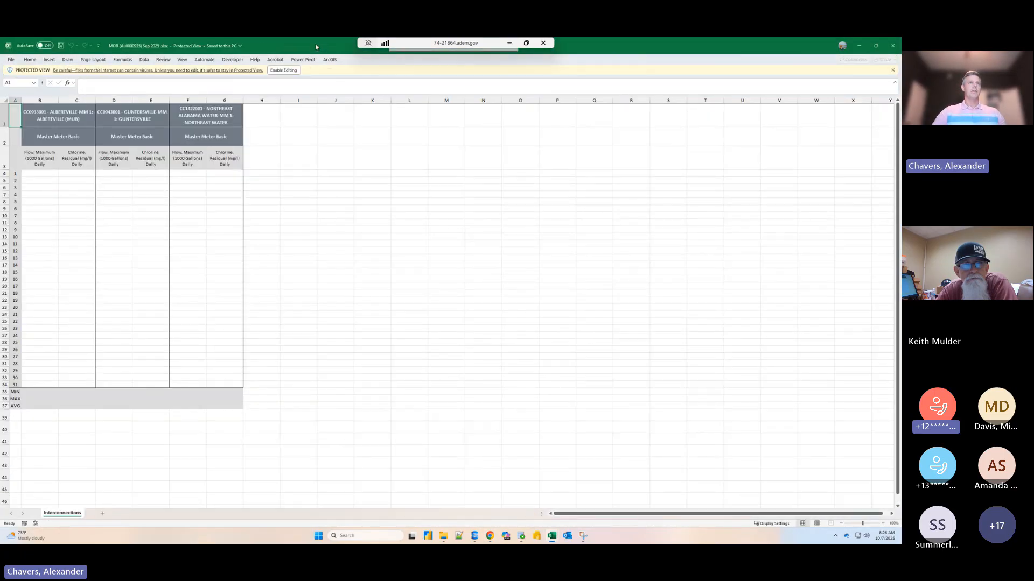
pyautogui.moveTo(316, 46); pyautogui.dragTo(371, 122)
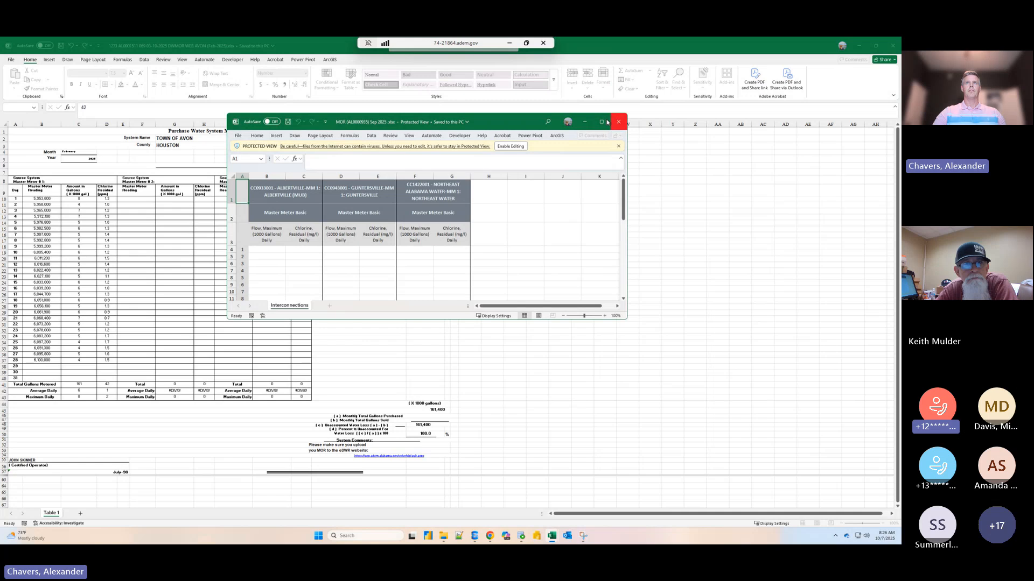
pyautogui.click(605, 122)
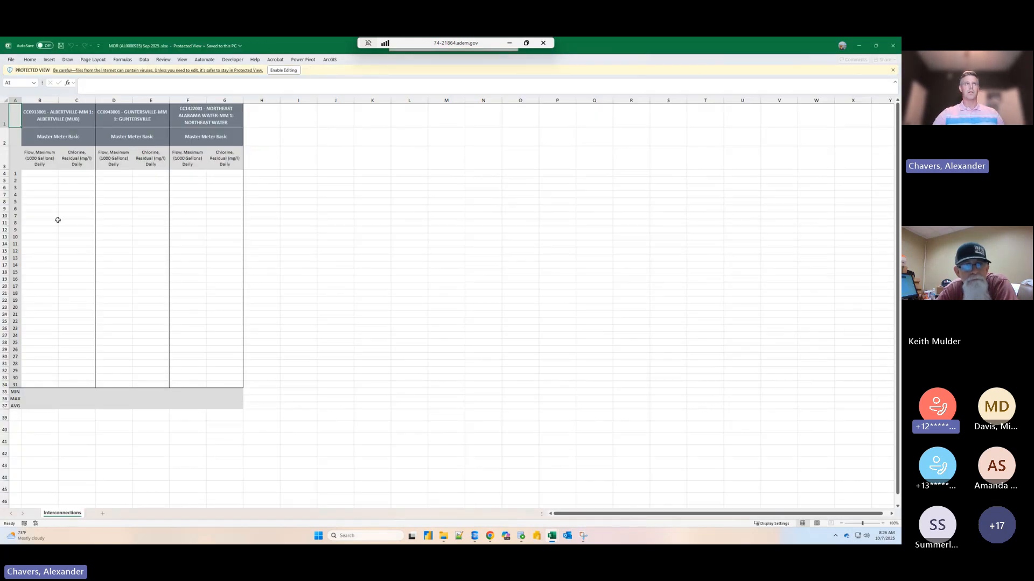
# - Enable editing of the exported September 2025 Interconnections workbook
pyautogui.click(59, 220)
pyautogui.click(39, 173)
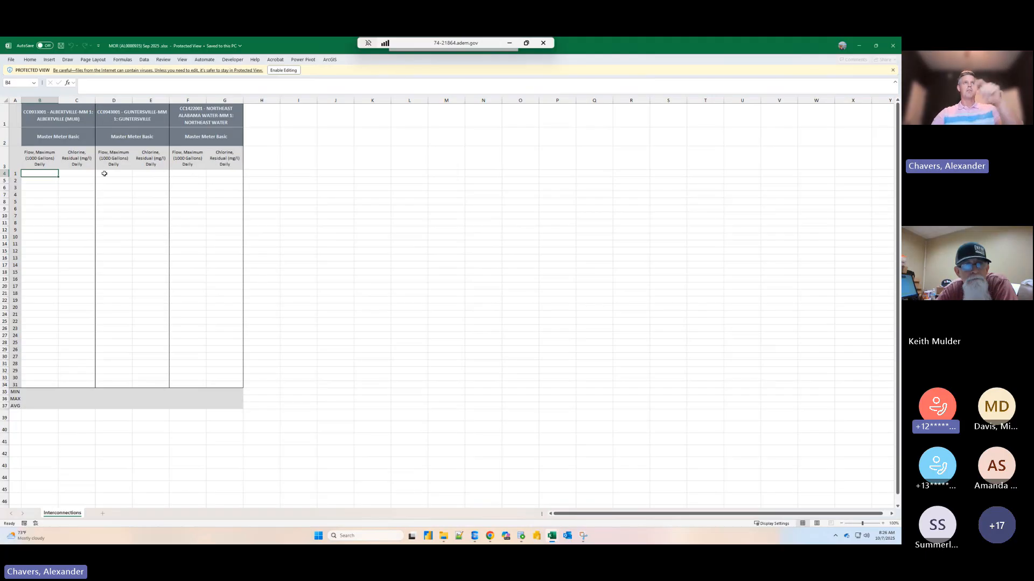
pyautogui.click(283, 70)
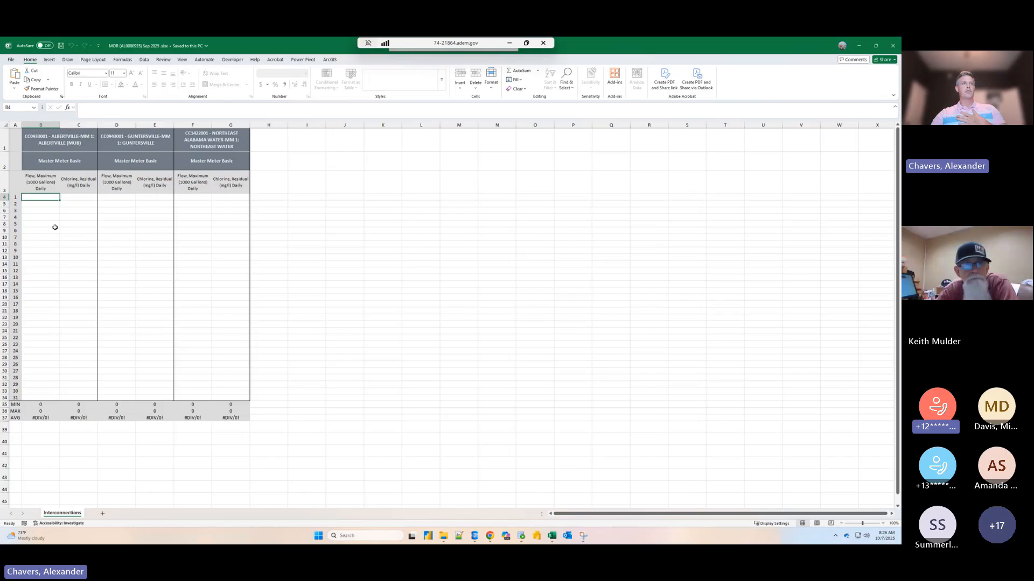
# - Enter a daily maximum flow of 125 for Albertville on day 1 and fill it down through day 31
pyautogui.click(49, 236)
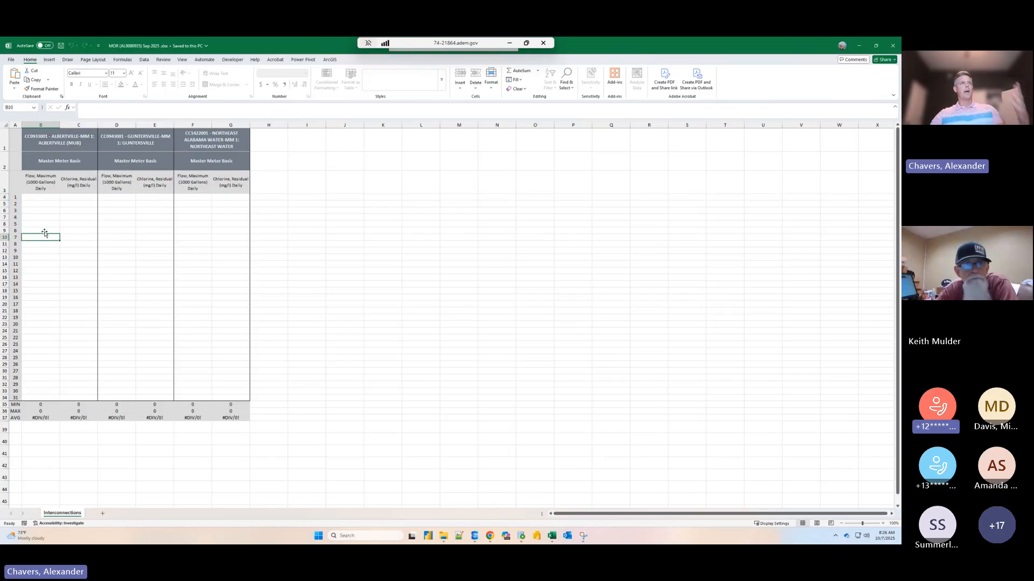
pyautogui.click(51, 203)
pyautogui.click(48, 196)
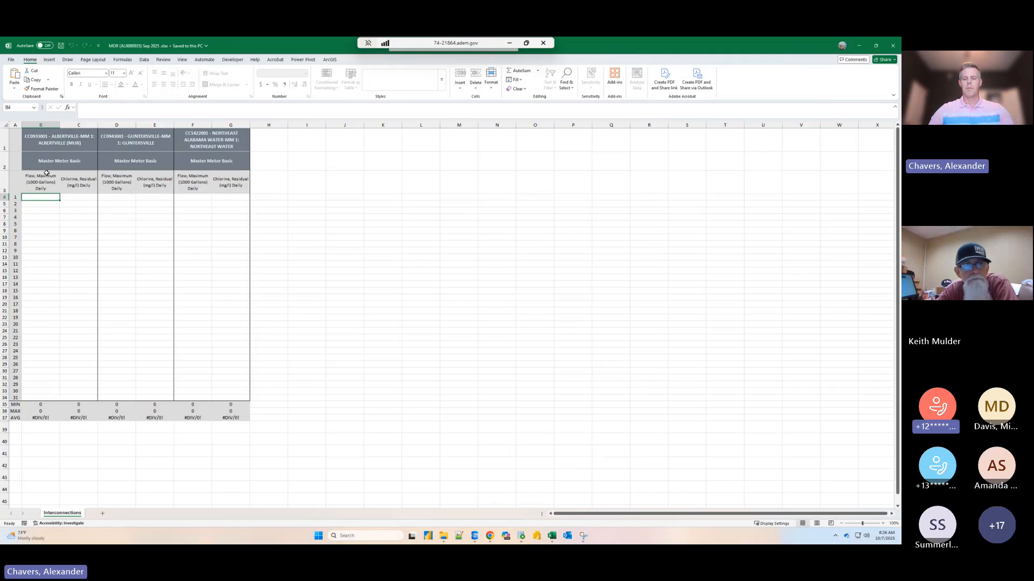
pyautogui.write('125')
pyautogui.press('Return')
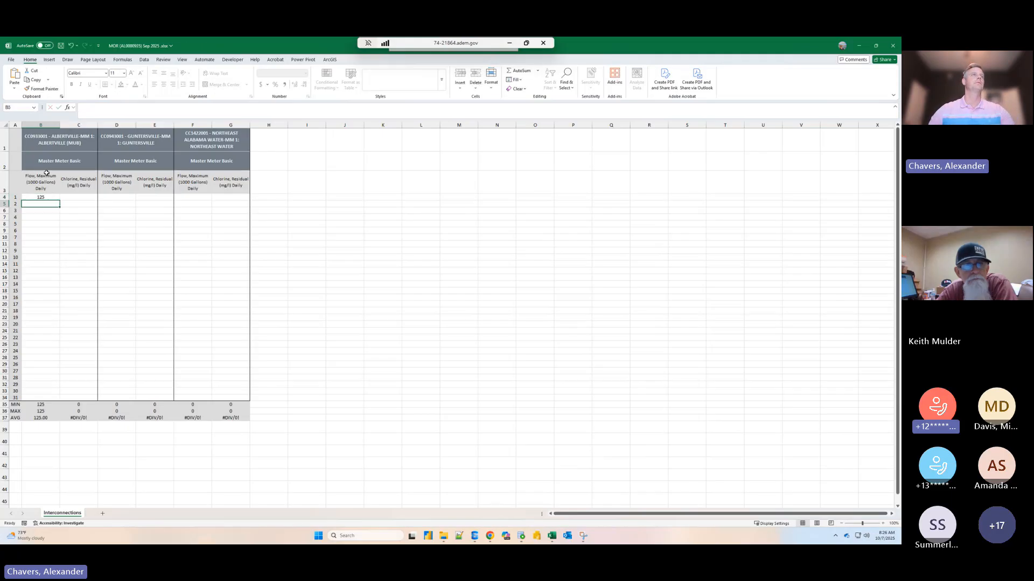
pyautogui.click(54, 197)
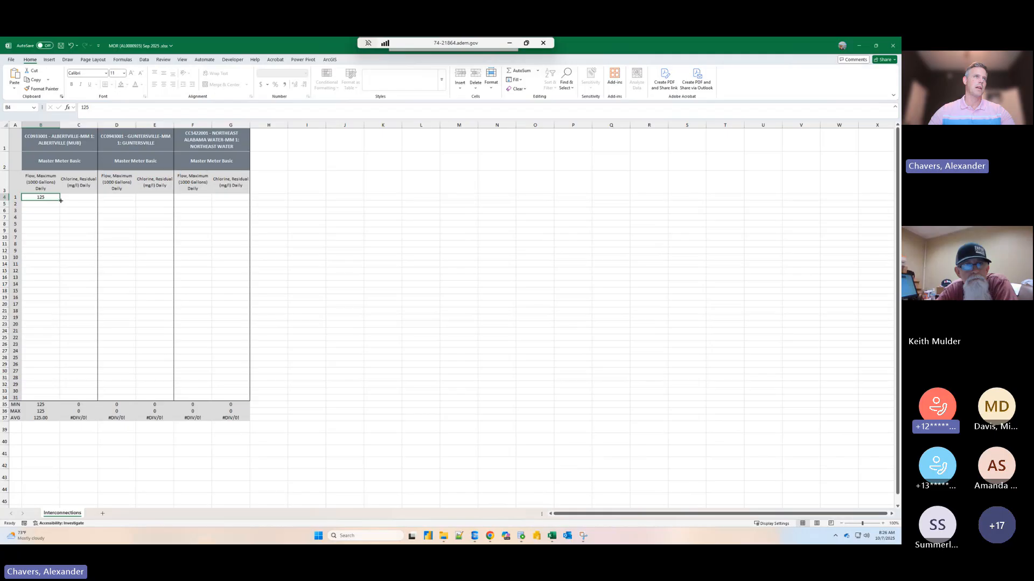
pyautogui.moveTo(61, 200); pyautogui.dragTo(61, 398)
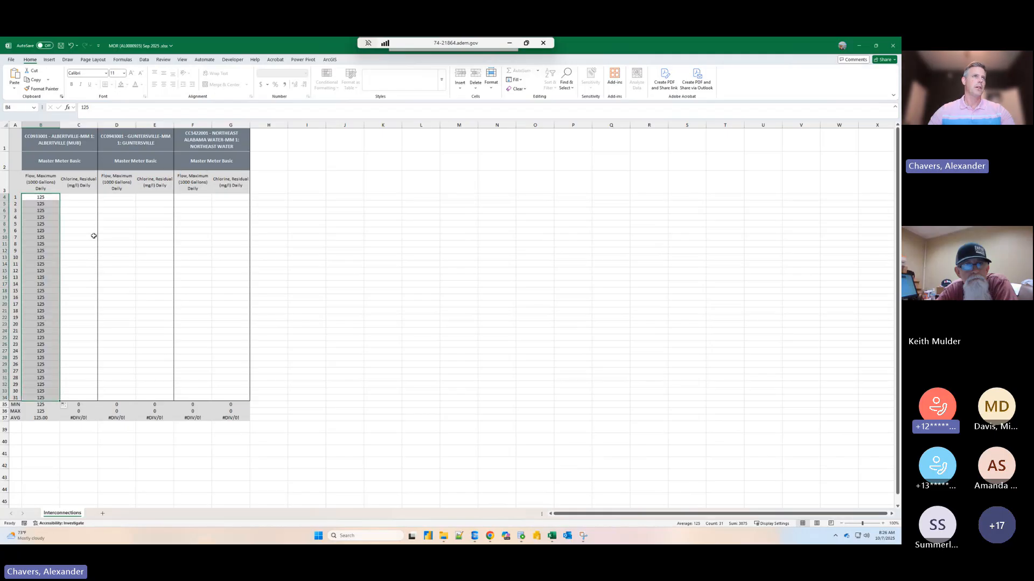
# - Enter a daily chlorine residual of 1.2 for Albertville on day 1 and fill it down through day 31
pyautogui.click(81, 198)
pyautogui.write('1.2')
pyautogui.press('Tab')
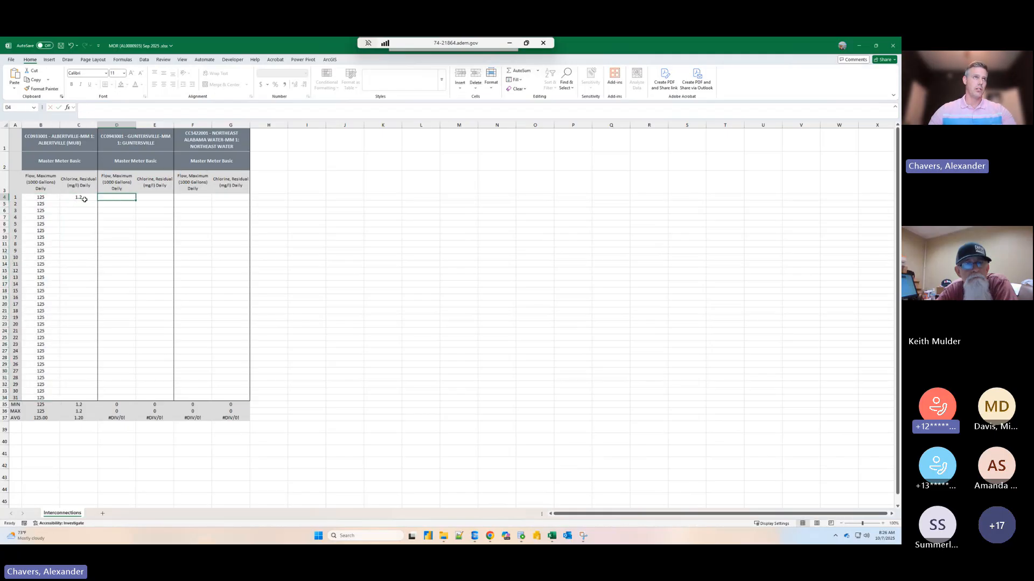
pyautogui.click(83, 199)
pyautogui.moveTo(98, 200); pyautogui.dragTo(100, 399)
# - Copy Albertville's flow and chlorine values into the Guntersville and Northeast Water columns, and close the workbook with its changes saved
pyautogui.click(112, 201)
pyautogui.moveTo(37, 197); pyautogui.dragTo(89, 397)
pyautogui.hotkey('ctrl', 'c')
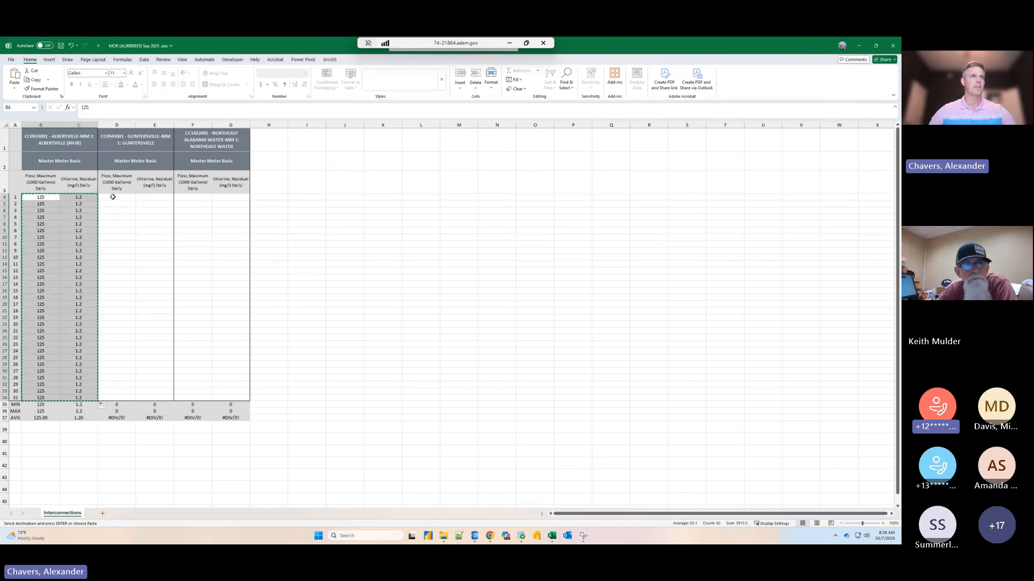
pyautogui.click(112, 197)
pyautogui.hotkey('ctrl', 'v')
pyautogui.click(193, 197)
pyautogui.hotkey('ctrl', 'v')
pyautogui.click(344, 250)
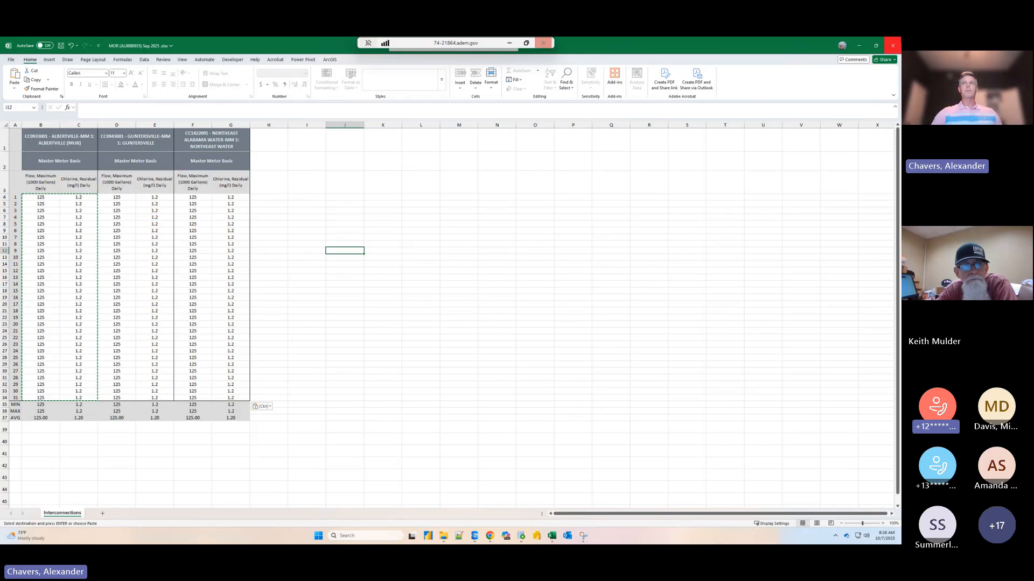
pyautogui.click(894, 47)
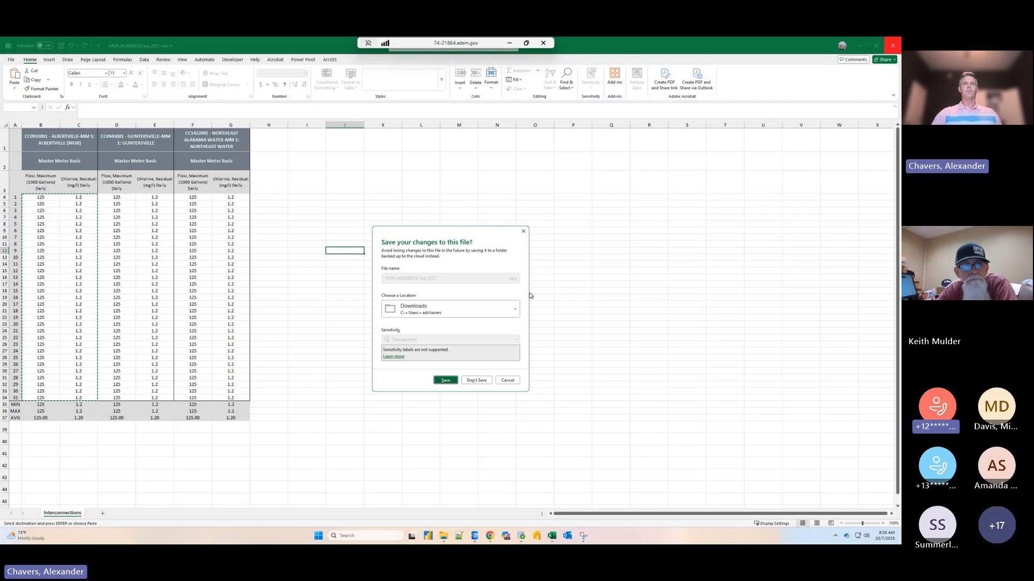
pyautogui.click(449, 382)
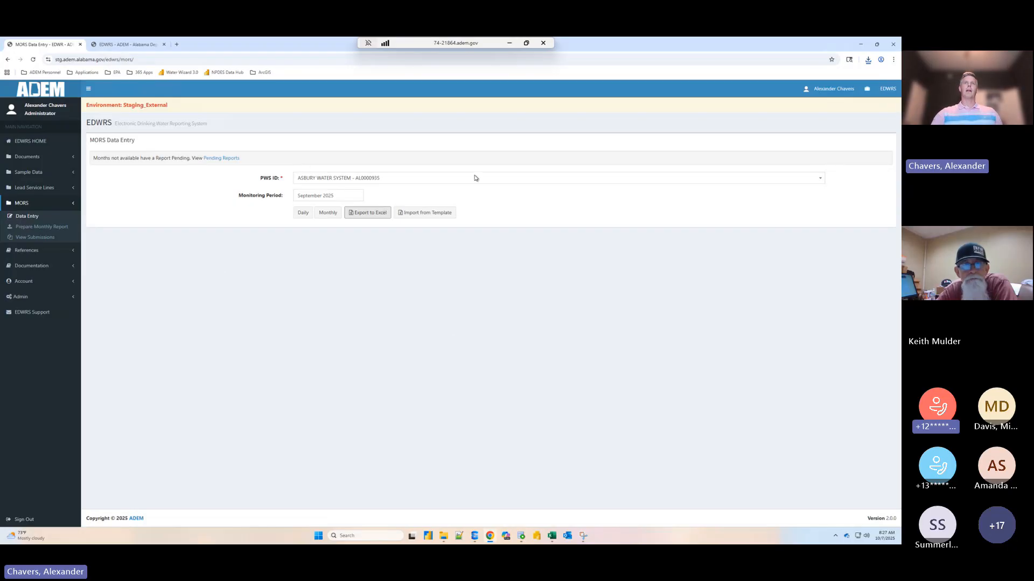
# - Import the completed template MOR (AL0000935) Sep 2025 .xlsx from the Downloads folder into the MORS data
pyautogui.click(424, 213)
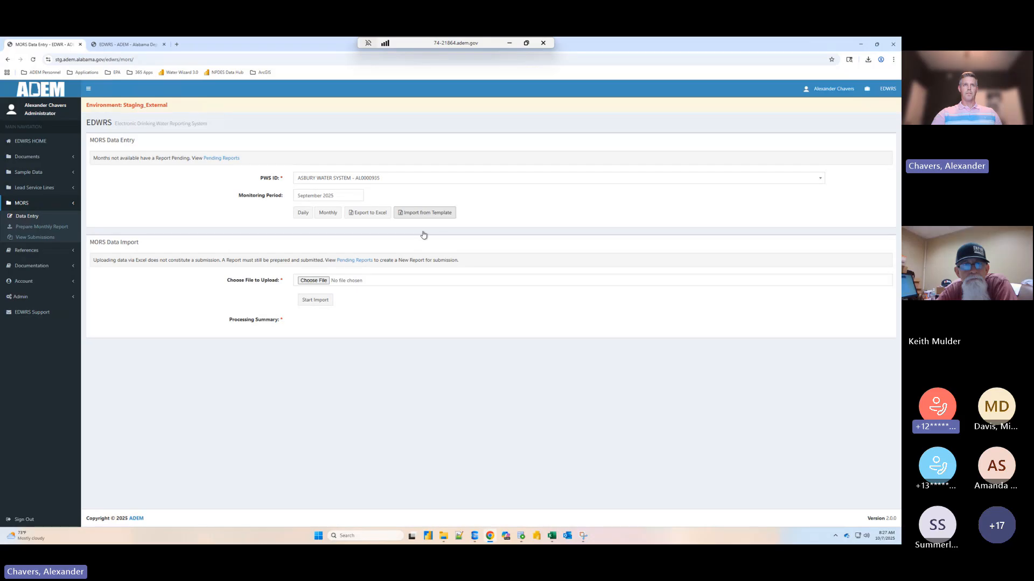
pyautogui.click(324, 282)
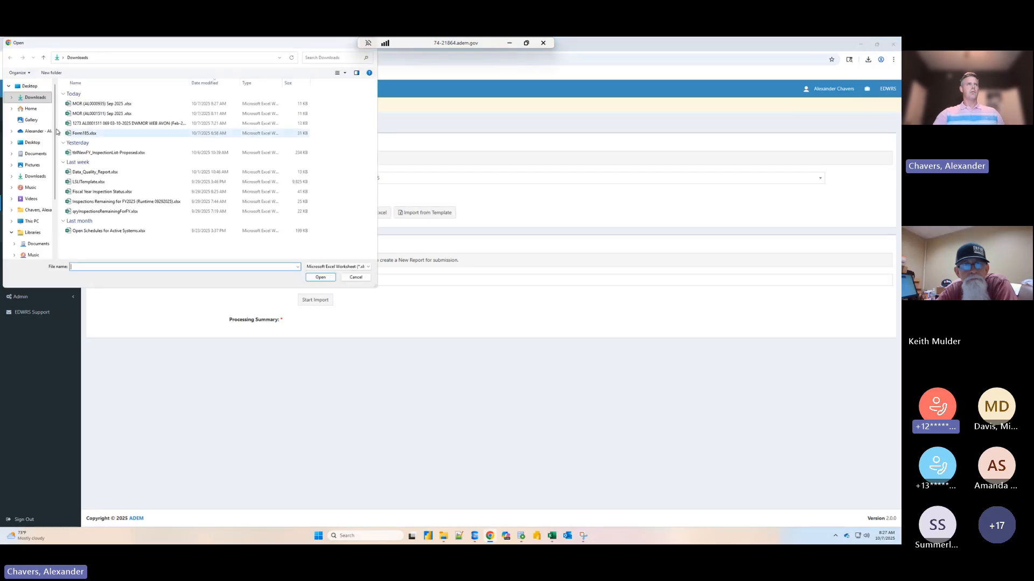
pyautogui.click(35, 176)
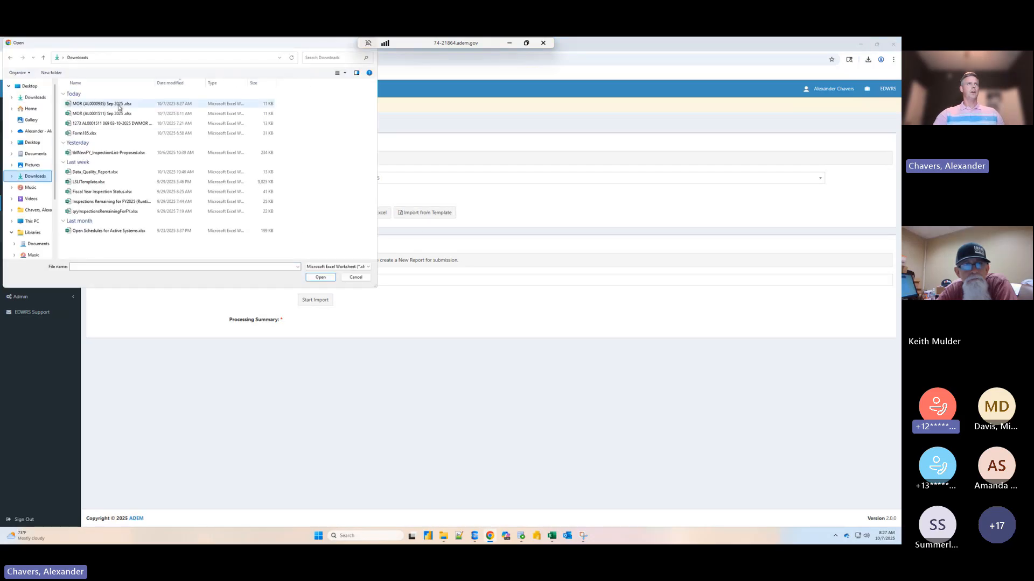
pyautogui.click(118, 103)
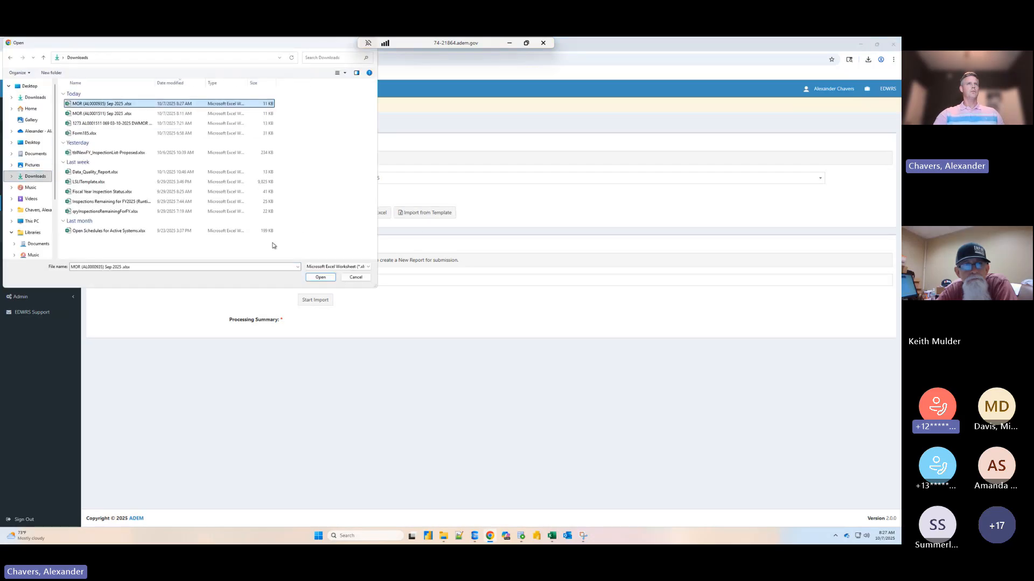
pyautogui.click(321, 277)
pyautogui.click(320, 304)
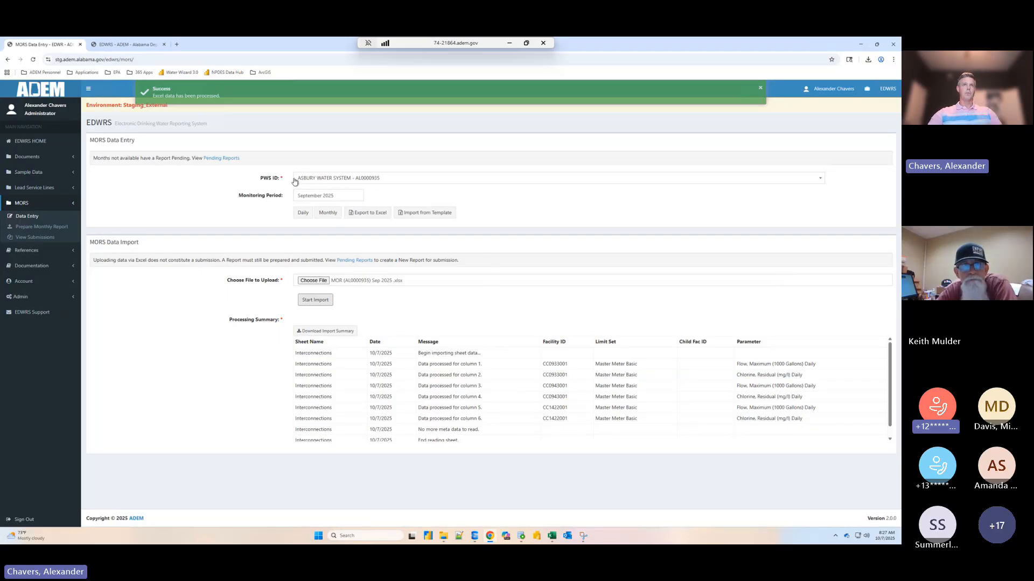
# - Open Asbury Water System's September 2025 monthly data entry and show the Interconnections group to check the imported values
pyautogui.click(328, 213)
pyautogui.click(181, 167)
pyautogui.click(184, 186)
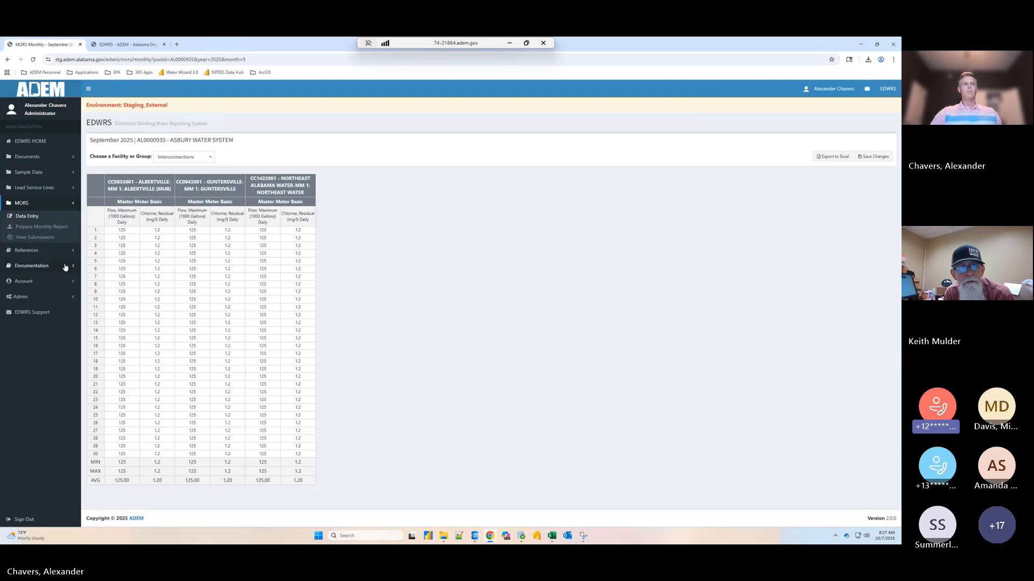
# - Return to MORS data entry and select Asbury Water System as the PWS ID
pyautogui.click(36, 217)
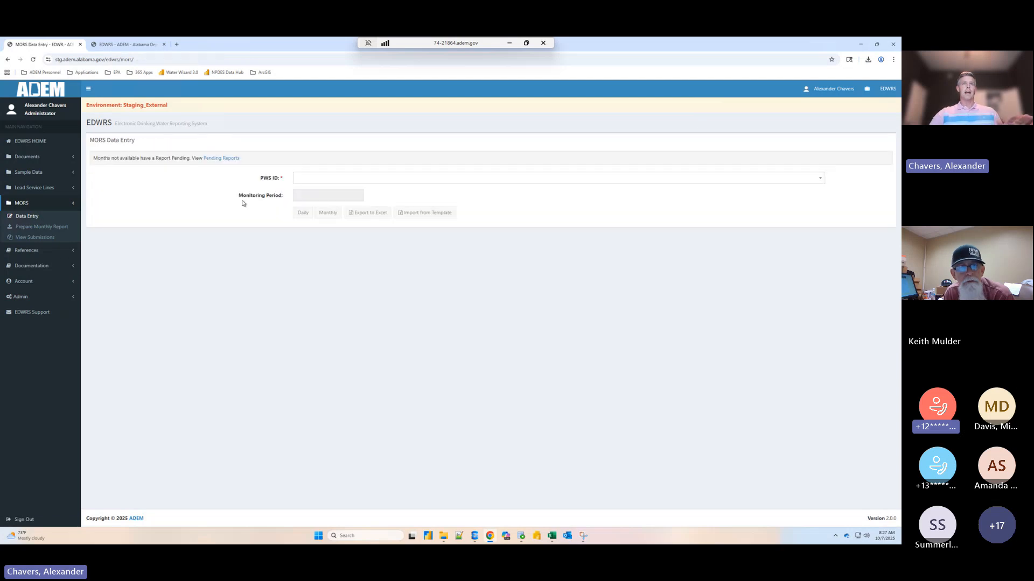
pyautogui.click(320, 181)
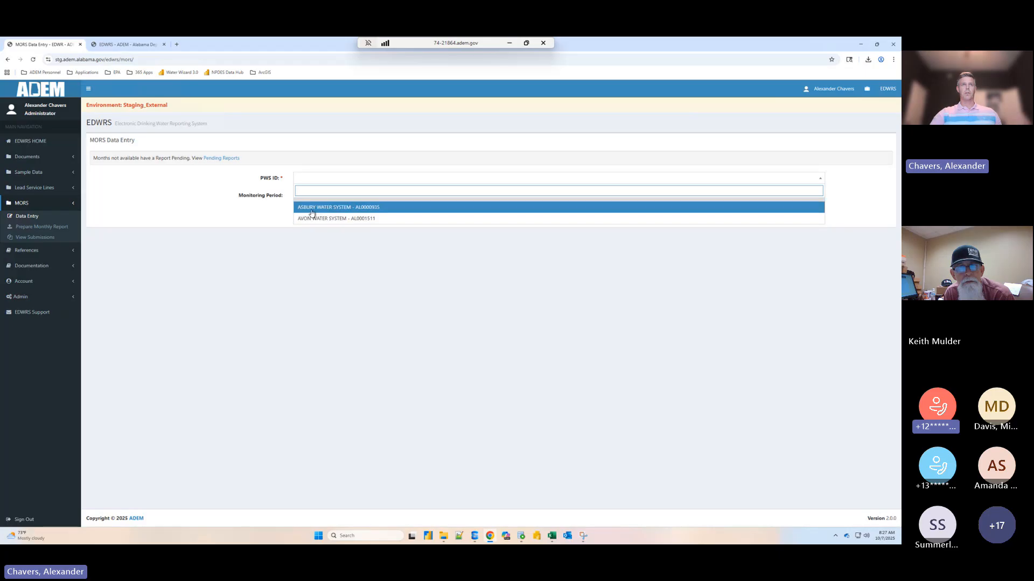
pyautogui.click(313, 208)
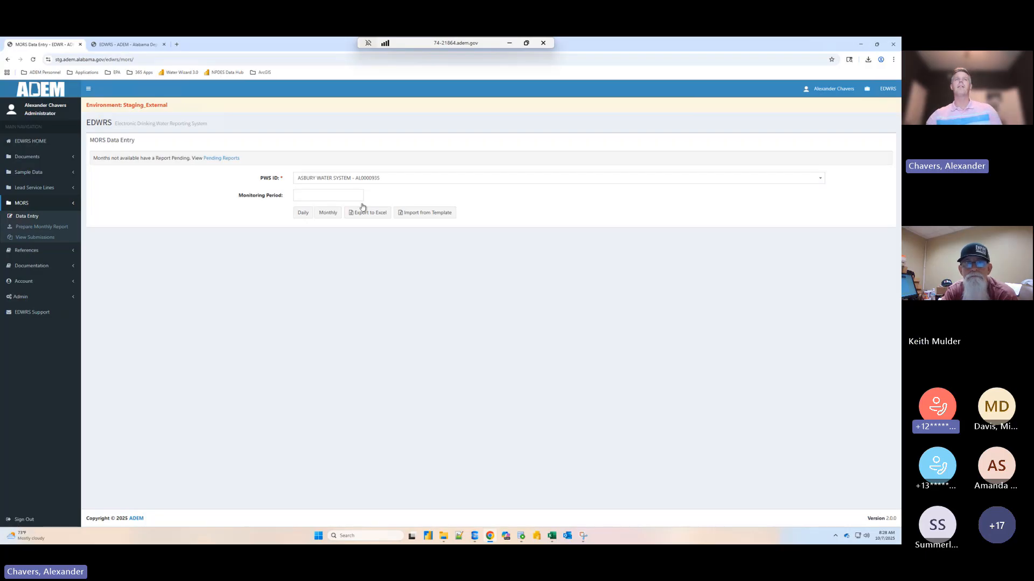
# - Go to monthly report preparation and select Asbury Water System with September 2025 as the reporting month
pyautogui.click(64, 228)
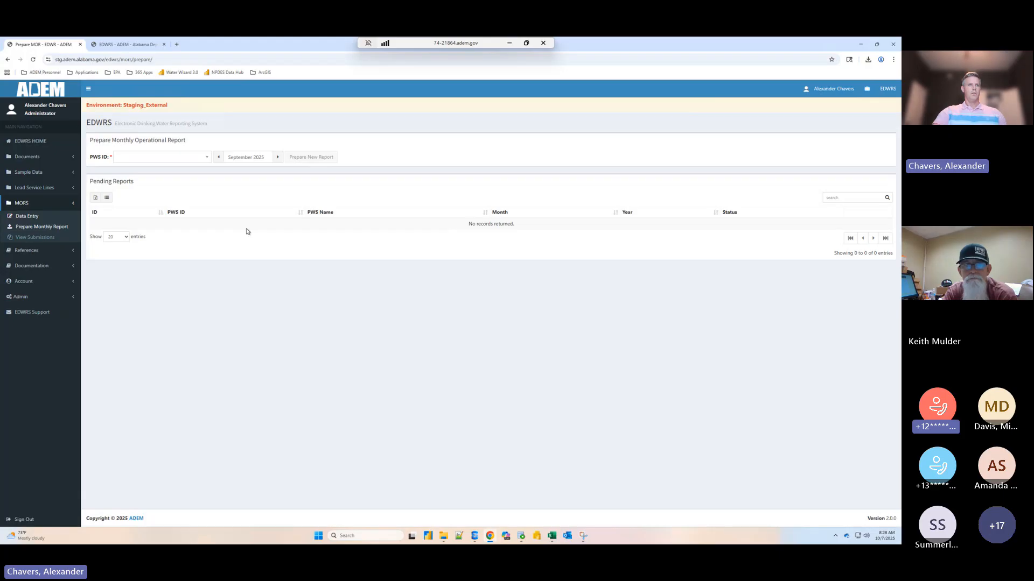
pyautogui.click(183, 157)
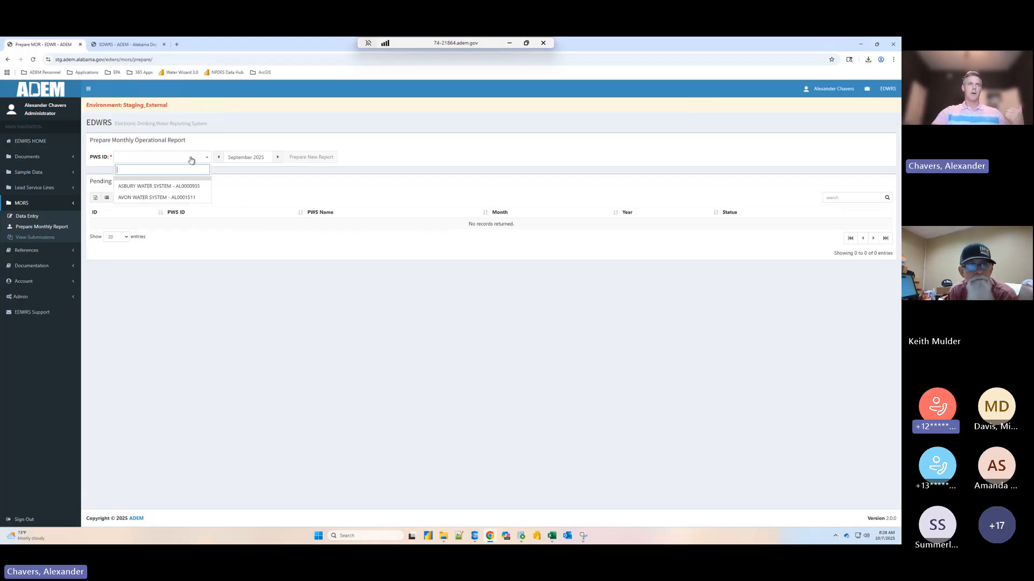
pyautogui.click(148, 185)
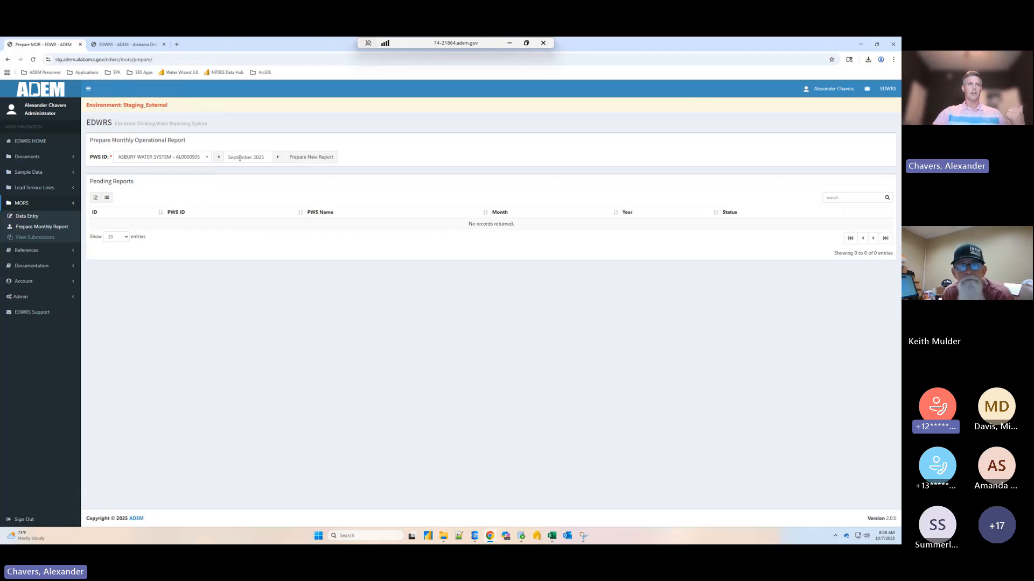
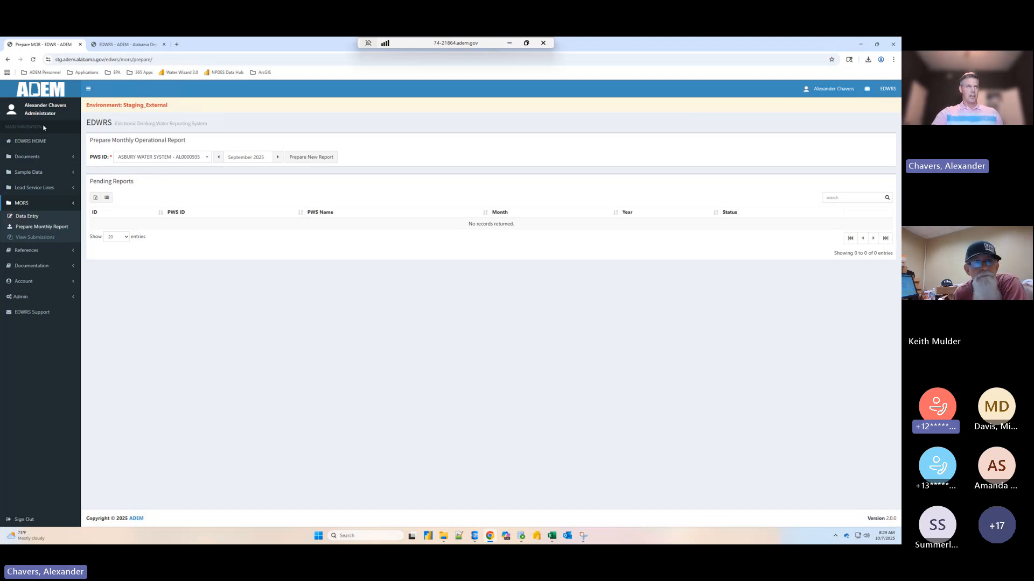
# - Reload monthly report preparation and try to prepare a new report for Asbury Water System for September 2025
pyautogui.click(44, 227)
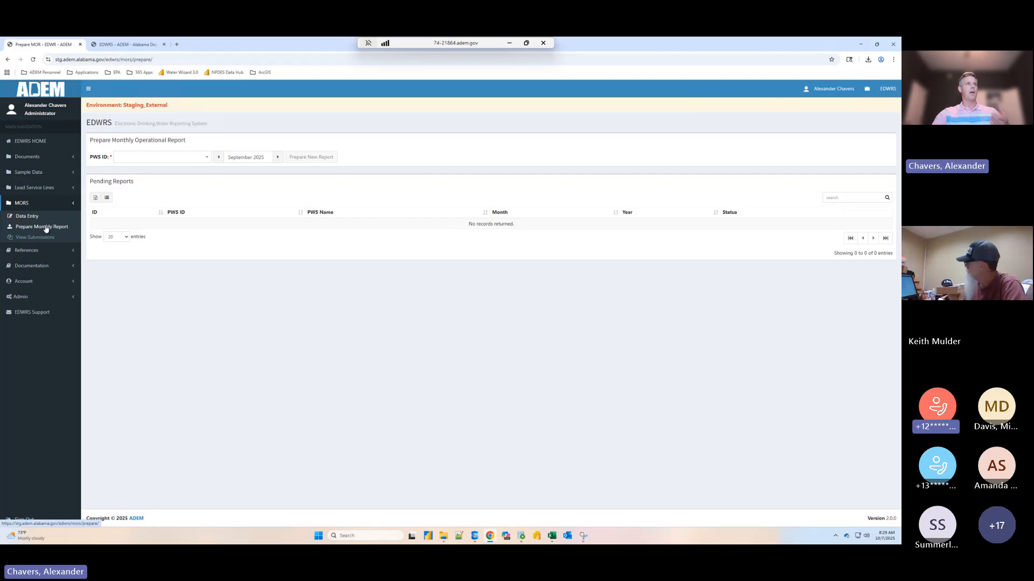
pyautogui.click(114, 158)
pyautogui.click(143, 186)
pyautogui.click(136, 157)
pyautogui.click(138, 186)
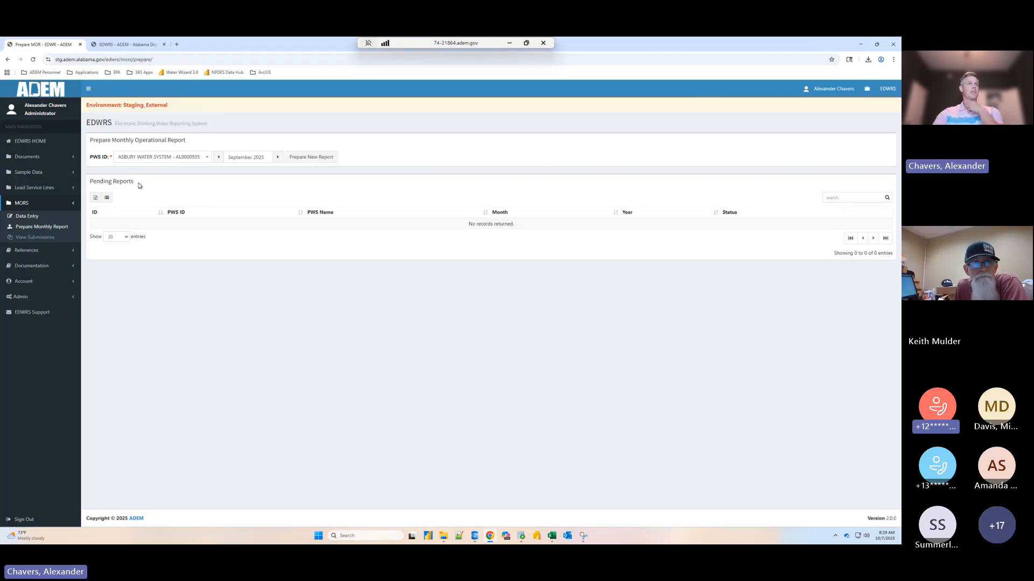
pyautogui.click(243, 157)
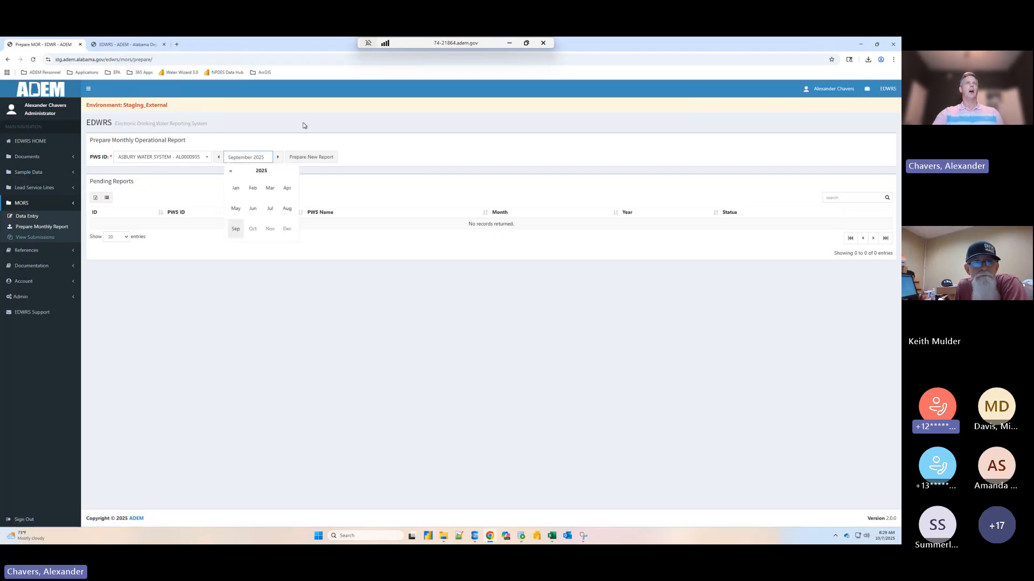
pyautogui.click(306, 158)
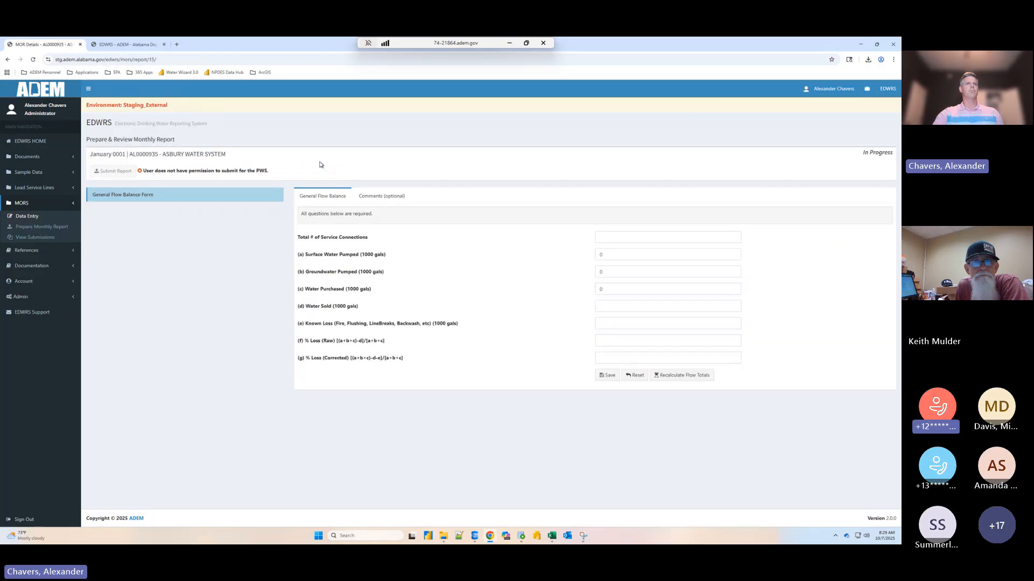
# - Return to the pending monthly reports and delete Asbury Water System's report with the wrong January date
pyautogui.click(48, 217)
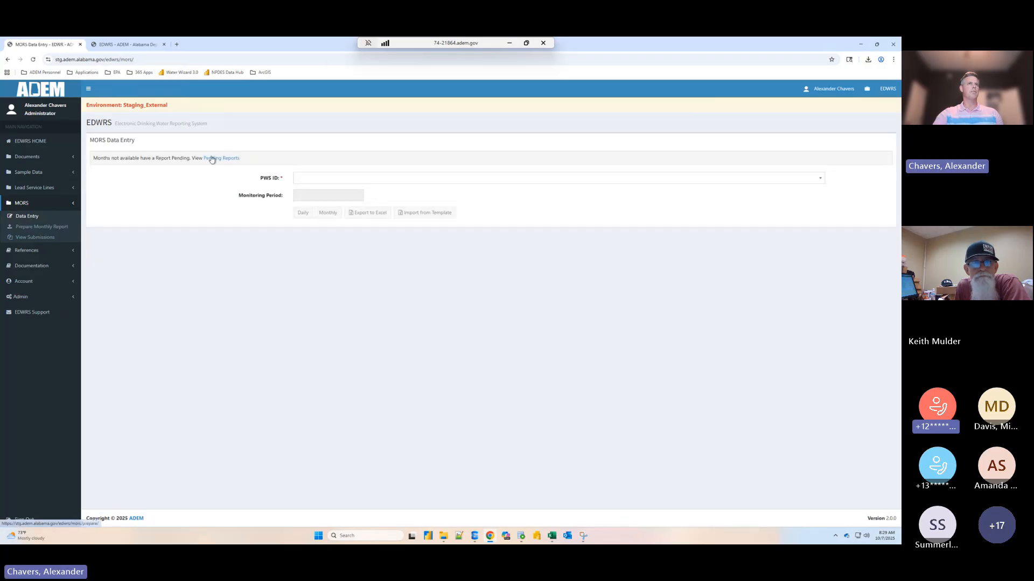
pyautogui.click(57, 226)
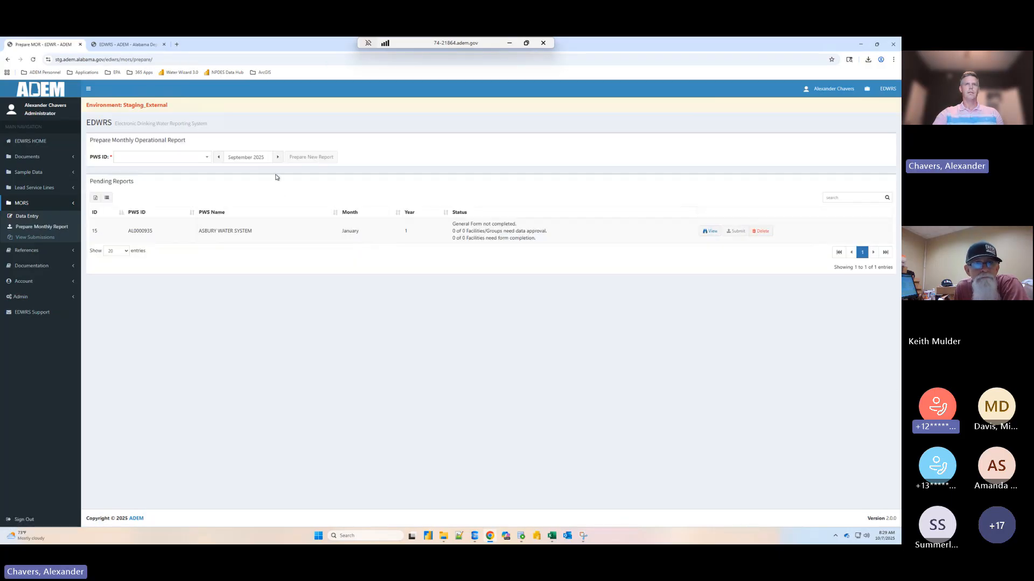
pyautogui.click(761, 231)
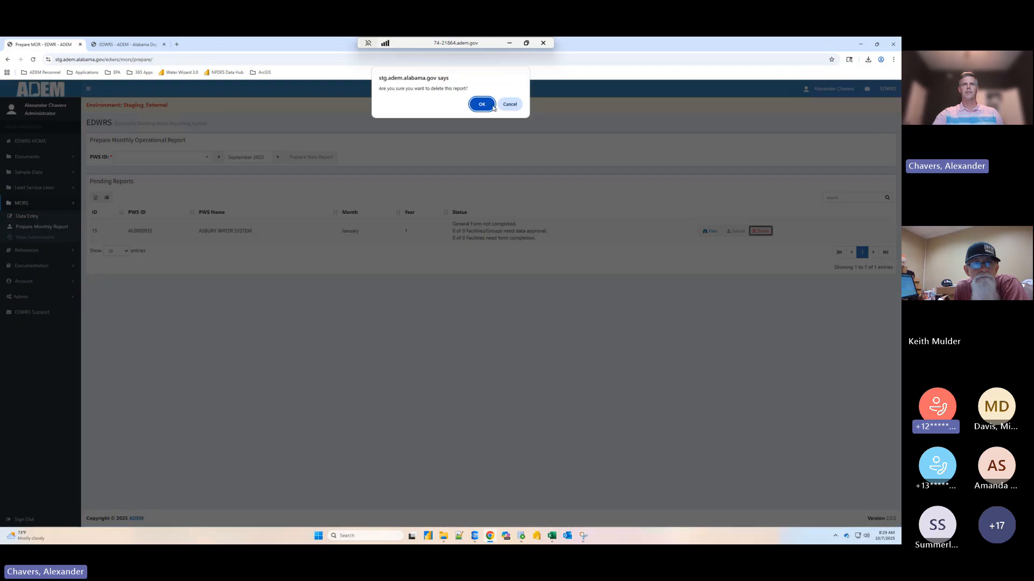
pyautogui.click(487, 103)
# - Prepare a new September 2025 monthly report for Asbury Water System and highlight its submission permission notice
pyautogui.click(150, 157)
pyautogui.click(124, 183)
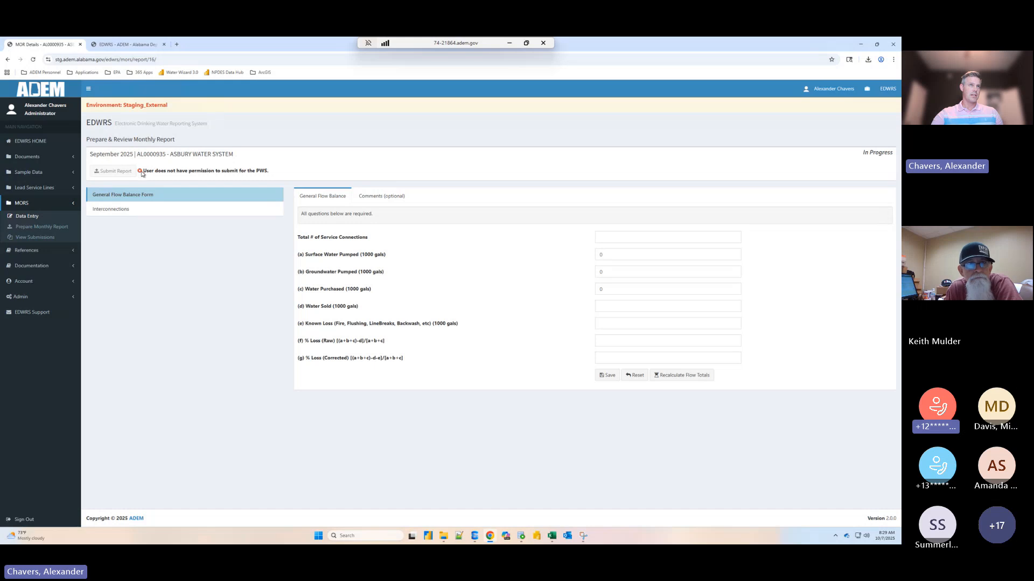
pyautogui.moveTo(141, 171); pyautogui.dragTo(273, 175)
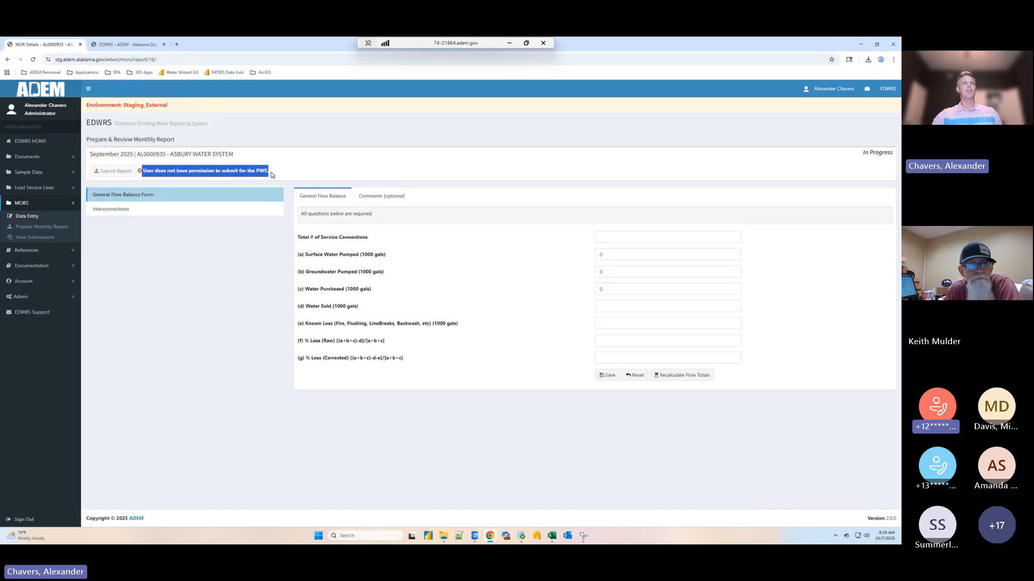
pyautogui.click(279, 175)
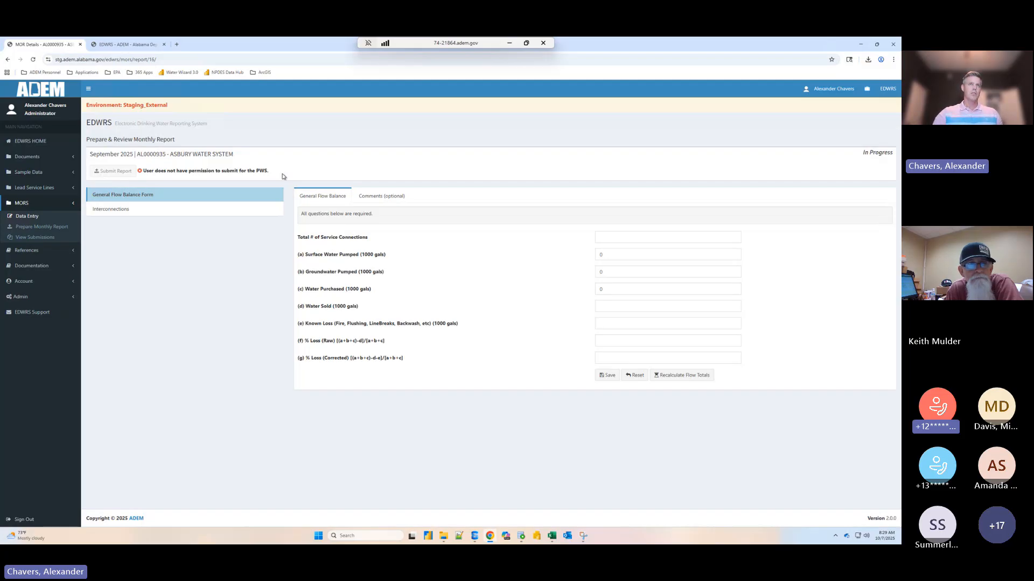
# - Fill in the General Flow Balance form with 350 service connections, 1250 water purchased, 1000 water sold and 75 known loss, and save it
pyautogui.click(671, 237)
pyautogui.write('350')
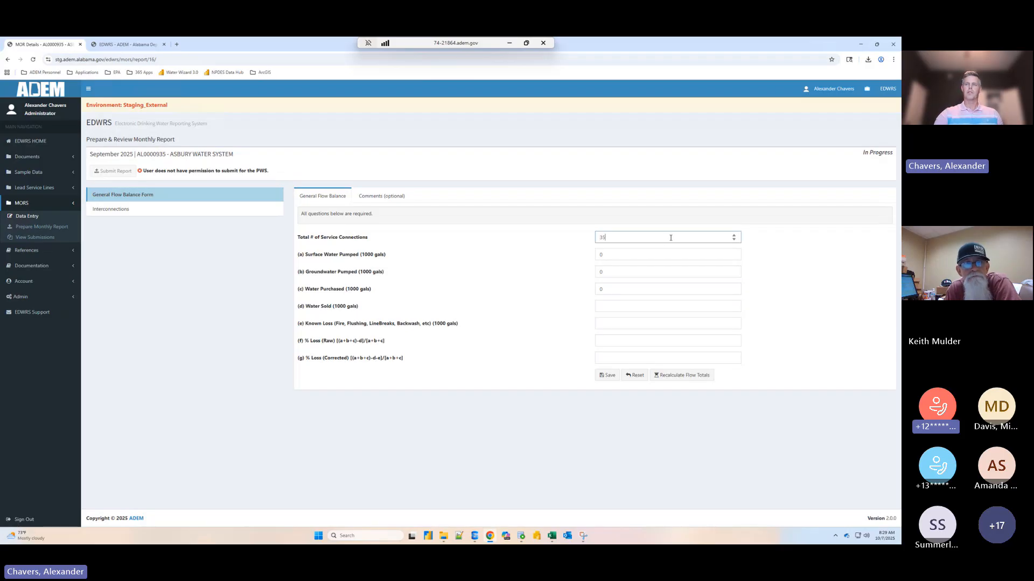
pyautogui.click(614, 289)
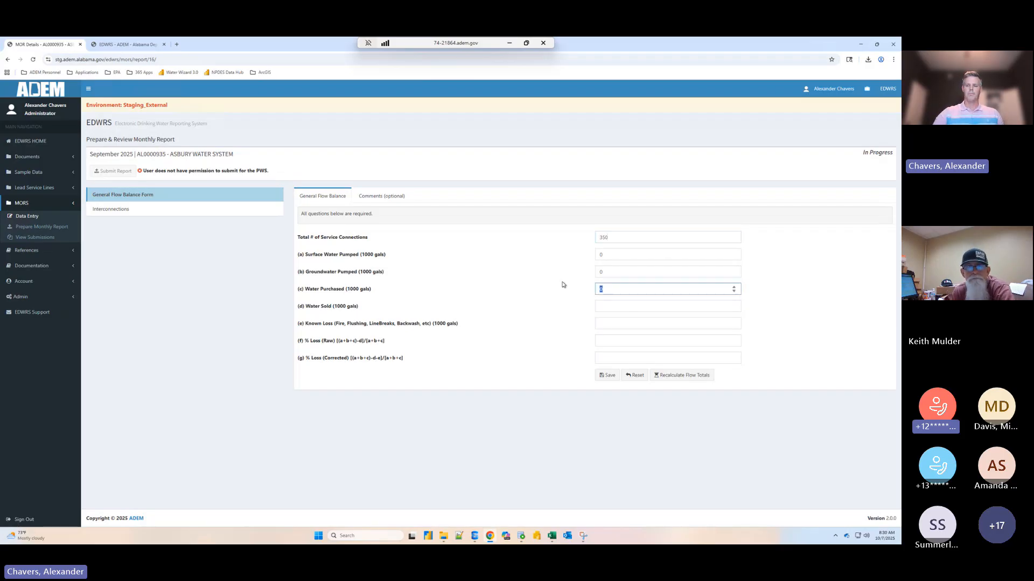
pyautogui.press('BackSpace')
pyautogui.write('1250')
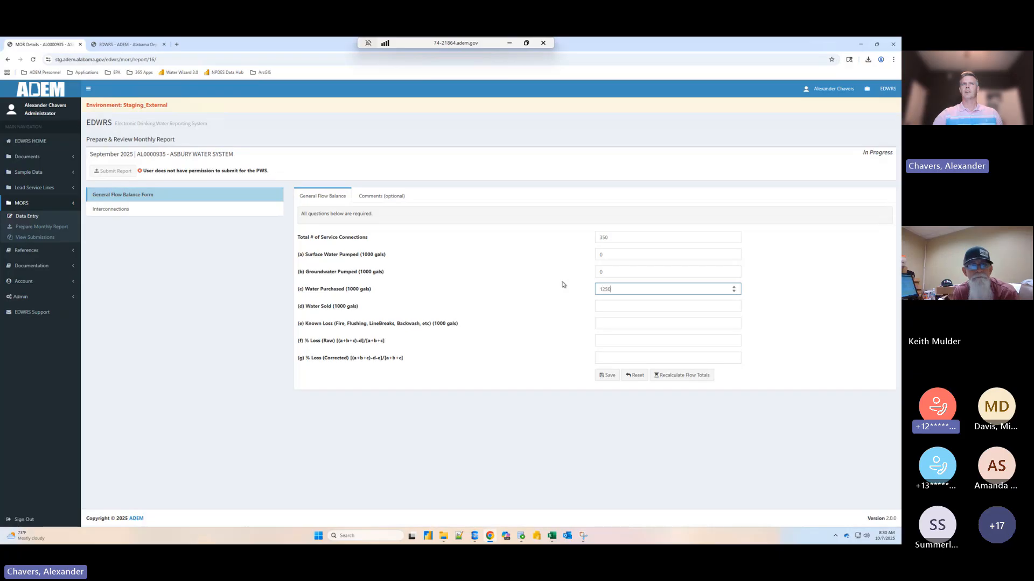
pyautogui.click(603, 305)
pyautogui.write('1')
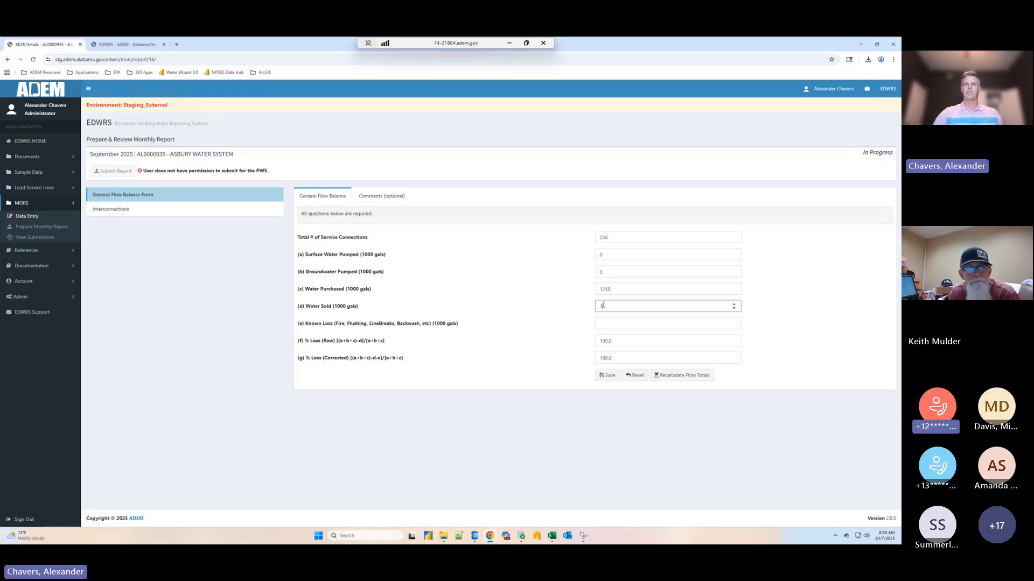
pyautogui.write('000')
pyautogui.click(629, 320)
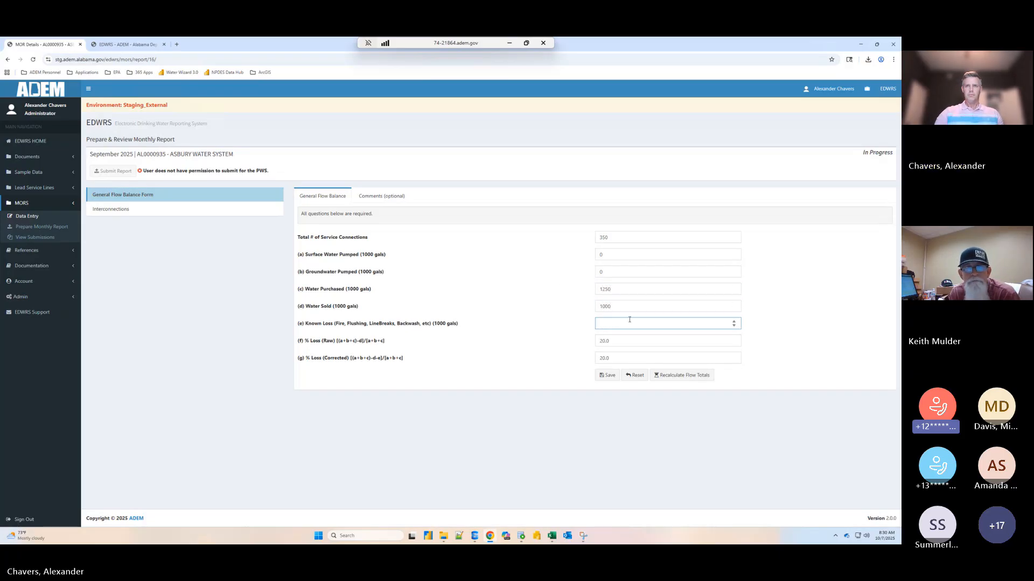
pyautogui.write('75')
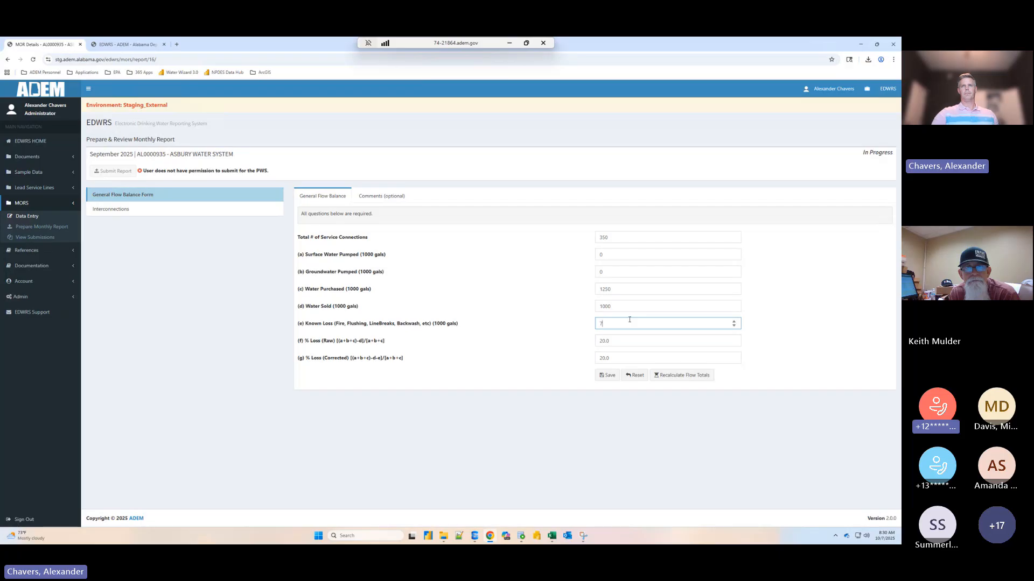
pyautogui.click(520, 390)
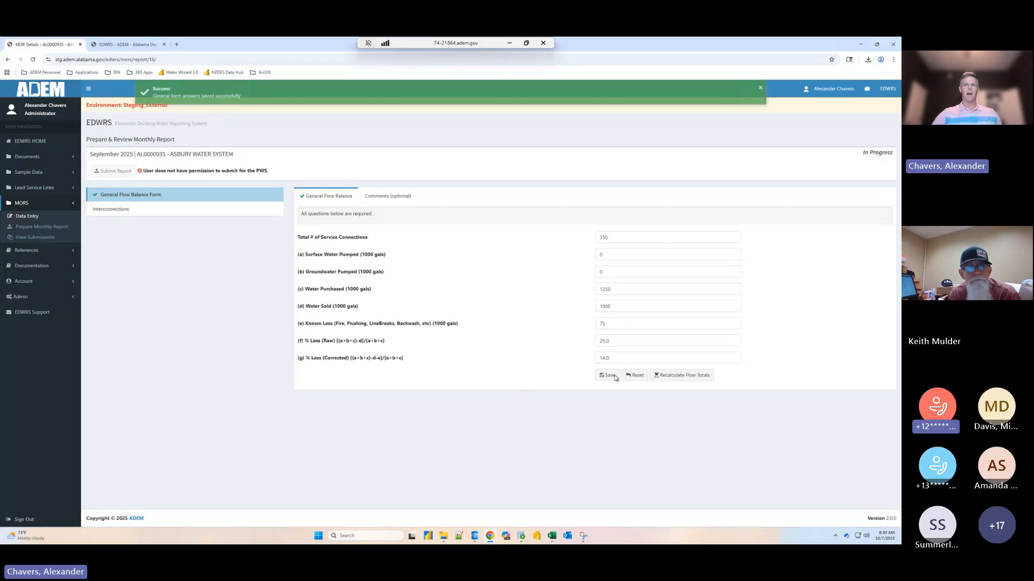
pyautogui.click(617, 358)
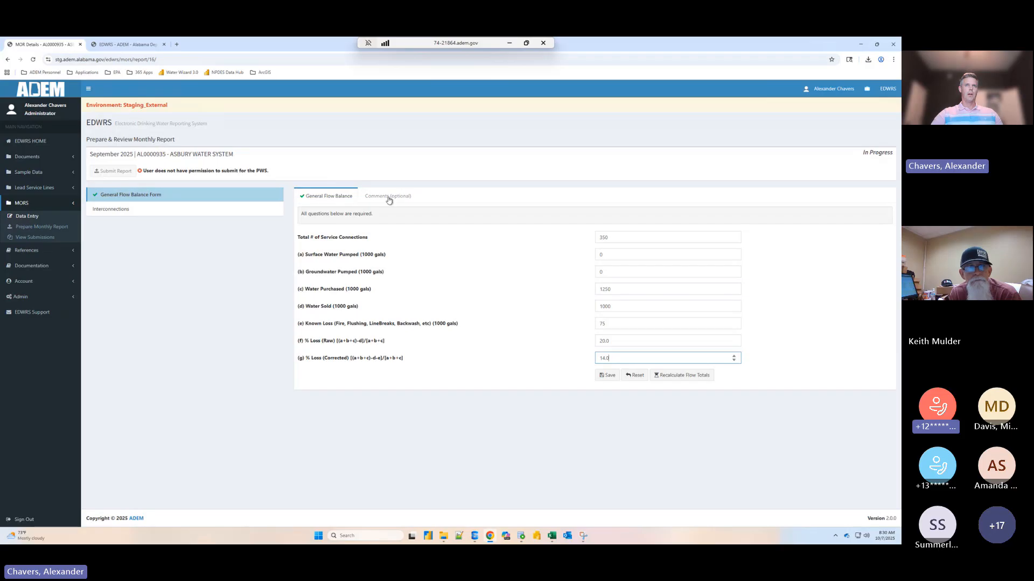
# - Review the daily Interconnections data in Asbury Water System's September 2025 report and approve the data
pyautogui.click(131, 210)
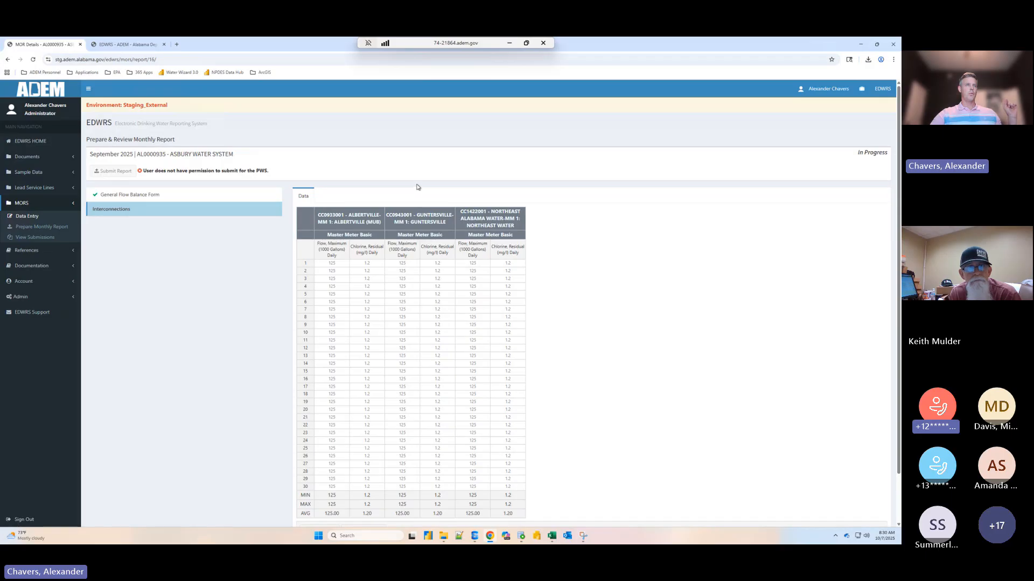
pyautogui.scroll(-1, 134, 204)
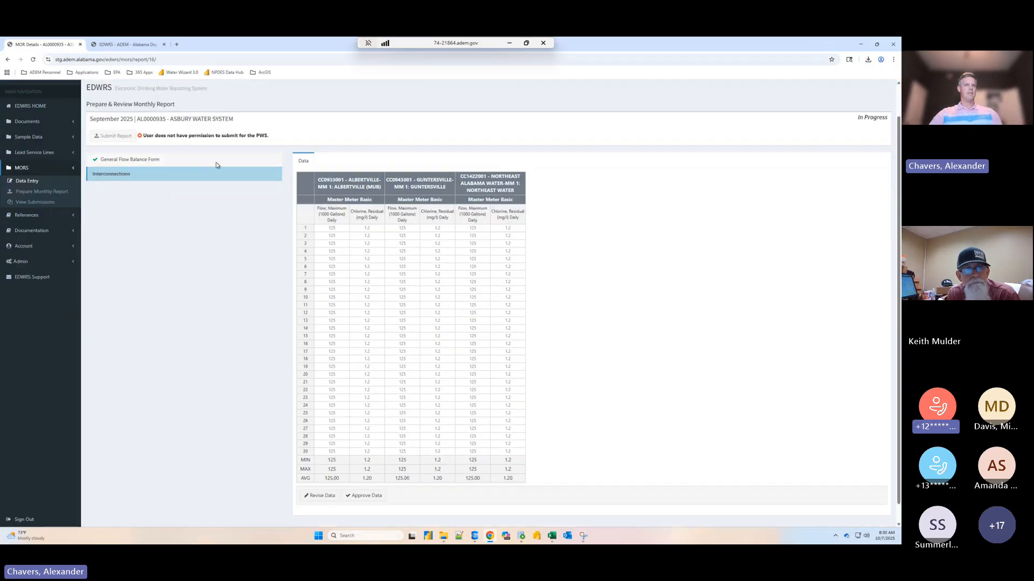
pyautogui.hotkey('ctrl', '-')
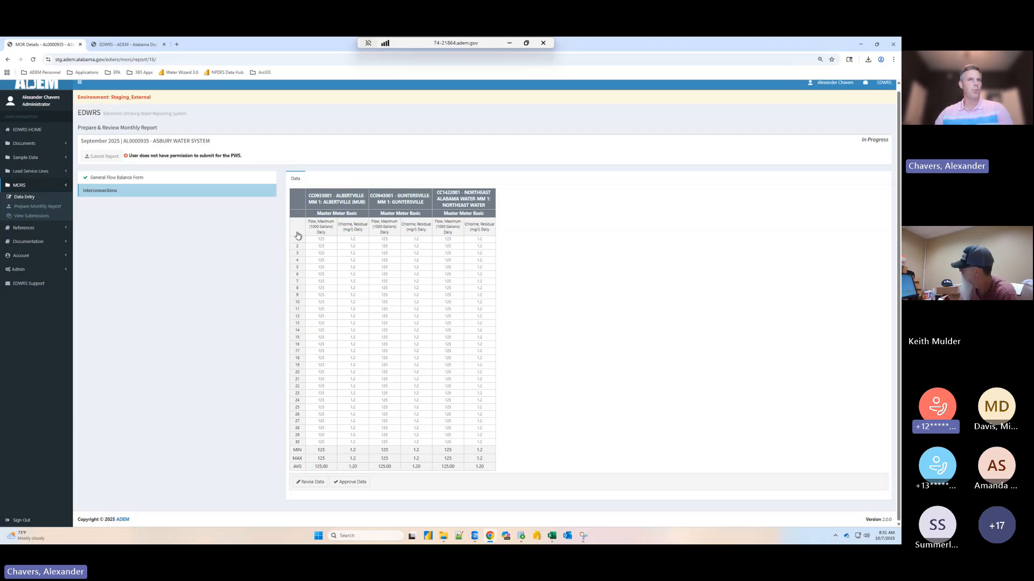
pyautogui.click(354, 269)
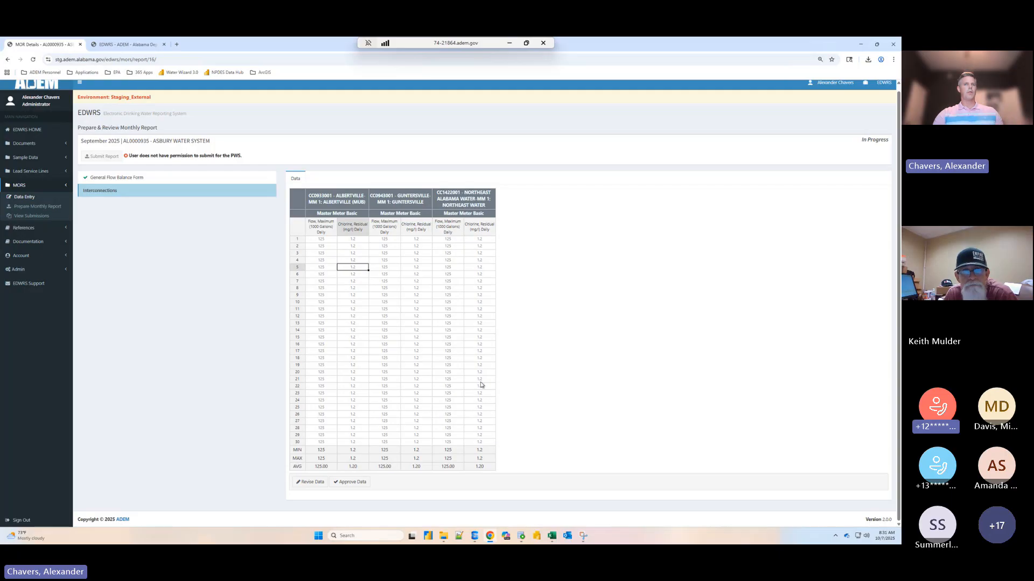
pyautogui.click(350, 482)
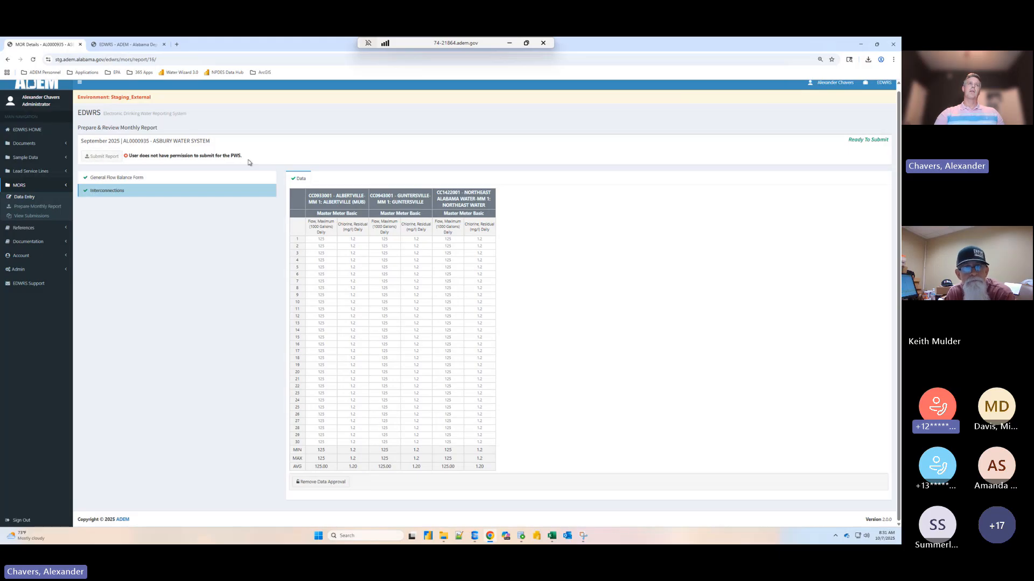
# - Highlight the notice about the permission to submit for the PWS, and sign out of the current account
pyautogui.moveTo(249, 162); pyautogui.dragTo(123, 161)
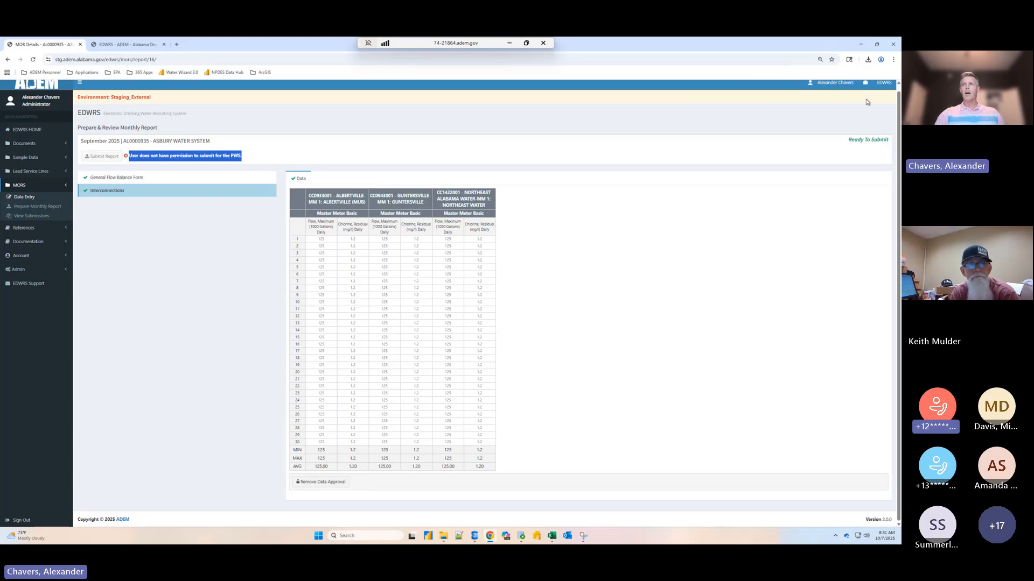
pyautogui.scroll(1, 592, 227)
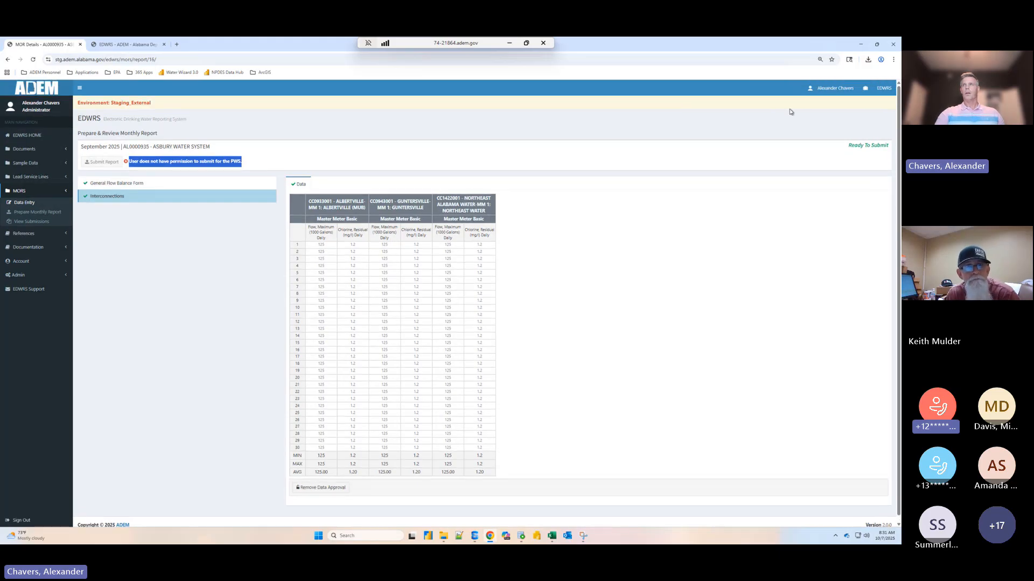
pyautogui.click(833, 92)
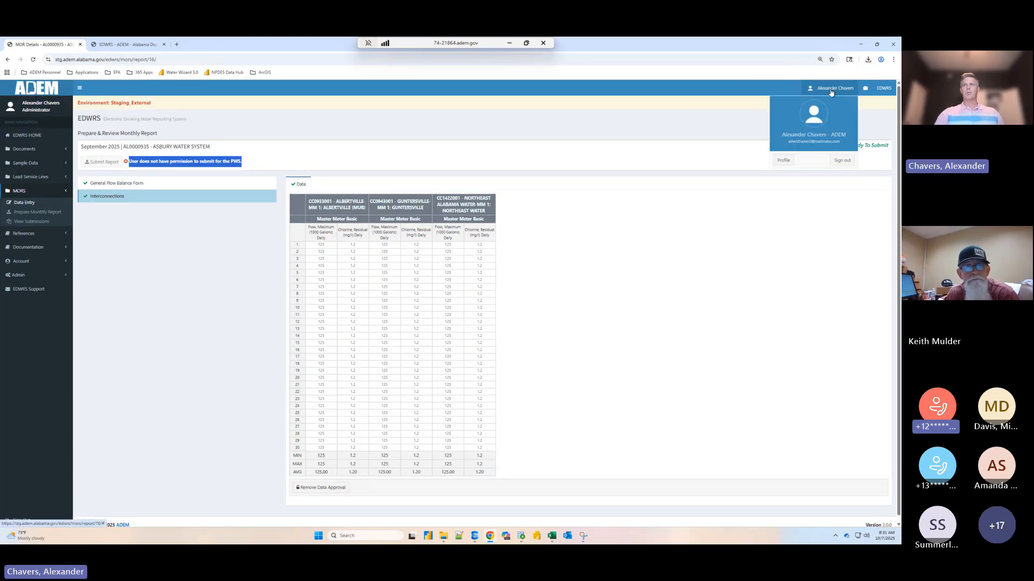
pyautogui.click(845, 161)
# - Sign in to the ADEM Web Portal with the ADEM administrator's e-mail and account password
pyautogui.click(513, 150)
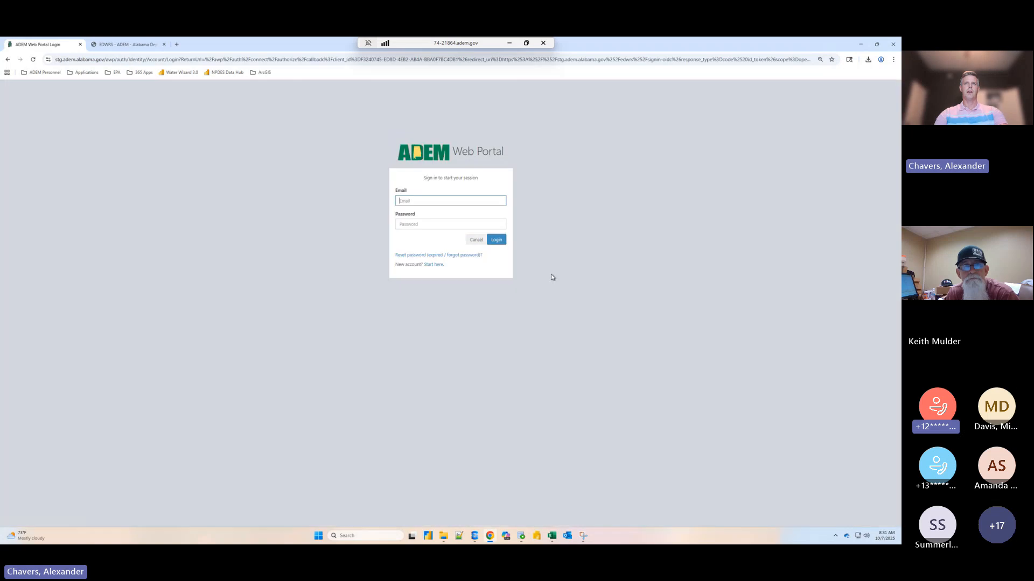
pyautogui.write('adch')
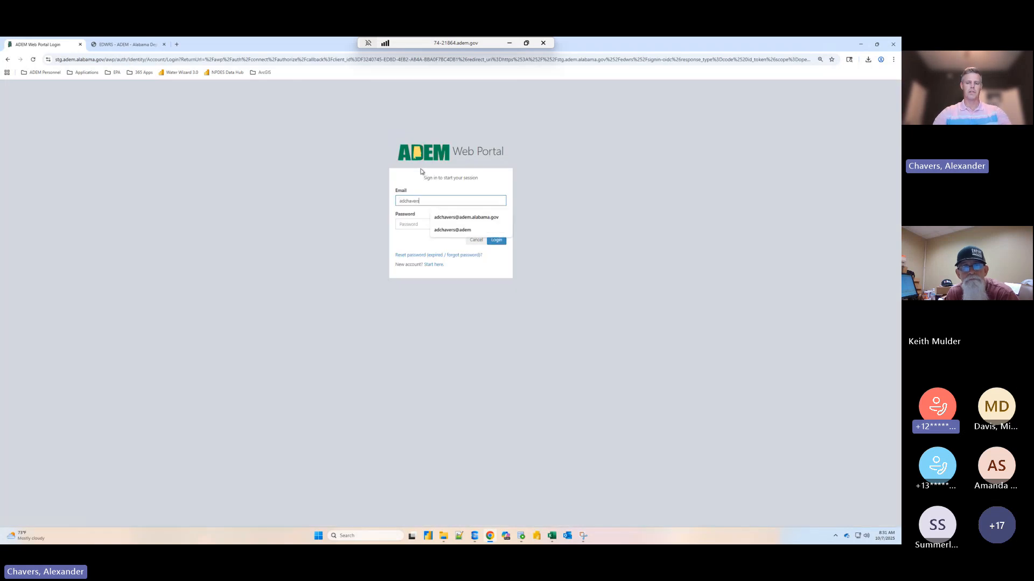
pyautogui.write('aver')
pyautogui.press('Down')
pyautogui.press('Tab')
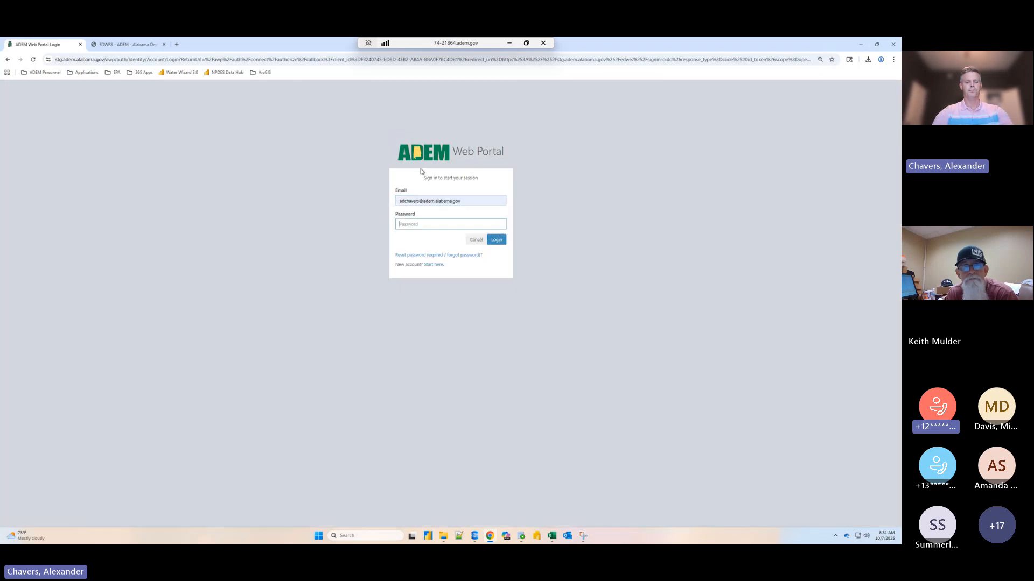
pyautogui.write('••••••')
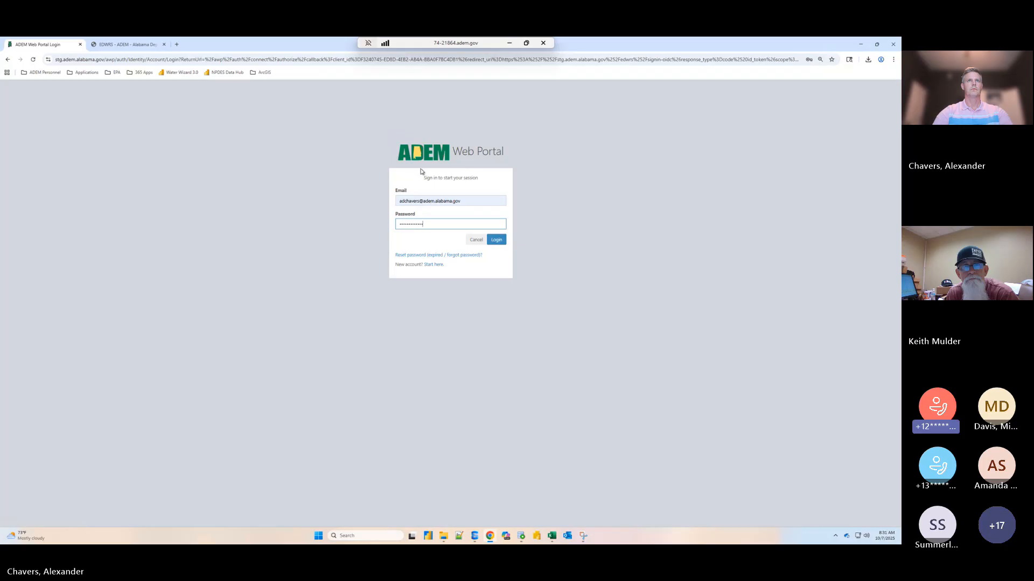
pyautogui.write('•••••••')
pyautogui.press('Return')
# - Search the user accounts for "edwr" and open the trainer account that holds the Asbury and Avon permissions
pyautogui.click(19, 259)
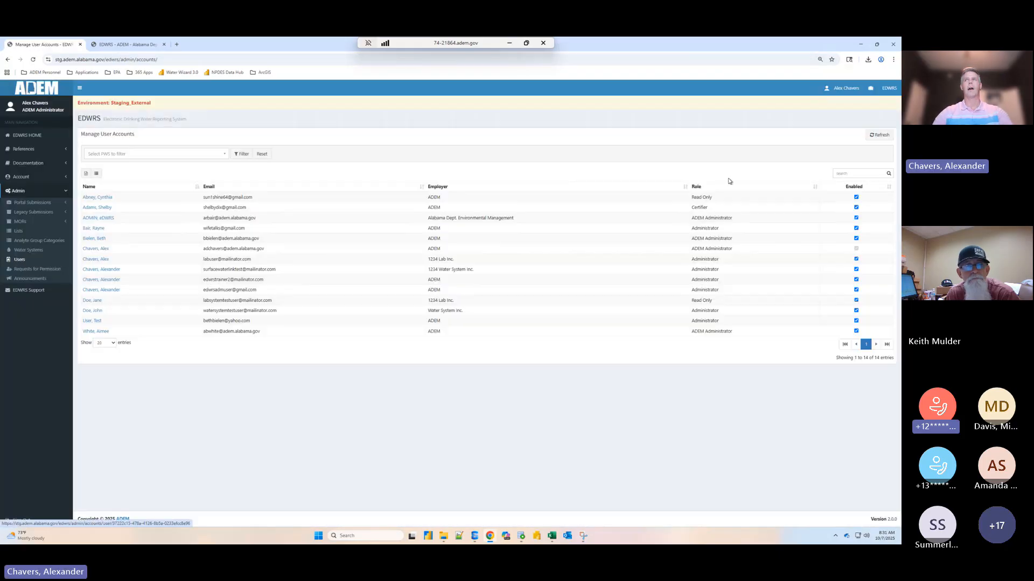
pyautogui.click(860, 174)
pyautogui.write('edwr')
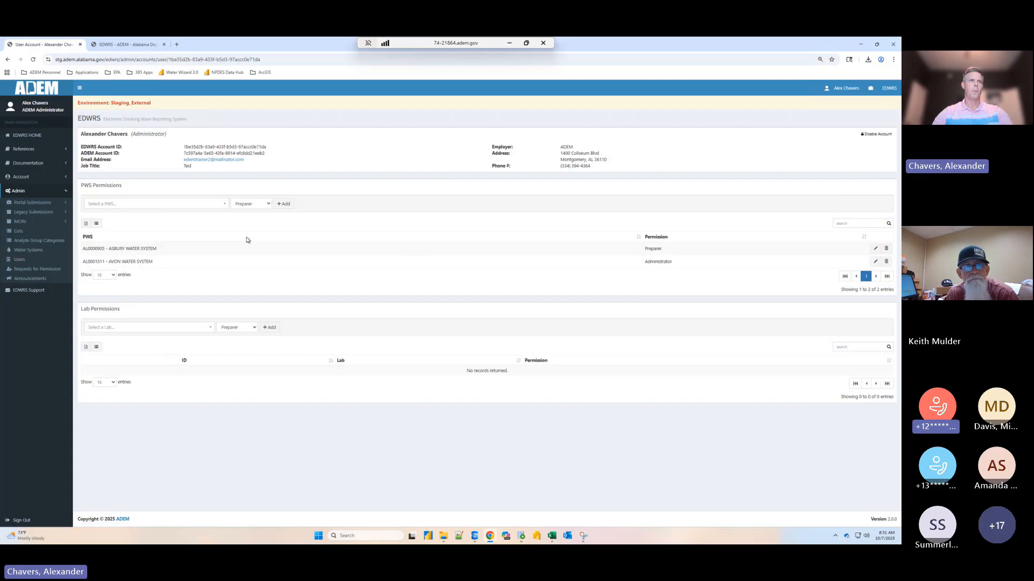
# - Change the trainer account's PWS permission for Asbury Water System to Certifier and save it
pyautogui.click(161, 203)
pyautogui.click(356, 251)
pyautogui.click(875, 248)
pyautogui.click(650, 249)
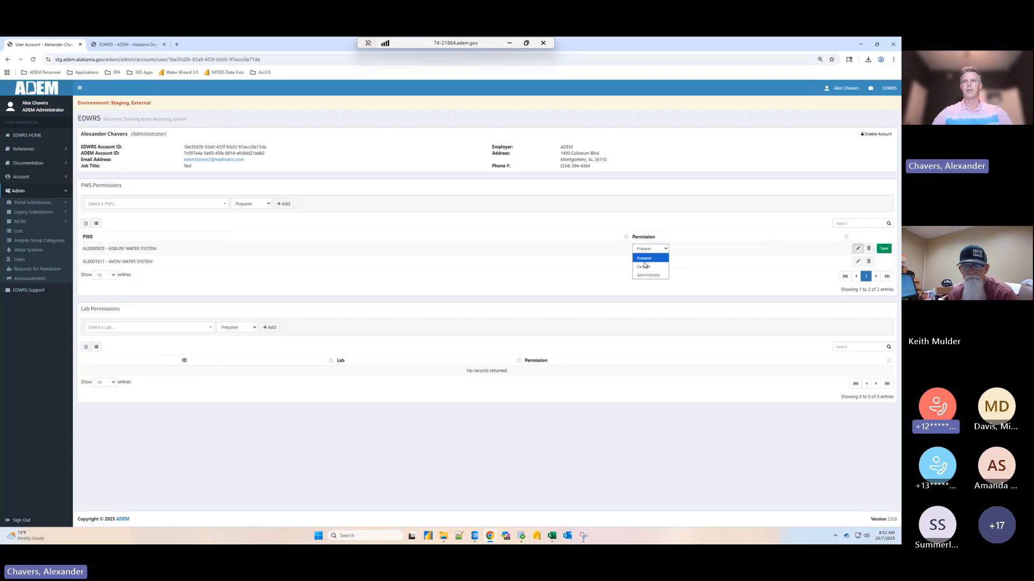
pyautogui.click(646, 265)
pyautogui.click(883, 248)
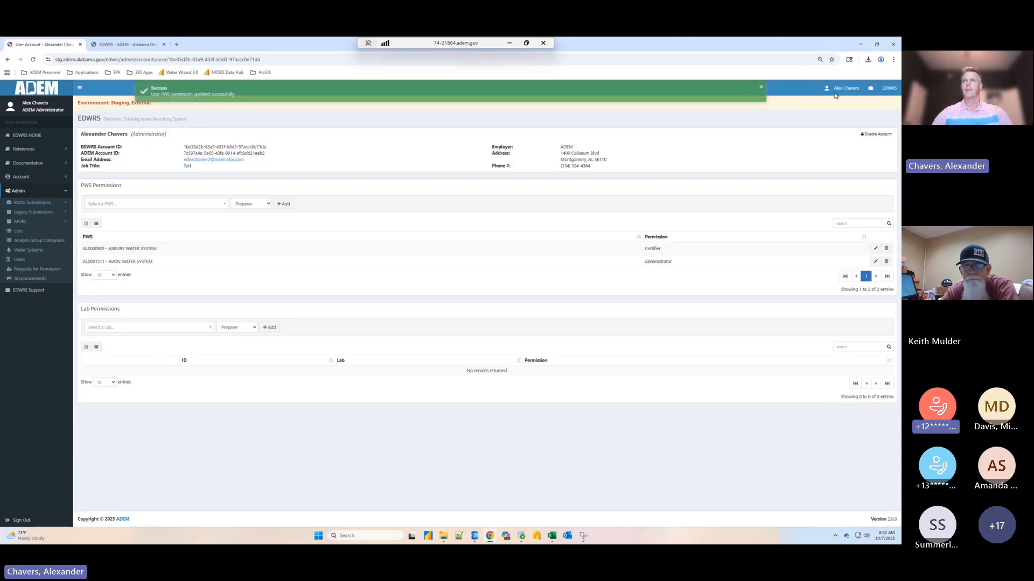
# - Sign out of the ADEM administrator account
pyautogui.click(843, 87)
pyautogui.click(846, 161)
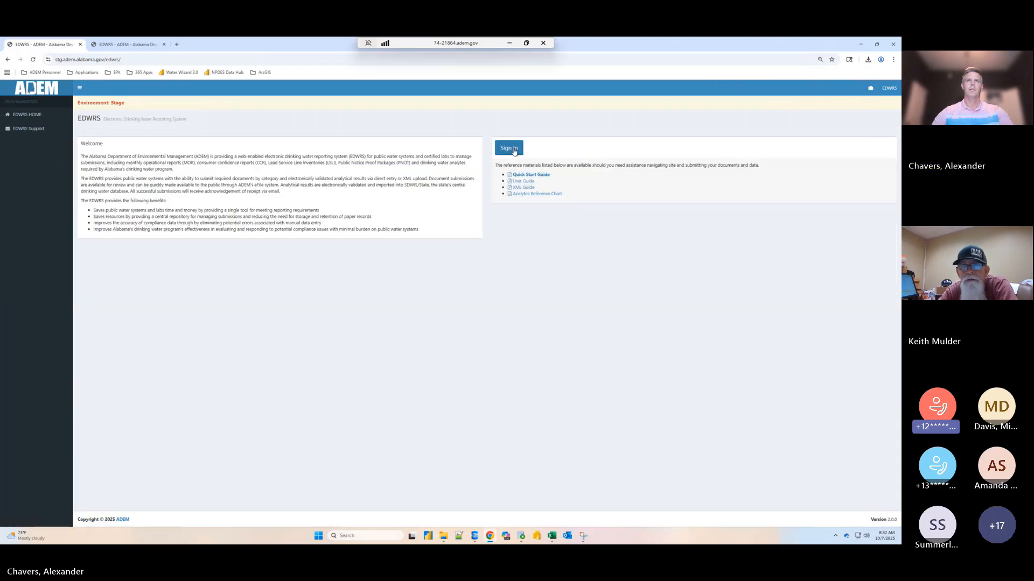
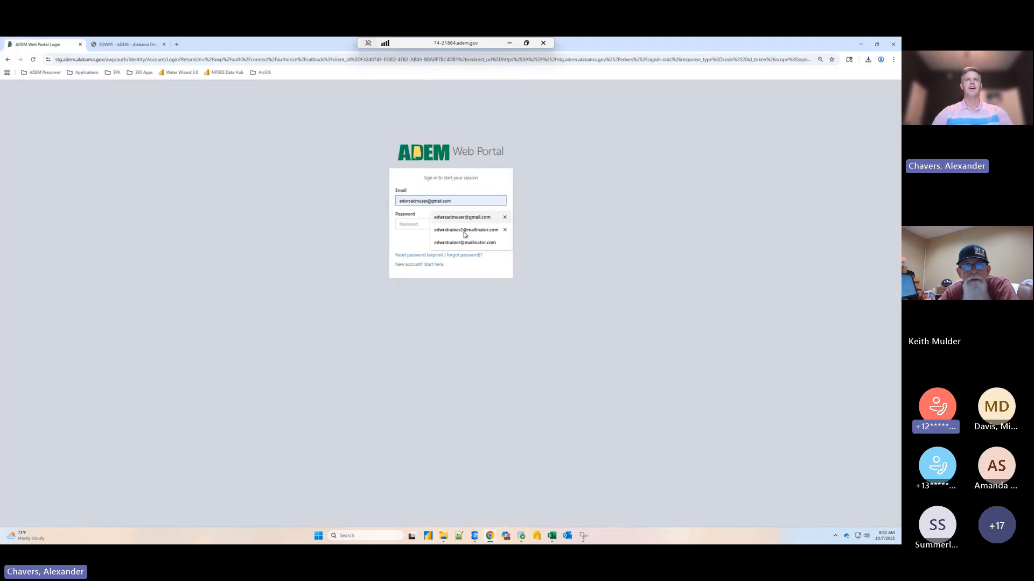
# - Sign in to EDWRS through the ADEM Web Portal with the second trainer account's e-mail and account password
pyautogui.click(464, 235)
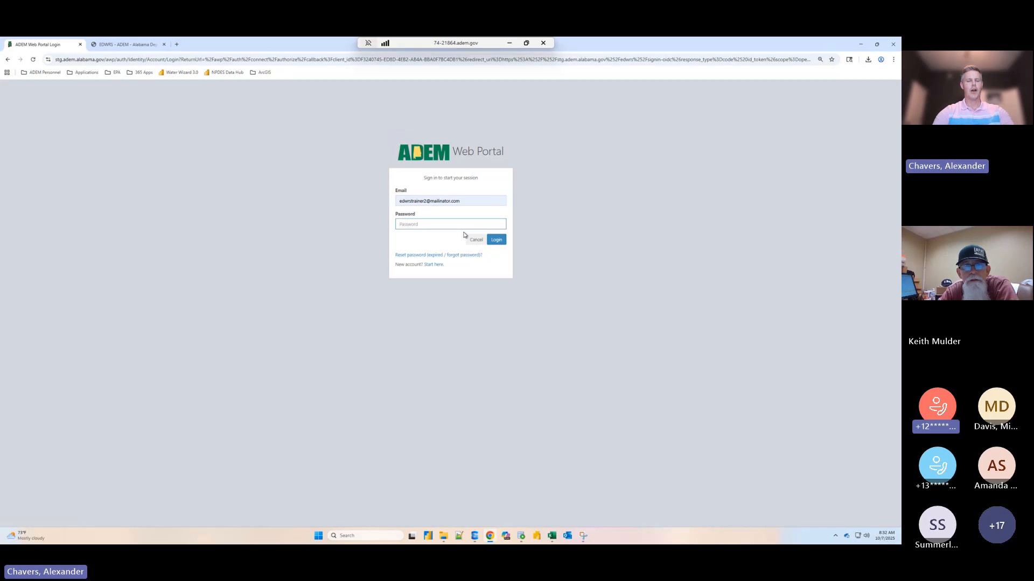
pyautogui.write('••••••')
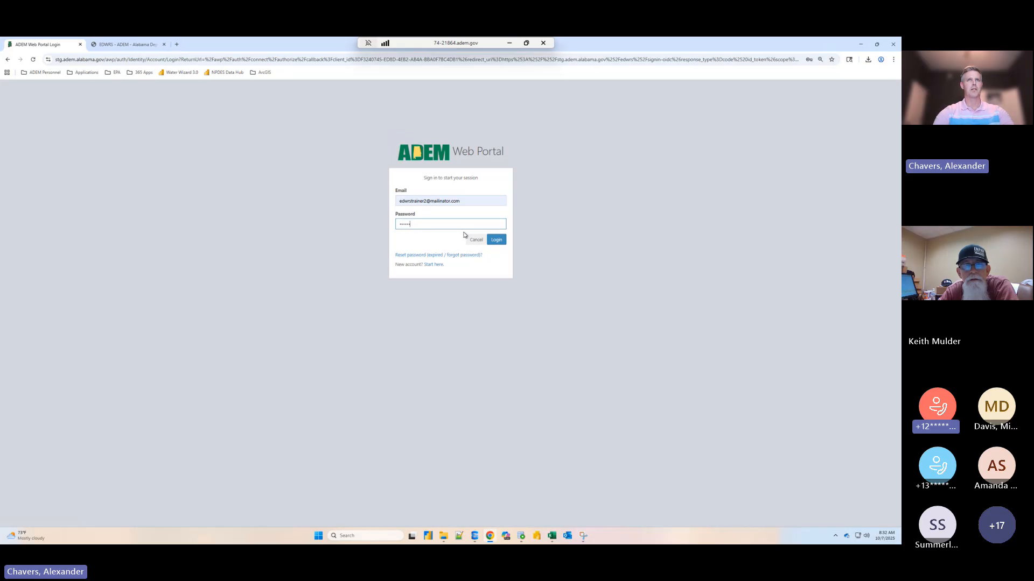
pyautogui.write('•••••')
pyautogui.press('Return')
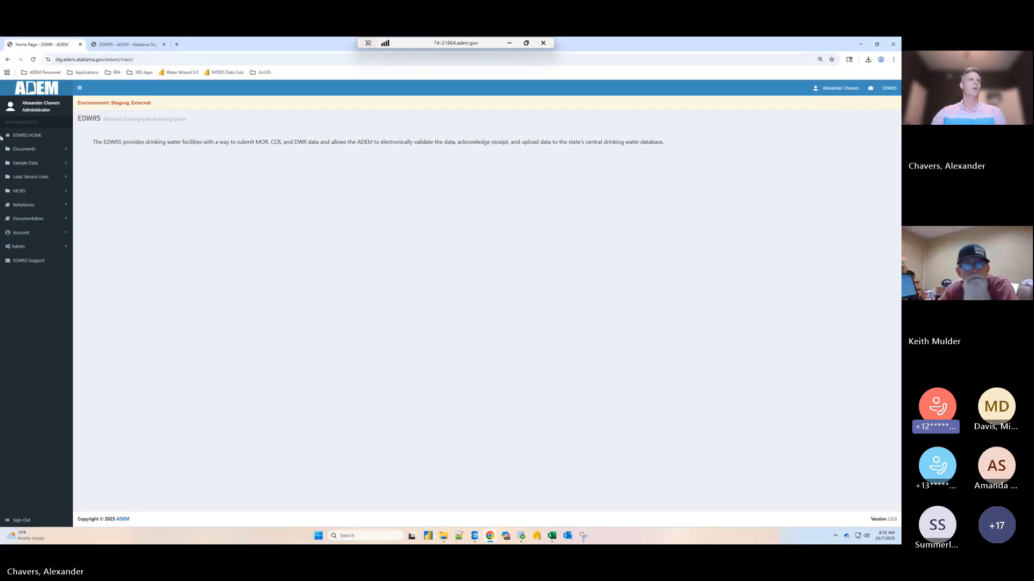
# - Open the submission form for Asbury Water System's pending September 2025 monthly operational report
pyautogui.click(19, 191)
pyautogui.click(37, 212)
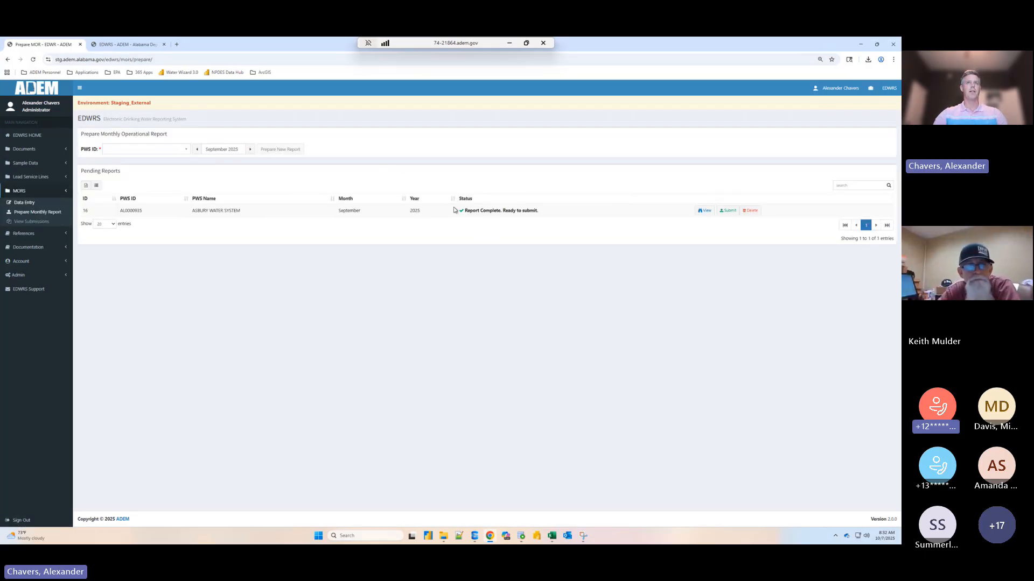
pyautogui.moveTo(462, 211); pyautogui.dragTo(570, 211)
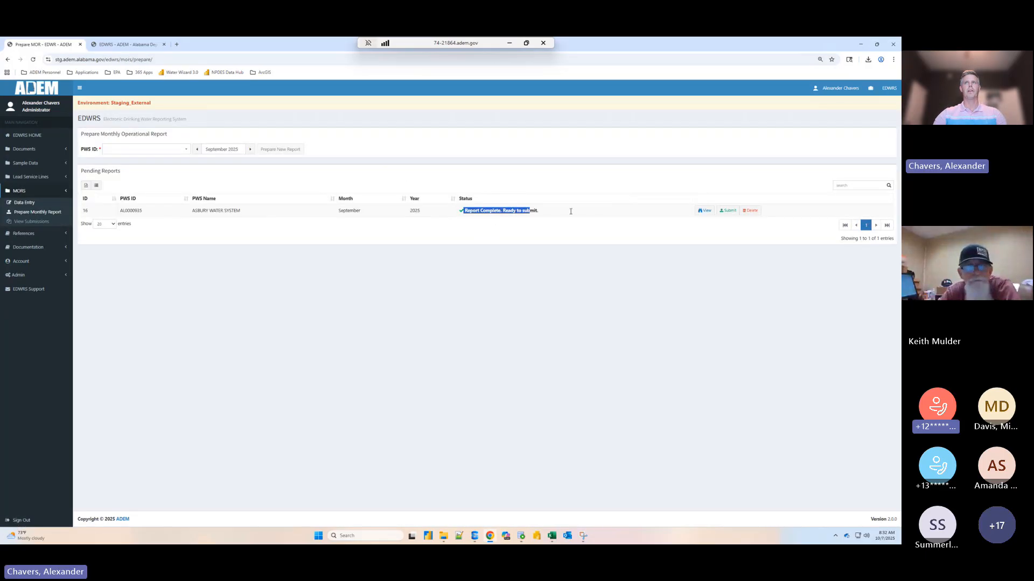
pyautogui.click(730, 210)
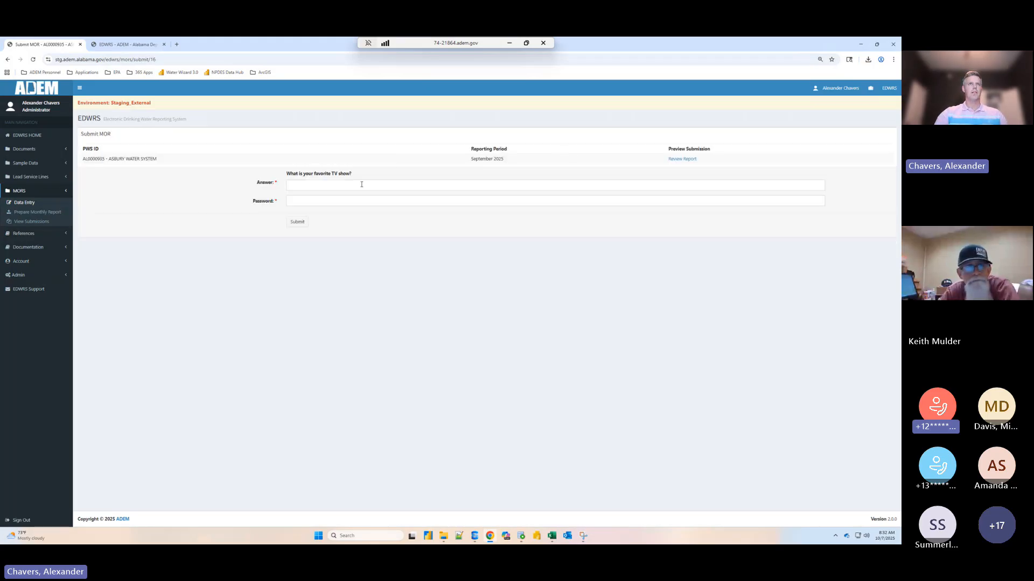
# - Look up the security answer in the saved screenshot, enter it with the account password, and submit the Asbury report
pyautogui.click(368, 186)
pyautogui.click(586, 538)
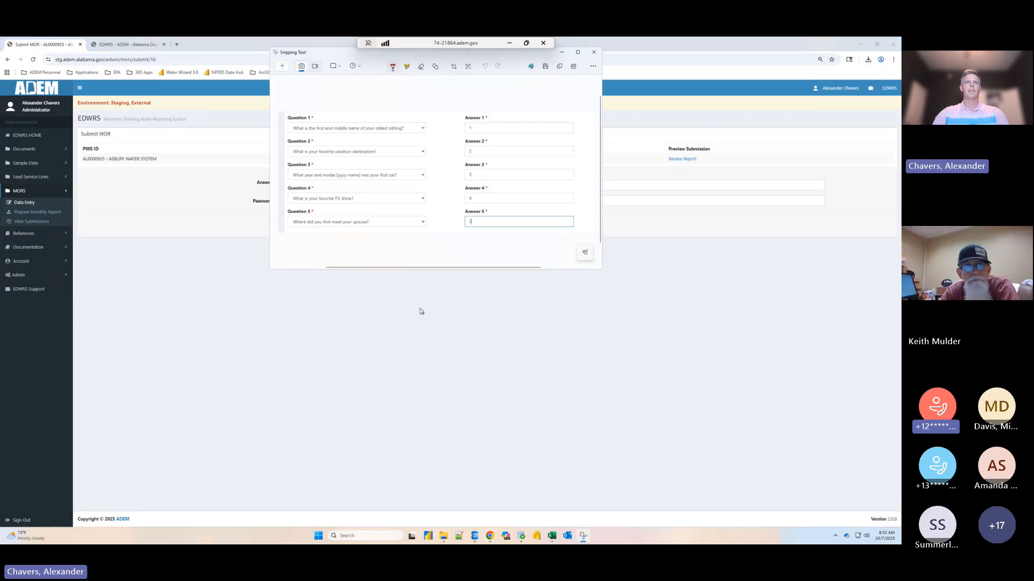
pyautogui.click(437, 286)
pyautogui.click(408, 185)
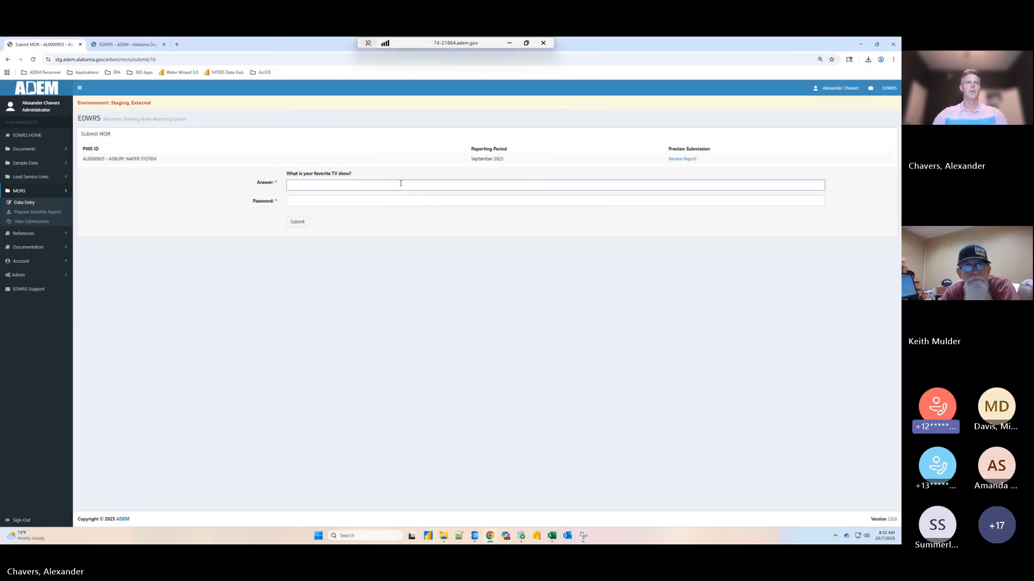
pyautogui.write('4')
pyautogui.press('Tab')
pyautogui.write('•')
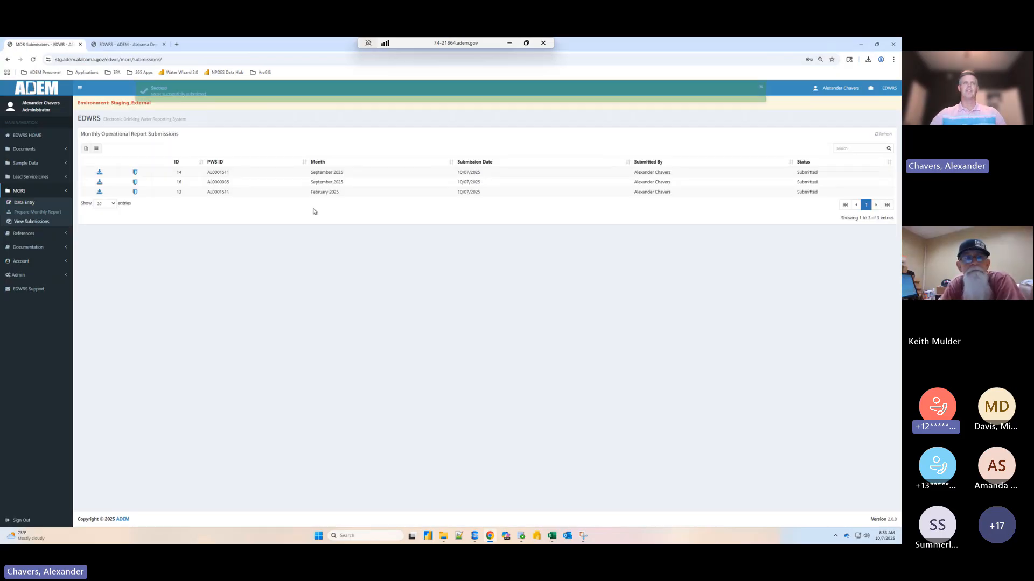
# - Download the submitted September 2025 report for AL0000935 and open the PDF
pyautogui.doubleClick(223, 173)
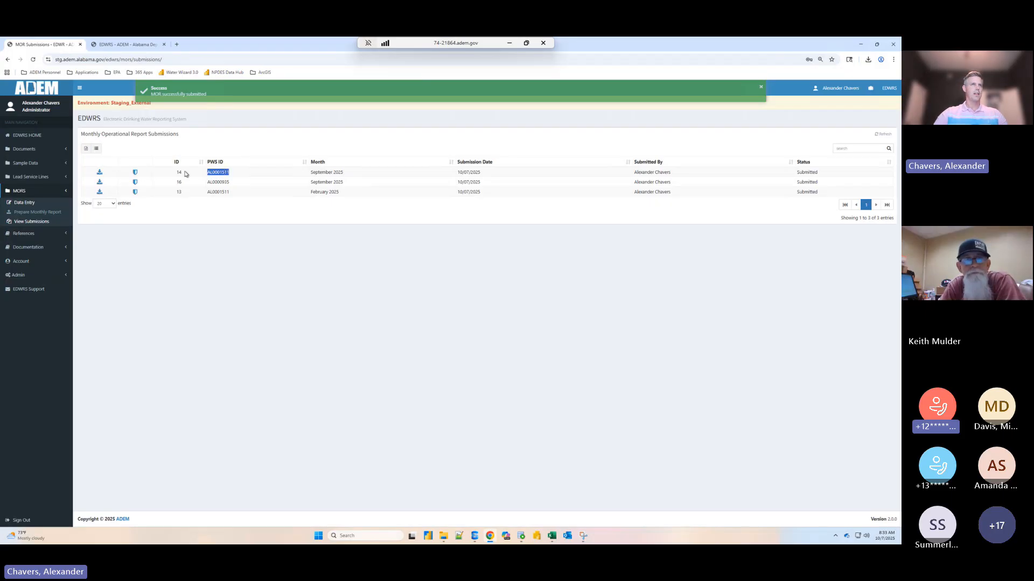
pyautogui.doubleClick(229, 181)
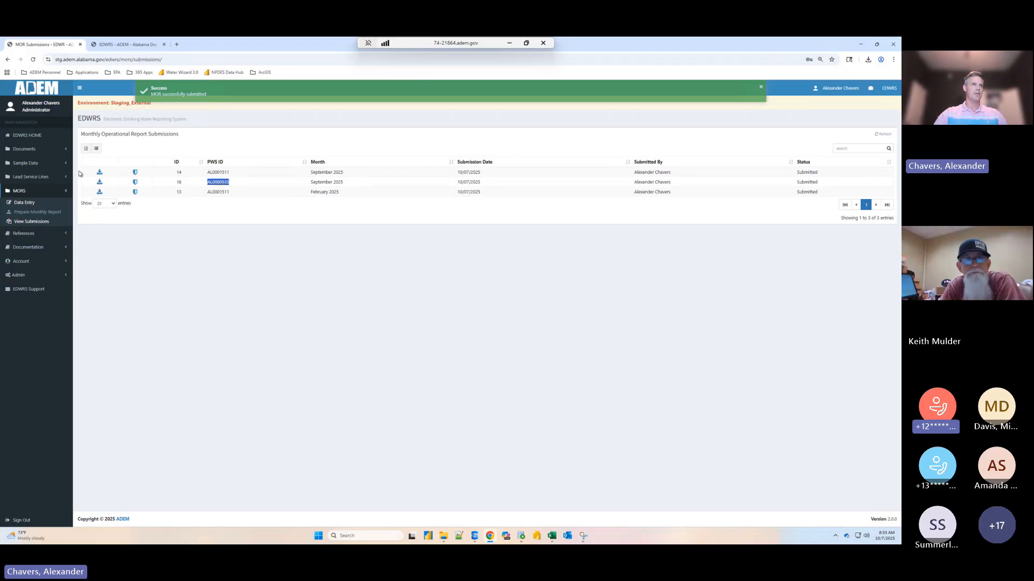
pyautogui.click(99, 183)
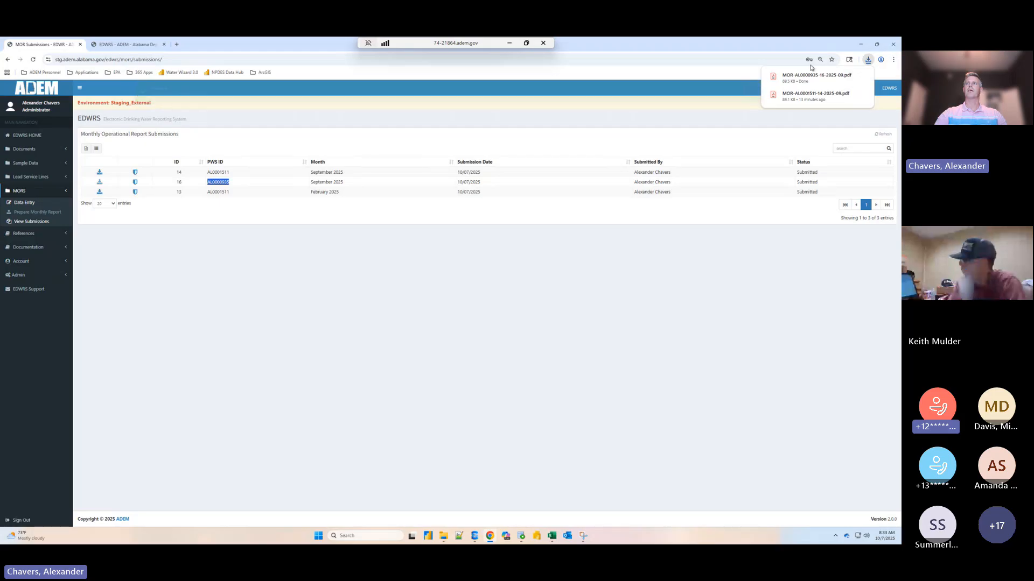
pyautogui.click(799, 61)
pyautogui.click(867, 62)
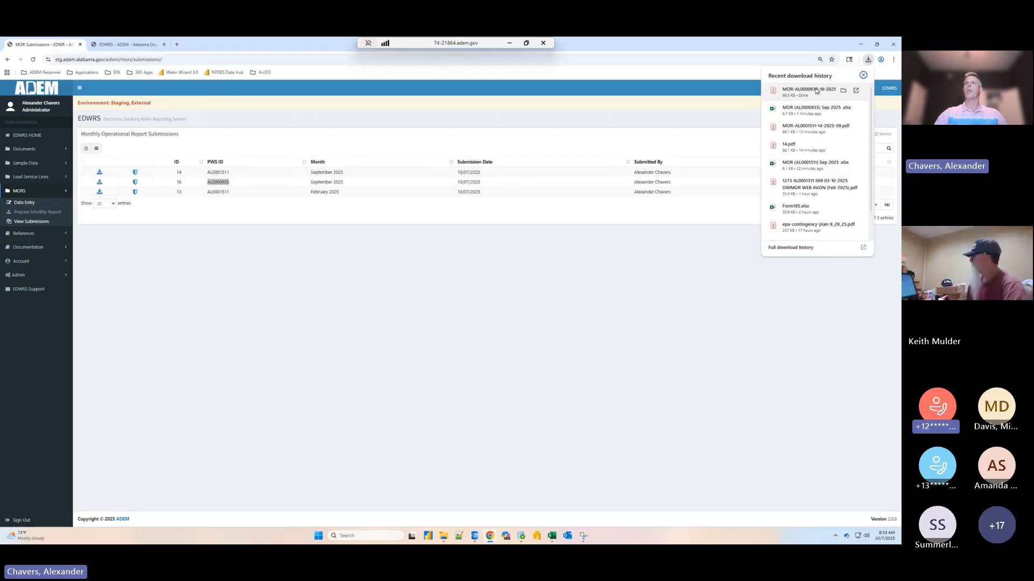
pyautogui.click(817, 89)
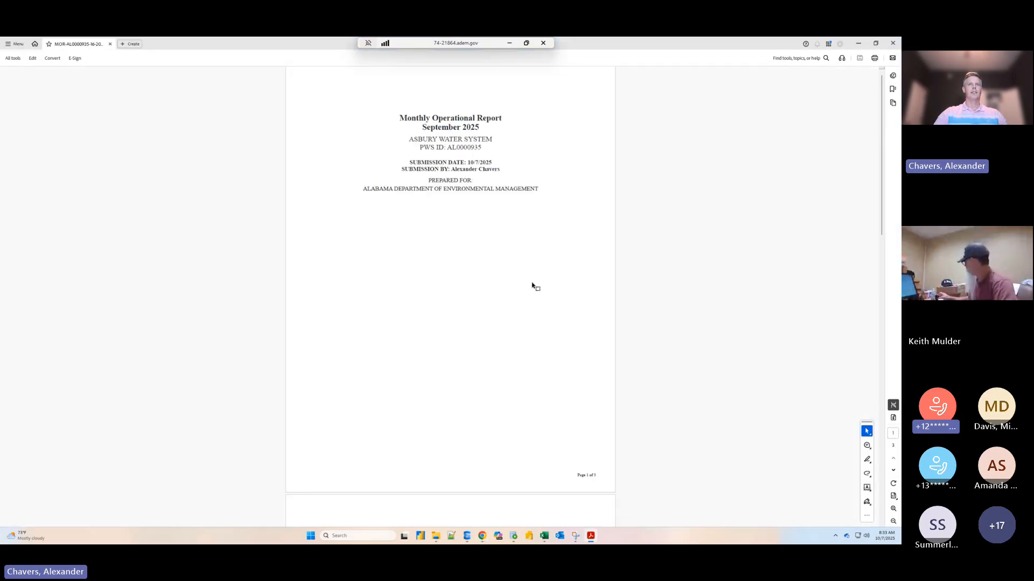
# - Review the PDF's flow balance summary, comments section and interconnection data, and close the document
pyautogui.scroll(-3, 531, 277)
pyautogui.scroll(-5, 406, 334)
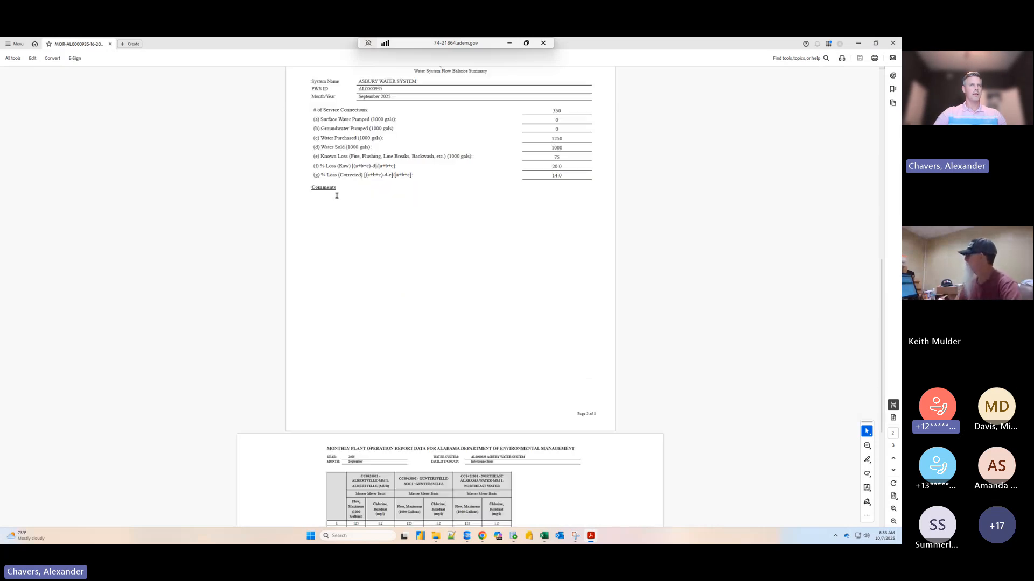
pyautogui.scroll(-4, 353, 268)
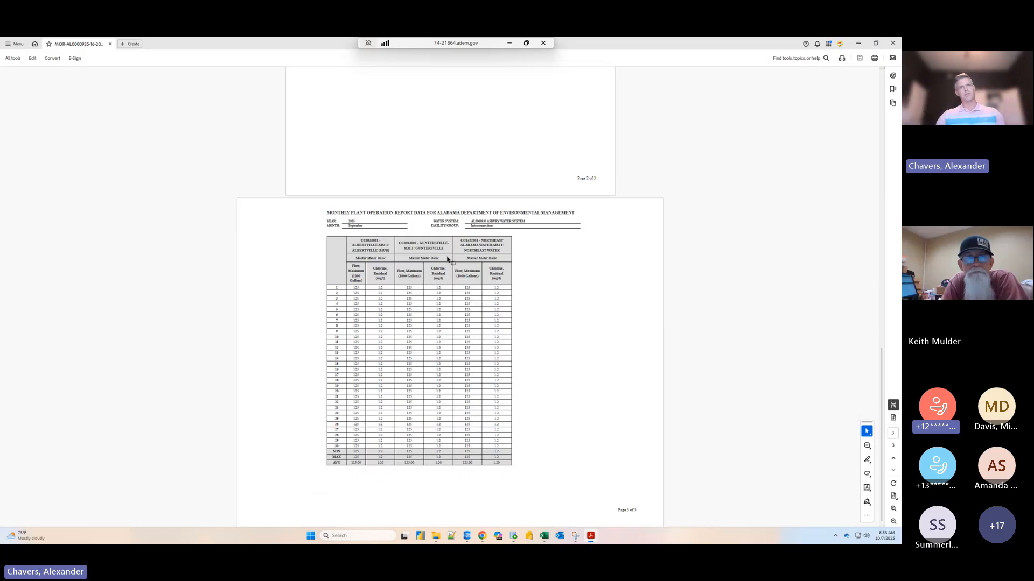
pyautogui.scroll(2, 673, 251)
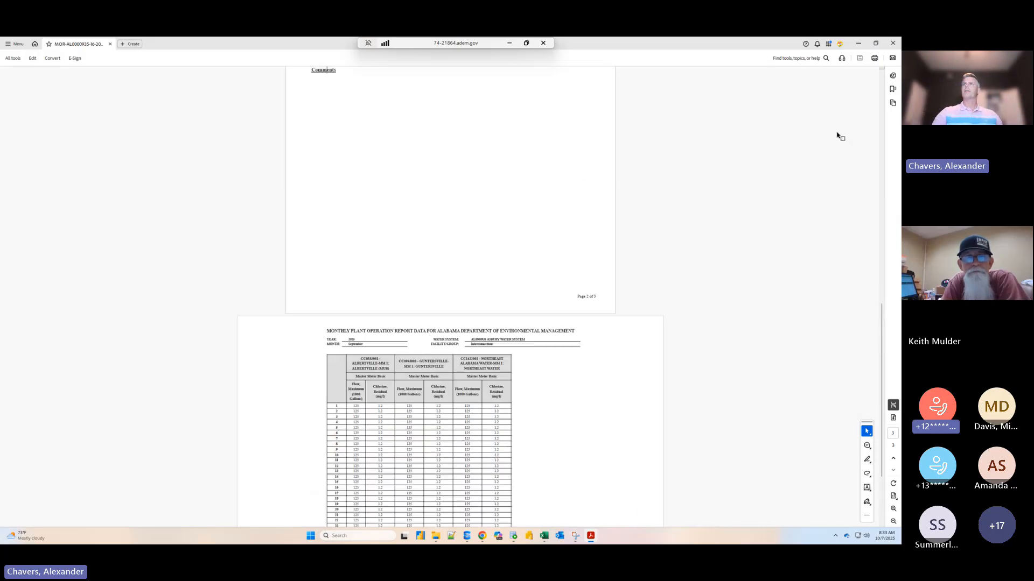
pyautogui.click(893, 47)
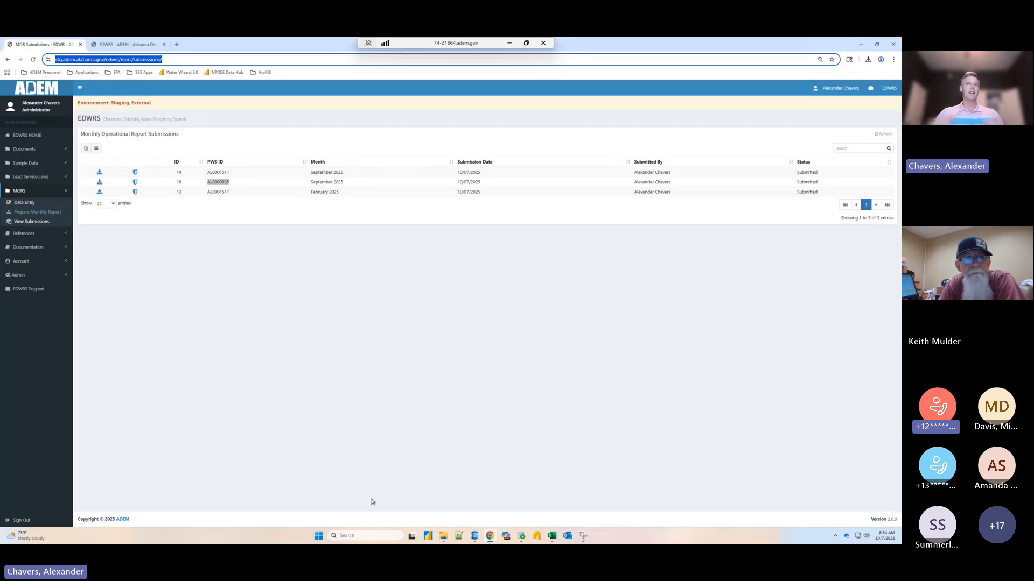
# - Prepare a new September 2025 monthly operational report for Asbury Water System and open its Interconnections data
pyautogui.click(37, 212)
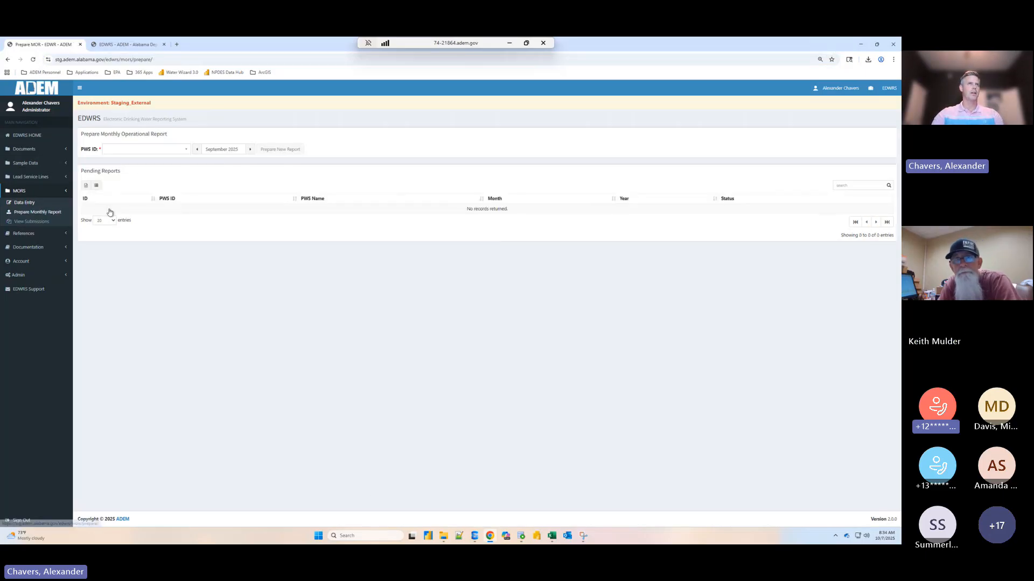
pyautogui.click(145, 155)
pyautogui.click(140, 183)
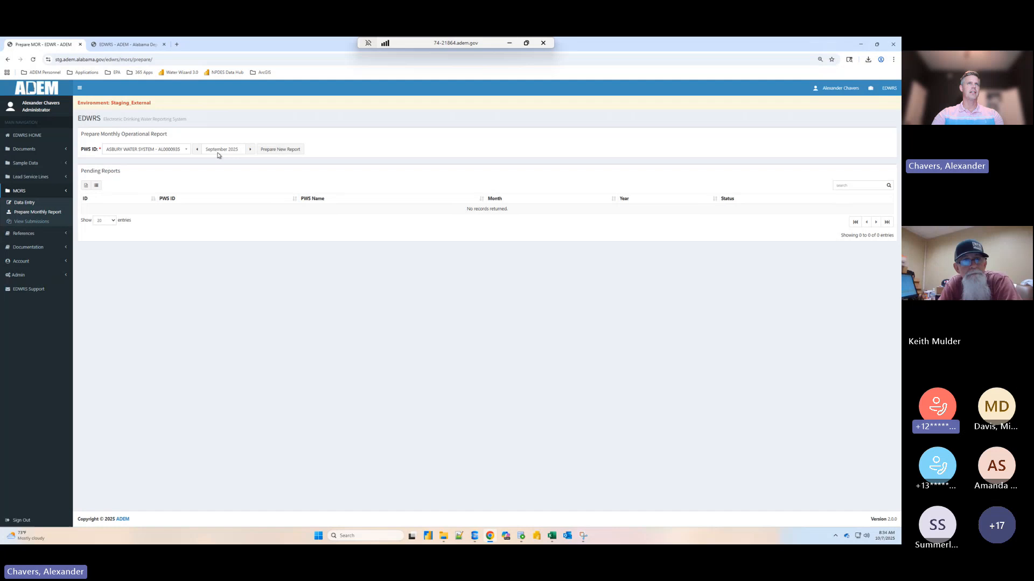
pyautogui.click(280, 149)
pyautogui.click(194, 196)
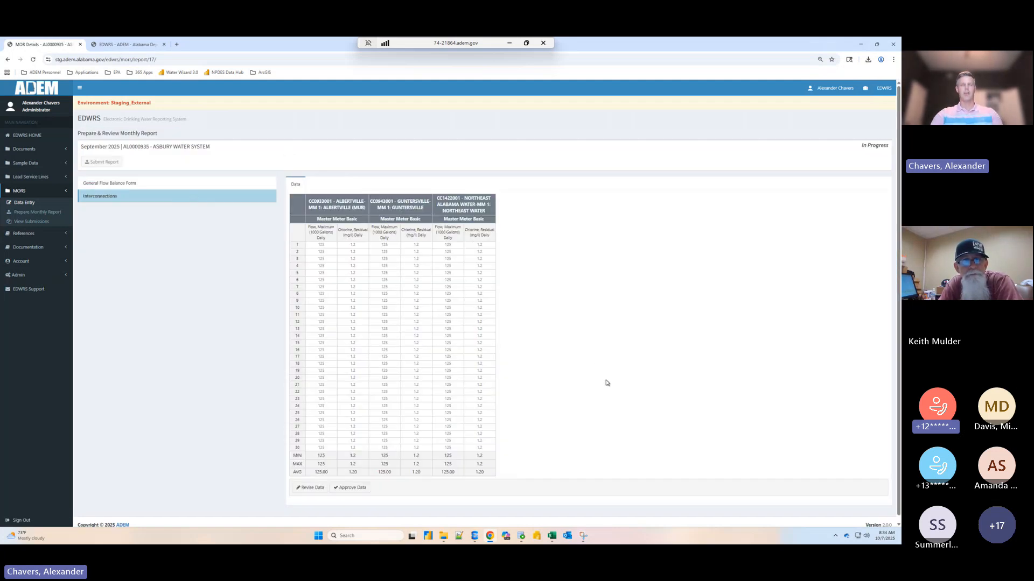
# - Examine the full Interconnections data table, from the master meter columns to the MIN, MAX and AVG rows, at different page magnifications
pyautogui.hotkey('ctrl', '+')
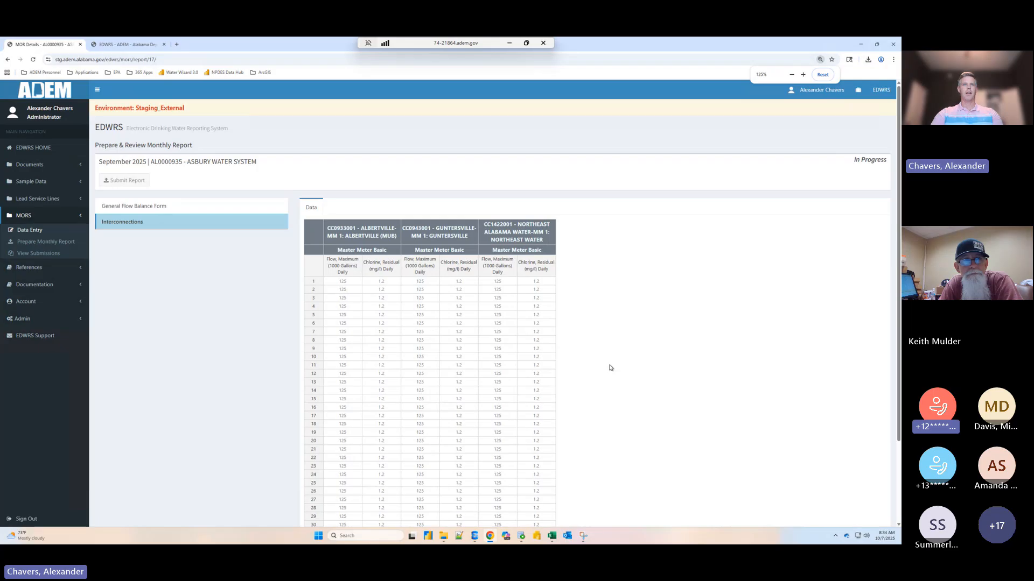
pyautogui.hotkey('ctrl', '+')
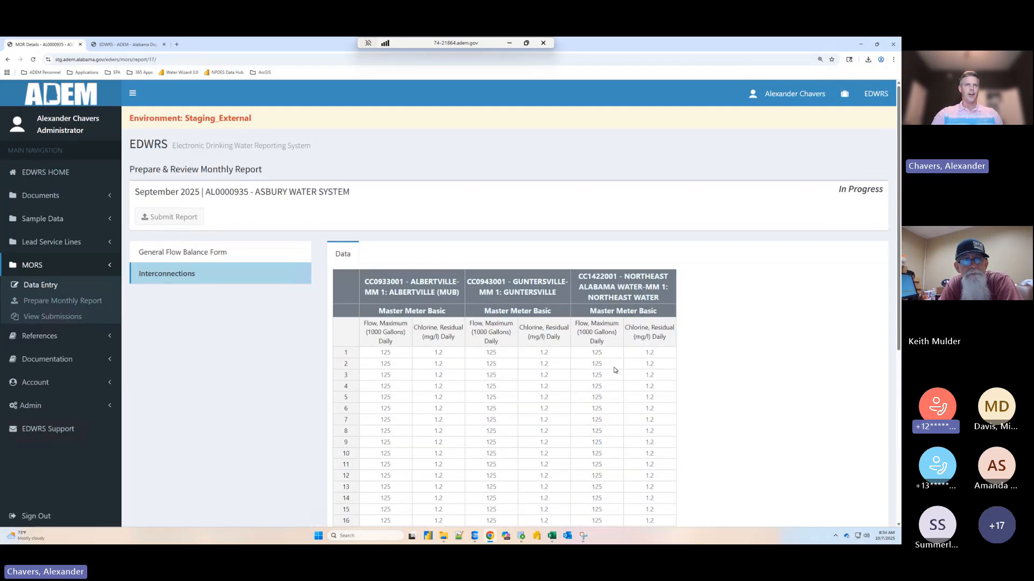
pyautogui.scroll(-5, 615, 370)
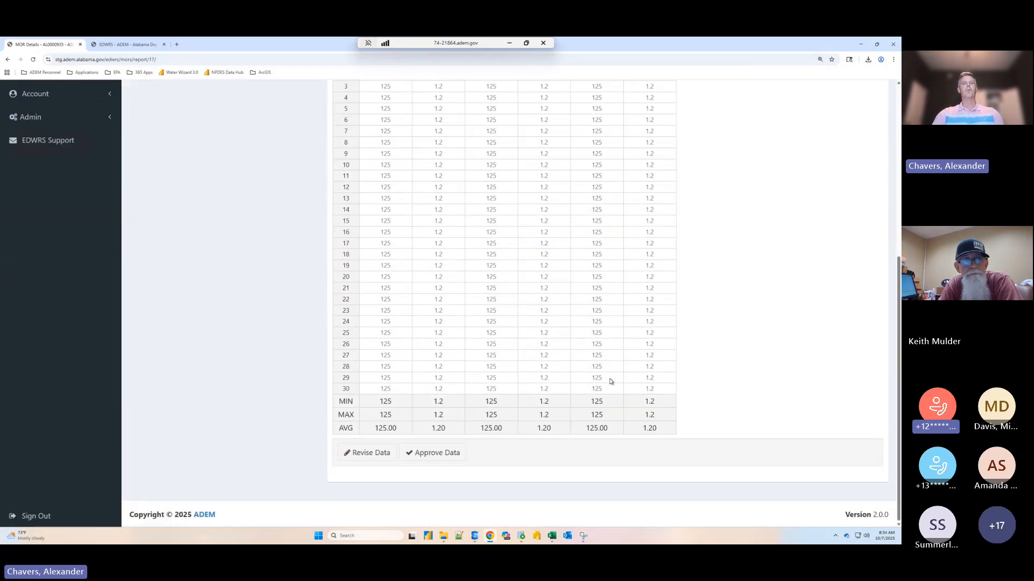
pyautogui.hotkey('ctrl', '-')
pyautogui.hotkey('ctrl', '-')
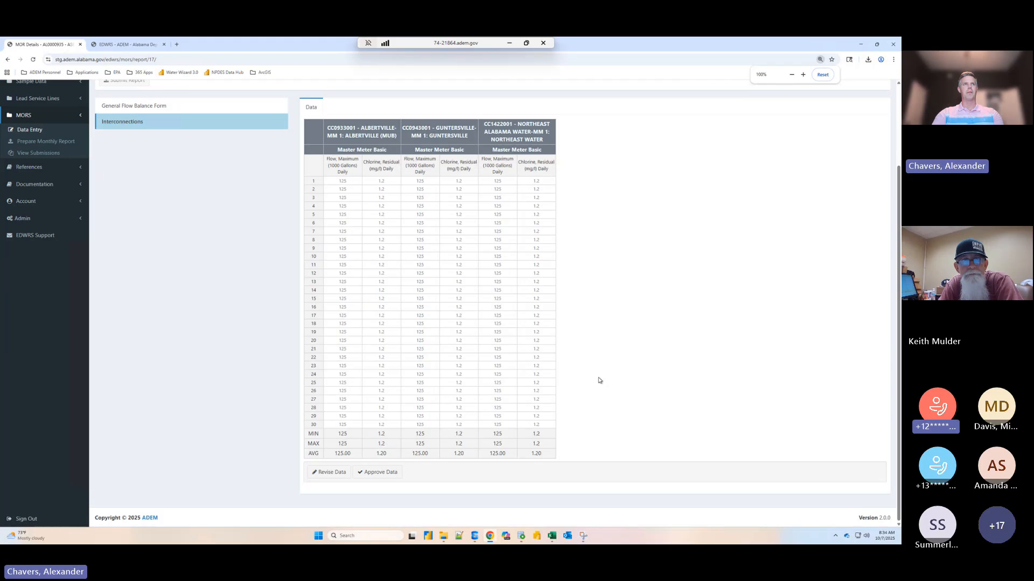
pyautogui.hotkey('ctrl', '-')
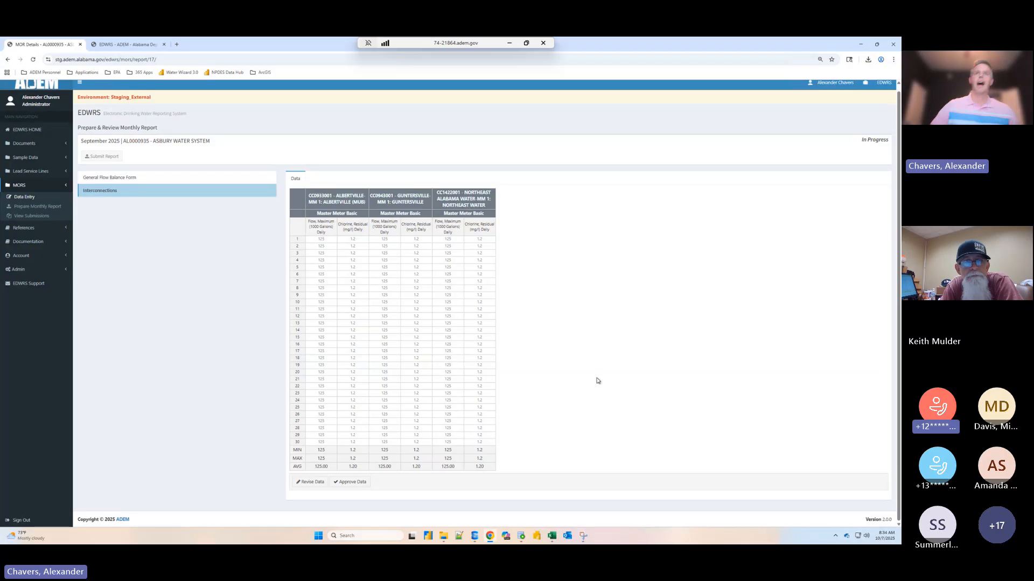
pyautogui.hotkey('ctrl', '+')
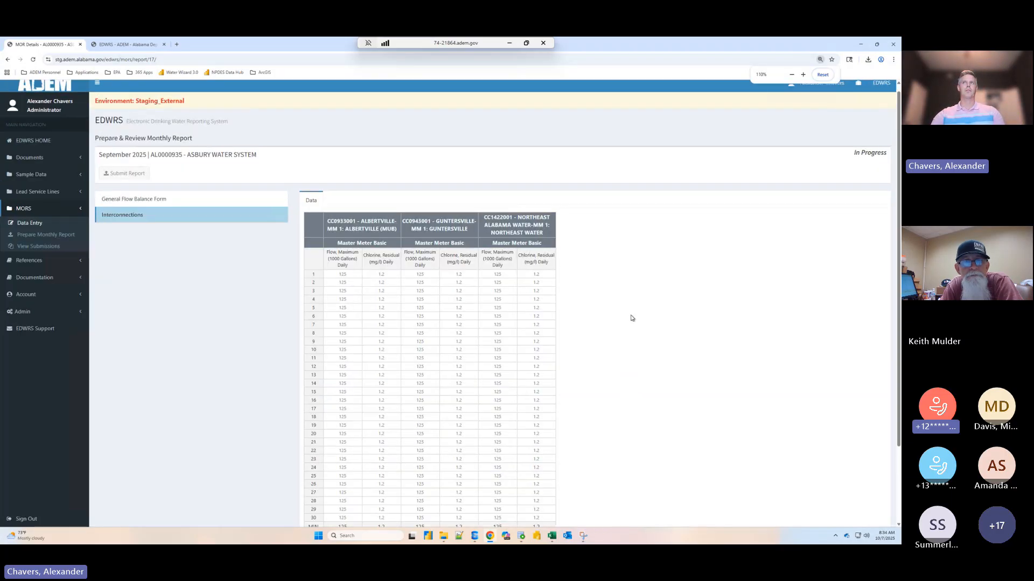
pyautogui.hotkey('ctrl', '-')
pyautogui.hotkey('ctrl', '-')
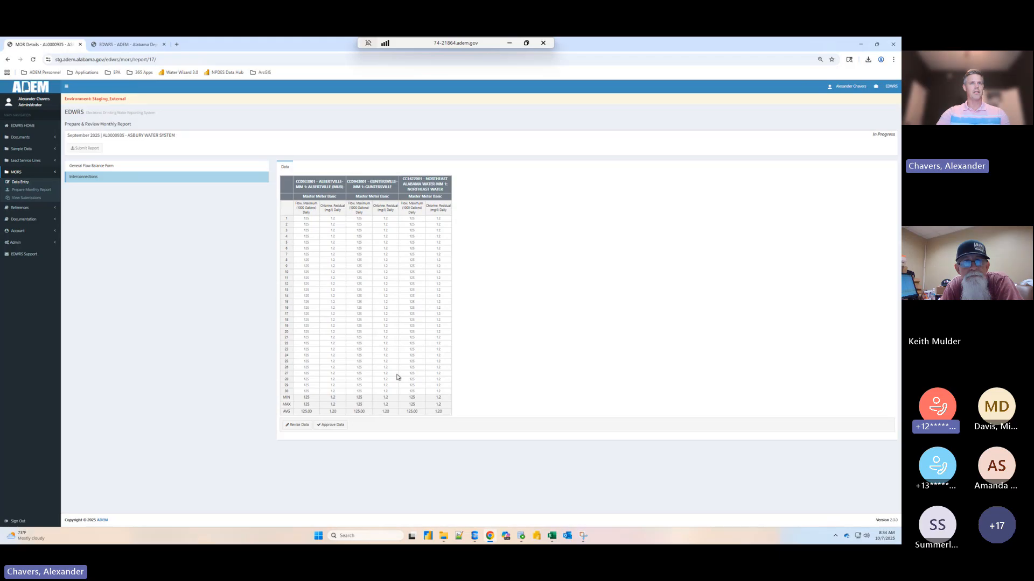
pyautogui.hotkey('ctrl', '+')
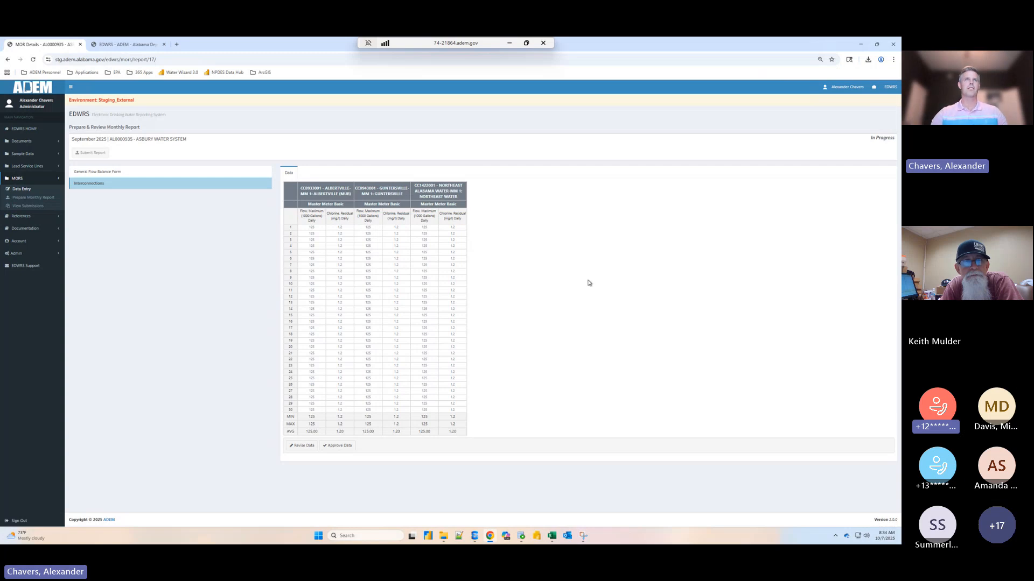
# - Open the data entry page for monthly operational reports
pyautogui.click(28, 190)
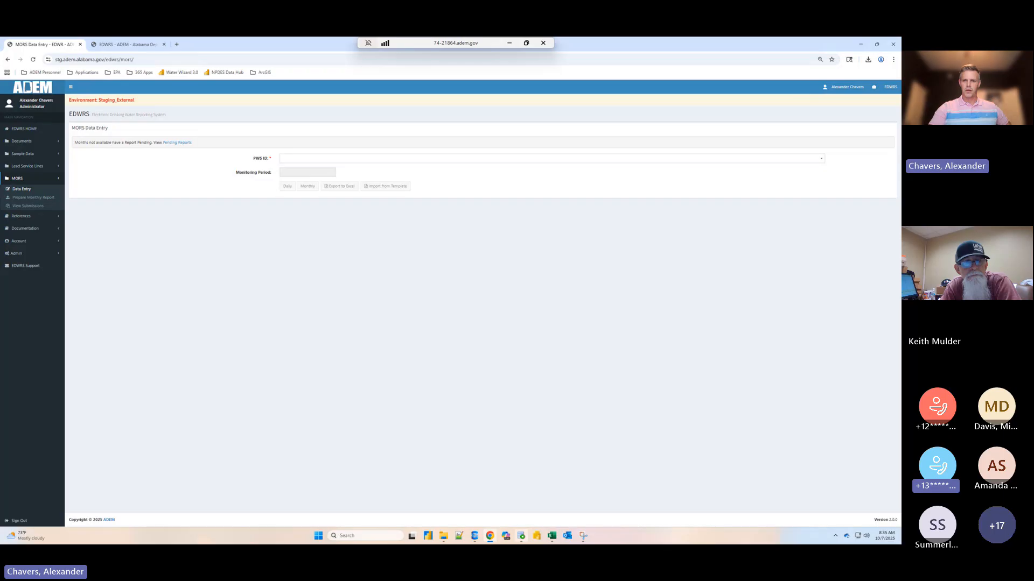
pyautogui.moveTo(520, 536)
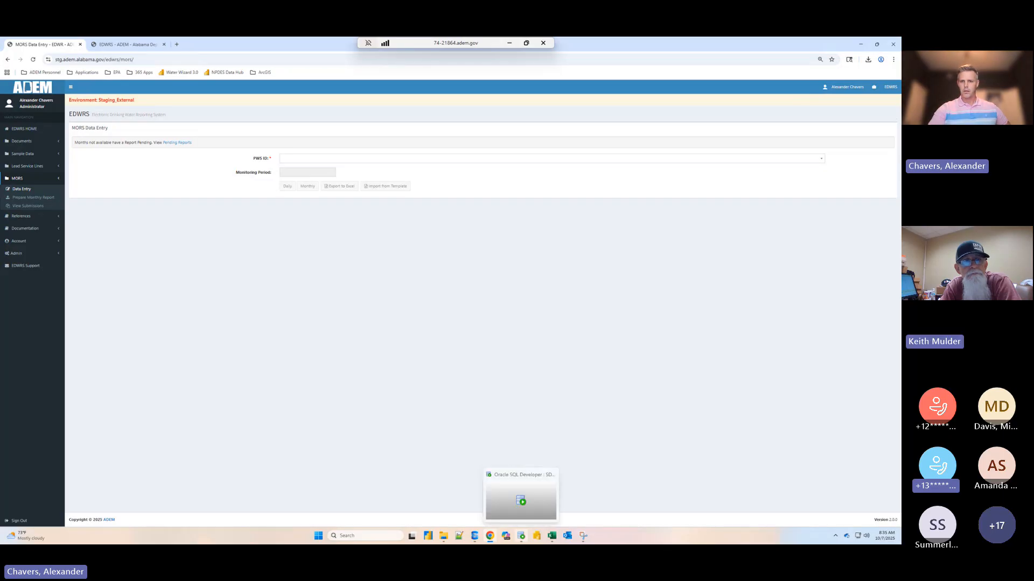